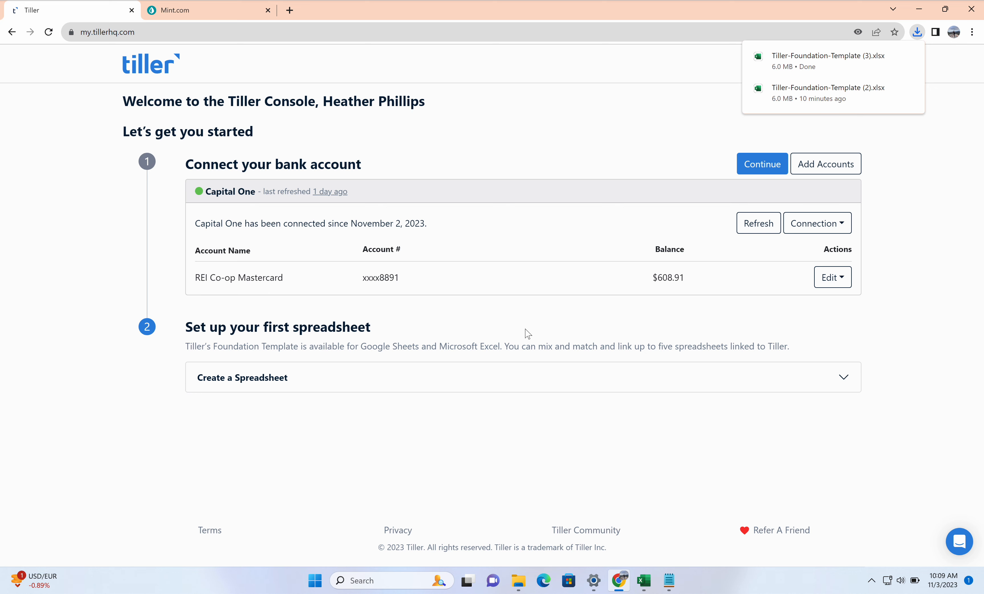
Open the downloaded Tiller-Foundation-Template (2) workbook from the Downloads folder in Excel
{"action": "left_click", "coordinate": [525, 583]}
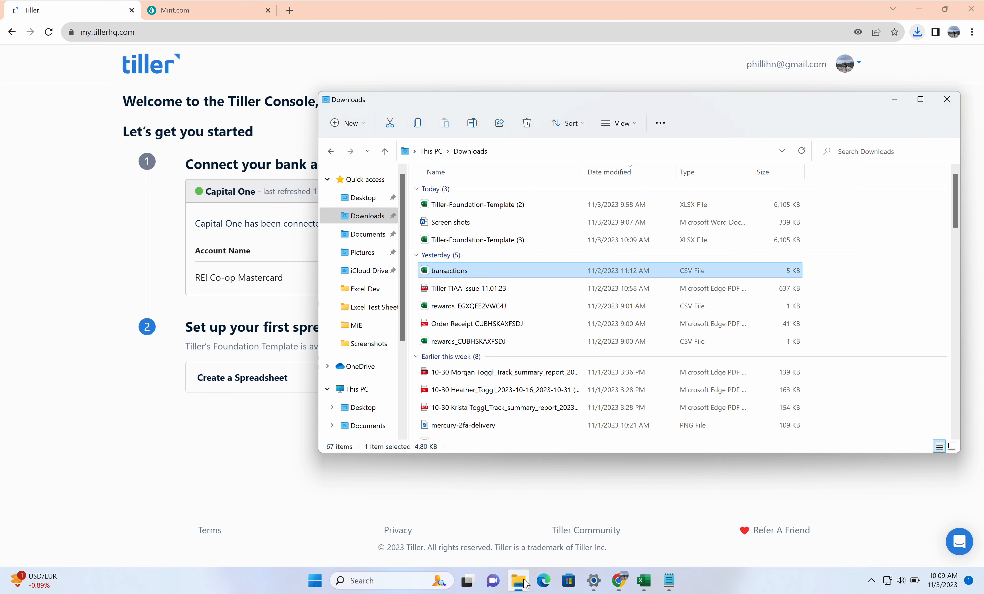
{"action": "right_click", "coordinate": [461, 204]}
{"action": "mouse_move", "coordinate": [524, 264]}
{"action": "left_click", "coordinate": [647, 264]}
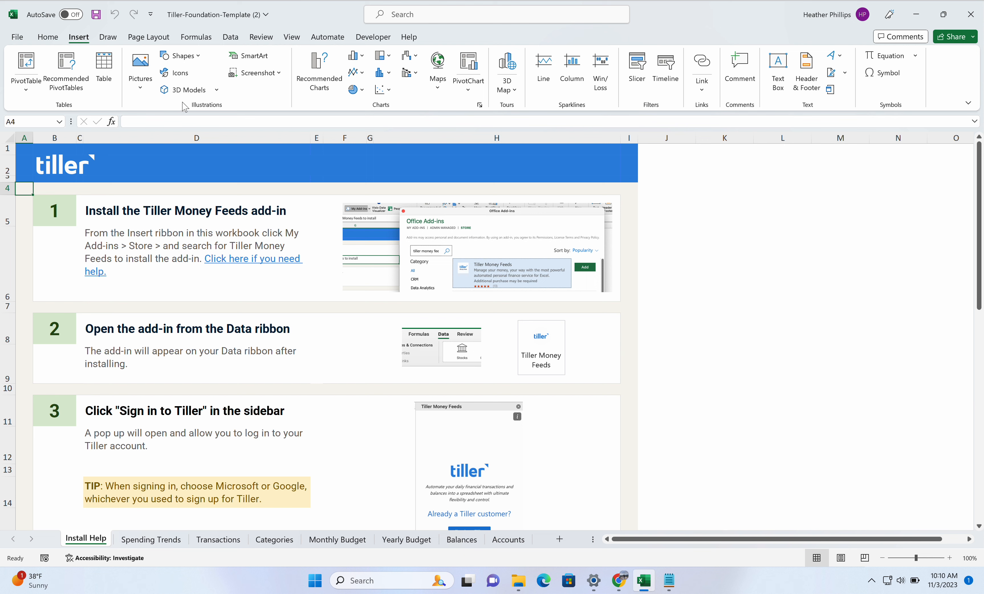
Find "tiller money feeds" in the Office Add-ins store and install the Tiller Money Feeds add-in, accepting its license terms
{"action": "left_click", "coordinate": [47, 36]}
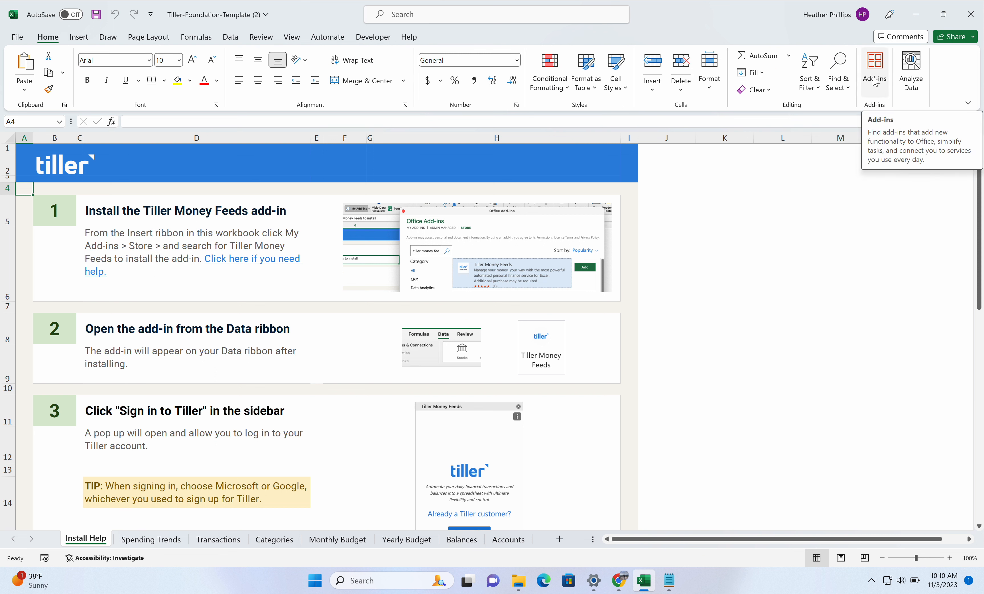
{"action": "left_click", "coordinate": [879, 84]}
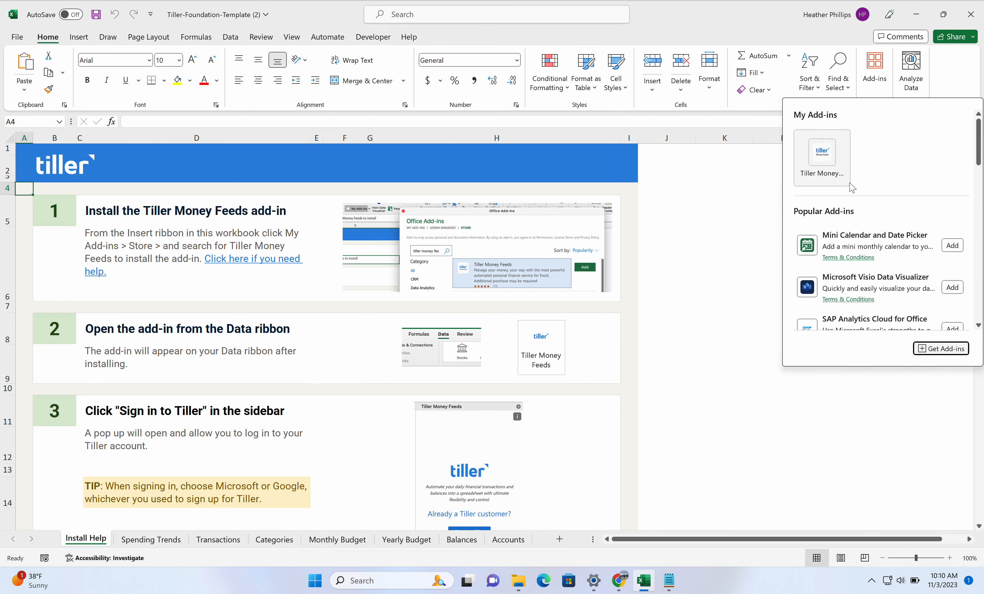
{"action": "left_click", "coordinate": [940, 349]}
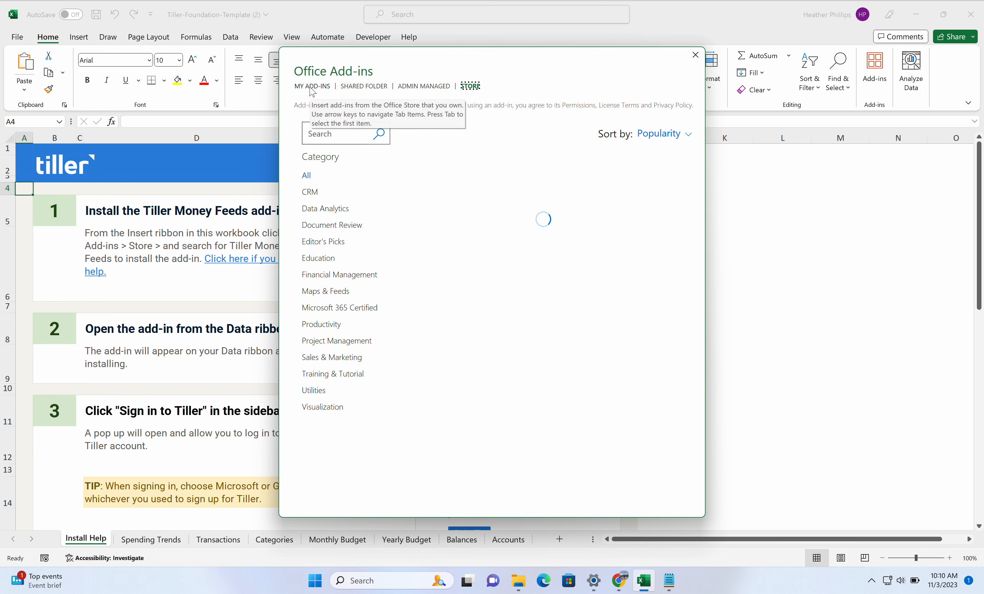
{"action": "left_click", "coordinate": [329, 133]}
{"action": "type", "text": "tiller money feeds"}
{"action": "key", "text": "Return"}
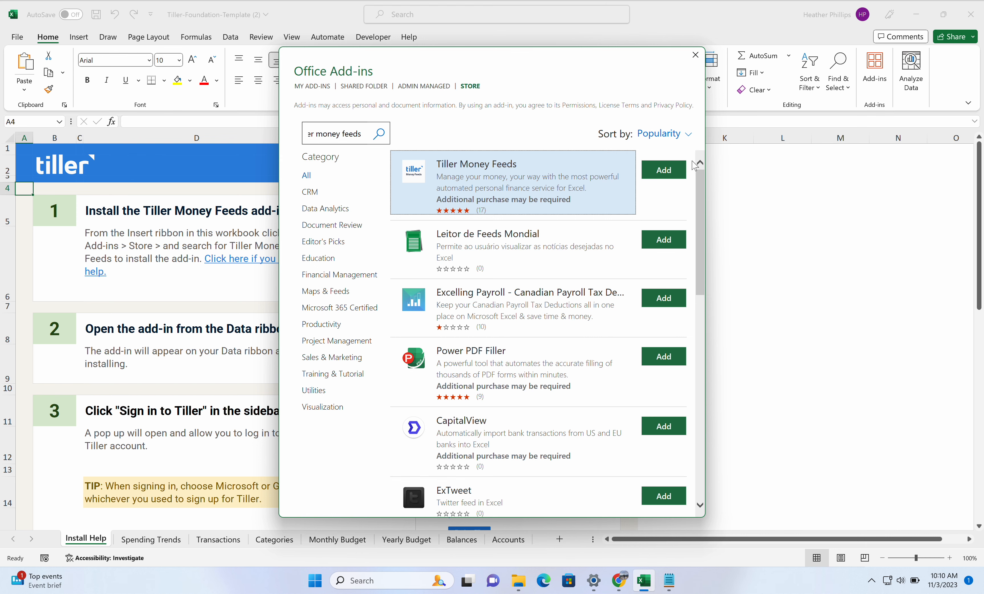
{"action": "left_click", "coordinate": [661, 172]}
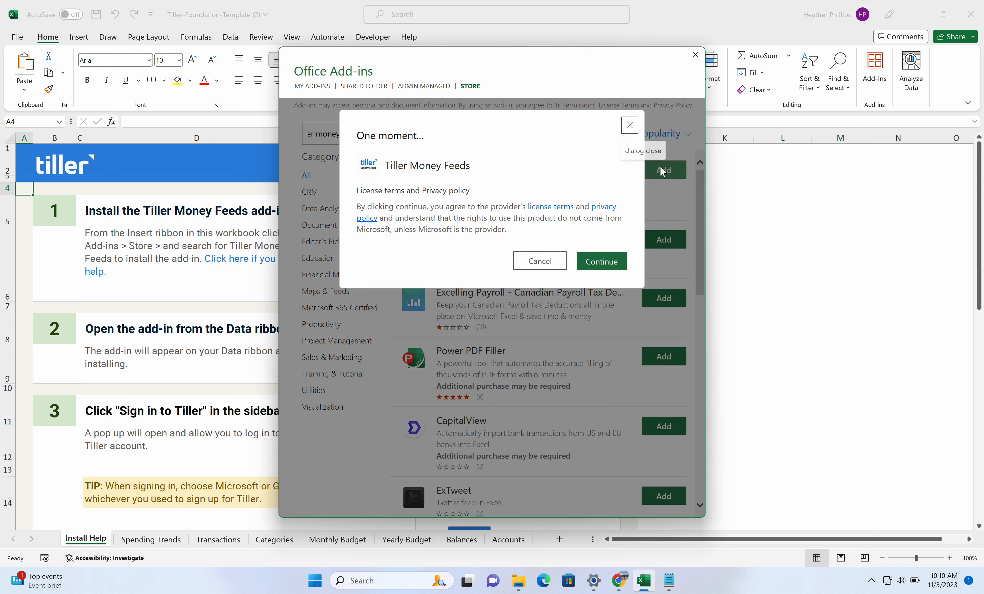
{"action": "left_click", "coordinate": [597, 264]}
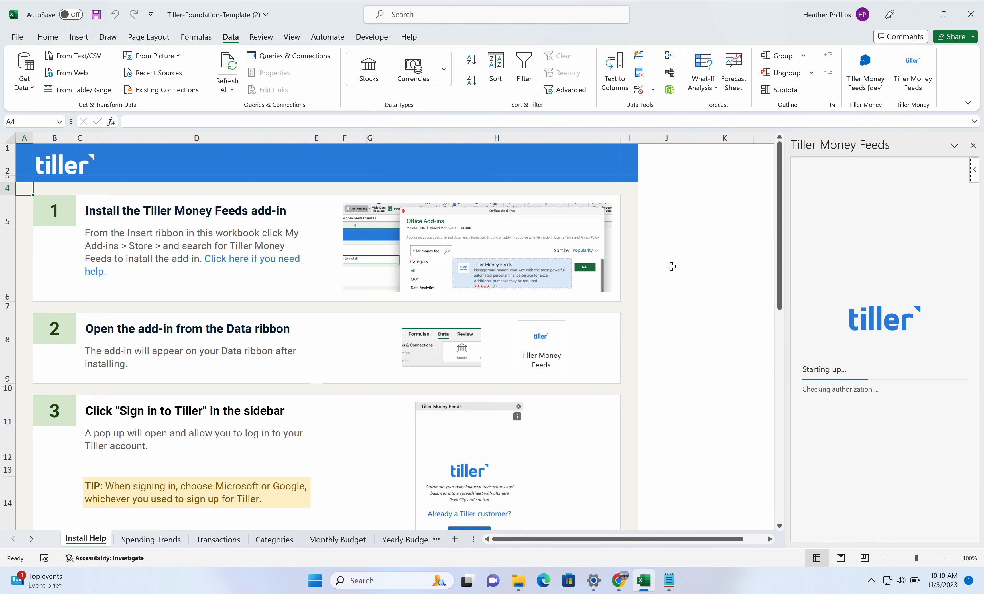
Sign in to Tiller from the Tiller Money Feeds add-in with the Google account used for the Tiller subscription
{"action": "left_click", "coordinate": [873, 339]}
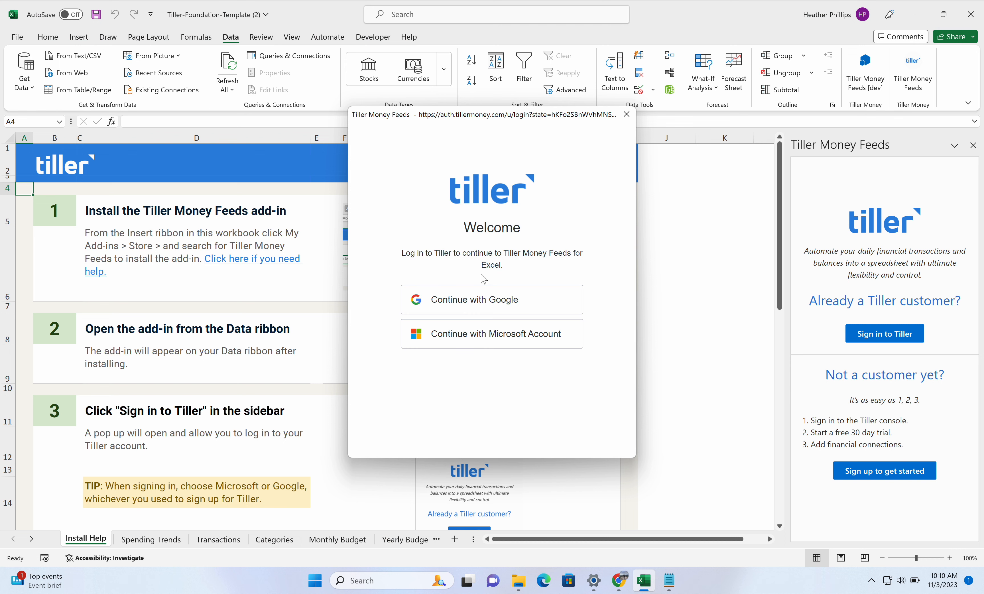
{"action": "left_click", "coordinate": [492, 306]}
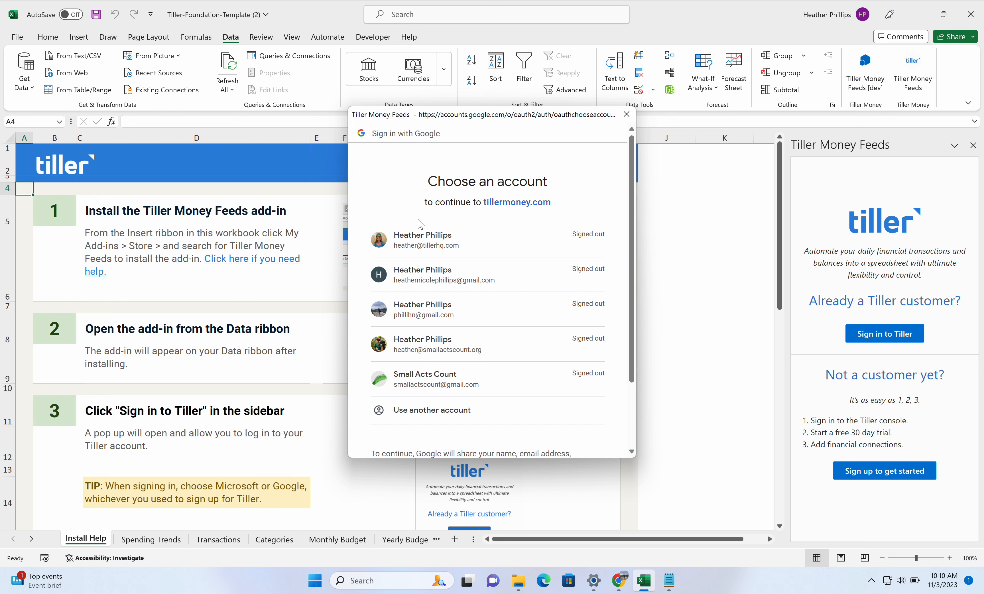
{"action": "left_click", "coordinate": [428, 311]}
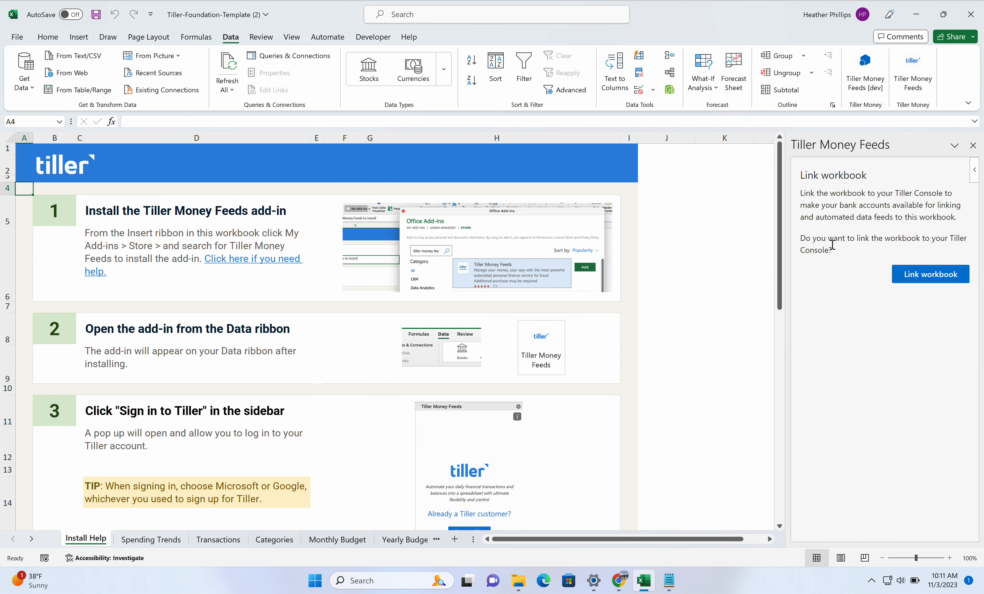
Link the workbook to the Tiller Console and link the Capital One REI Co-op Mastercard account to it
{"action": "left_click", "coordinate": [923, 282]}
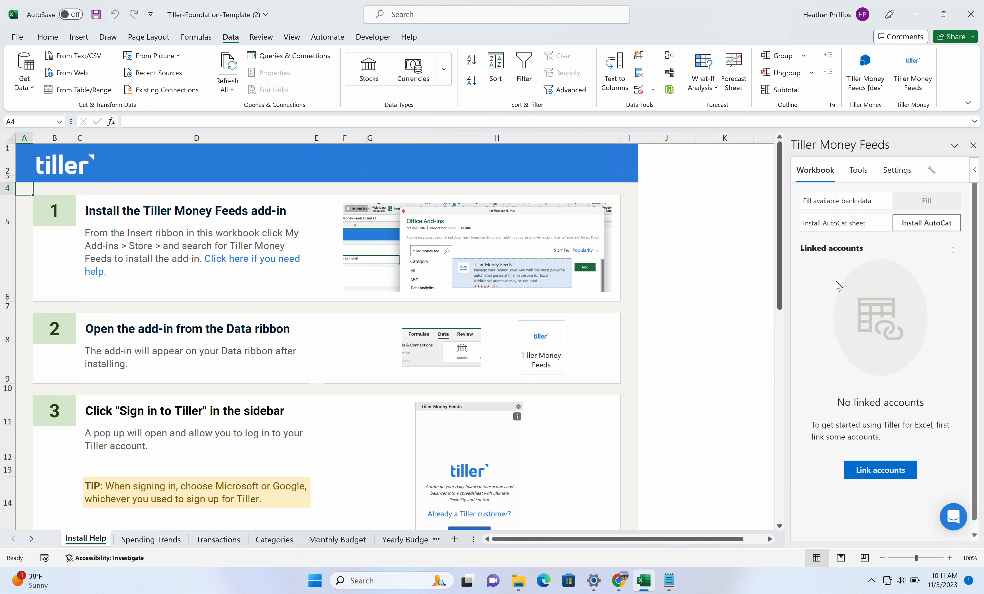
{"action": "left_click", "coordinate": [880, 473]}
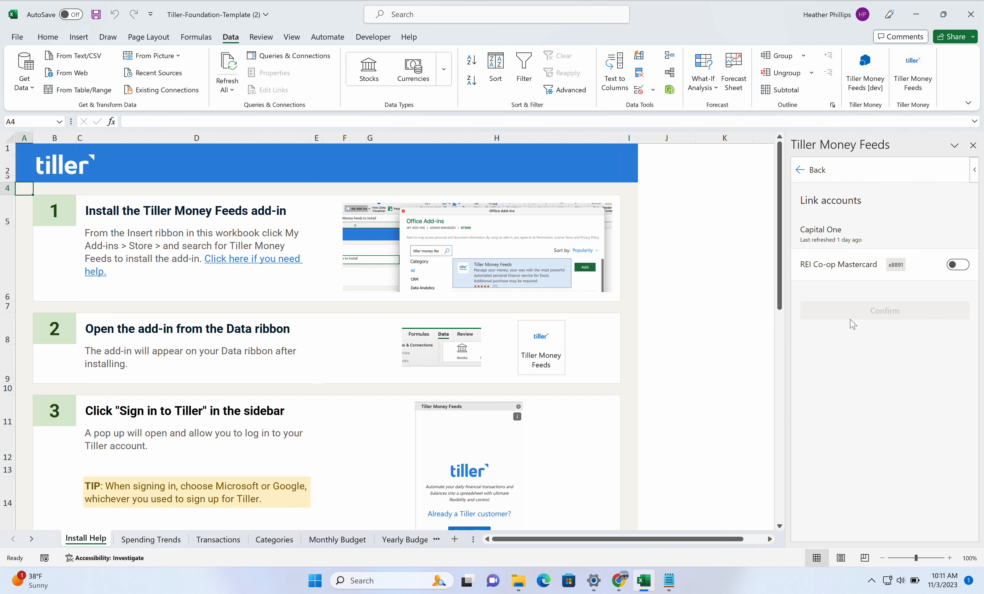
{"action": "left_click", "coordinate": [960, 270]}
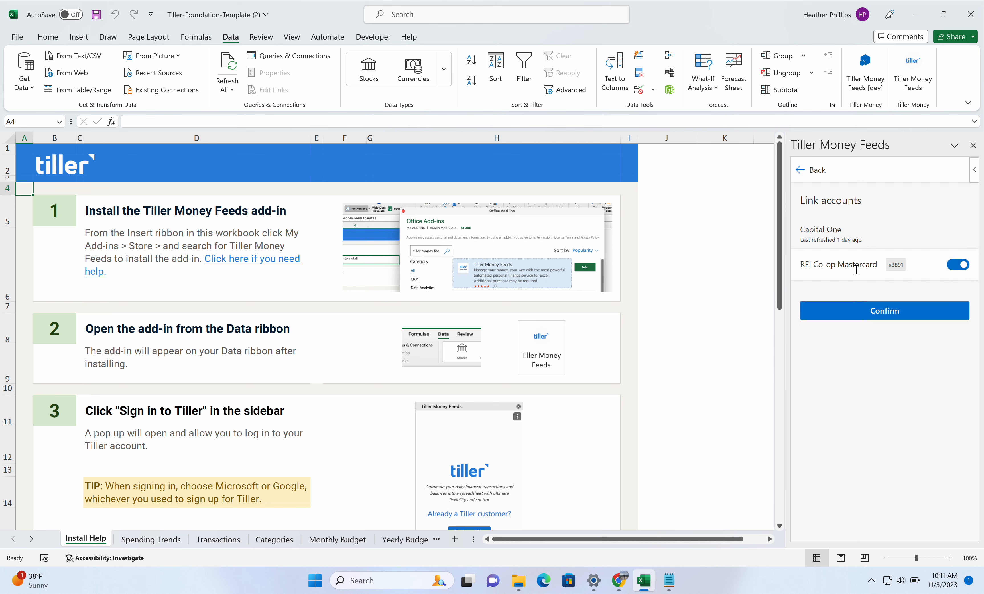
{"action": "left_click", "coordinate": [887, 314]}
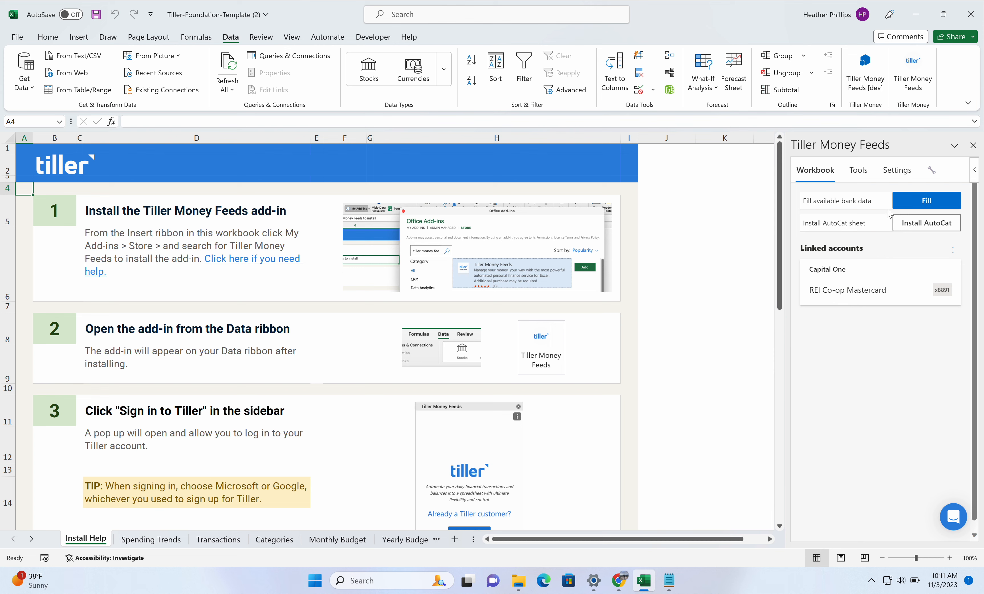
Fill the workbook with the available bank data and display the Transactions sheet
{"action": "left_click", "coordinate": [924, 205]}
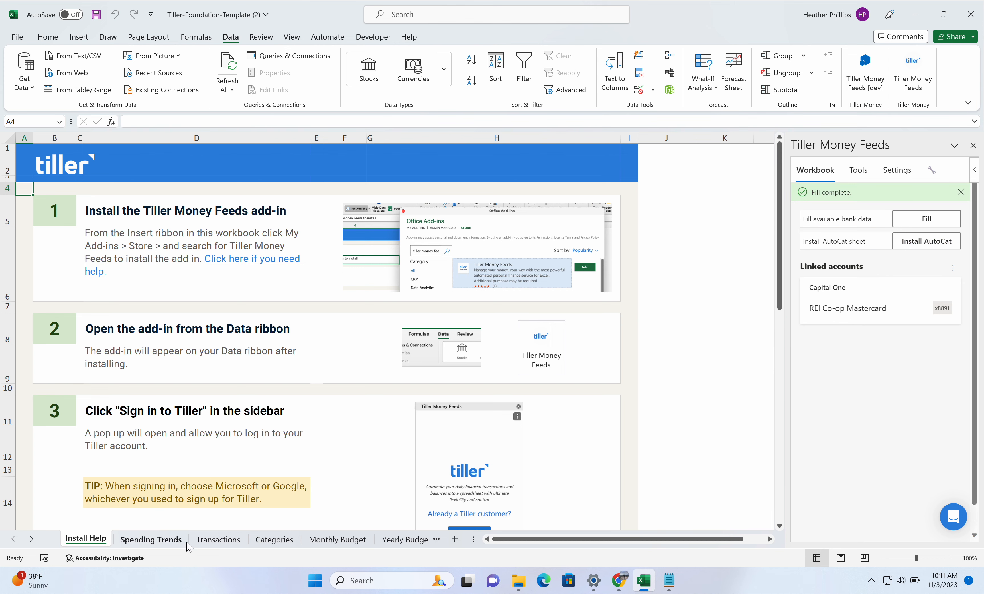
{"action": "left_click", "coordinate": [224, 541]}
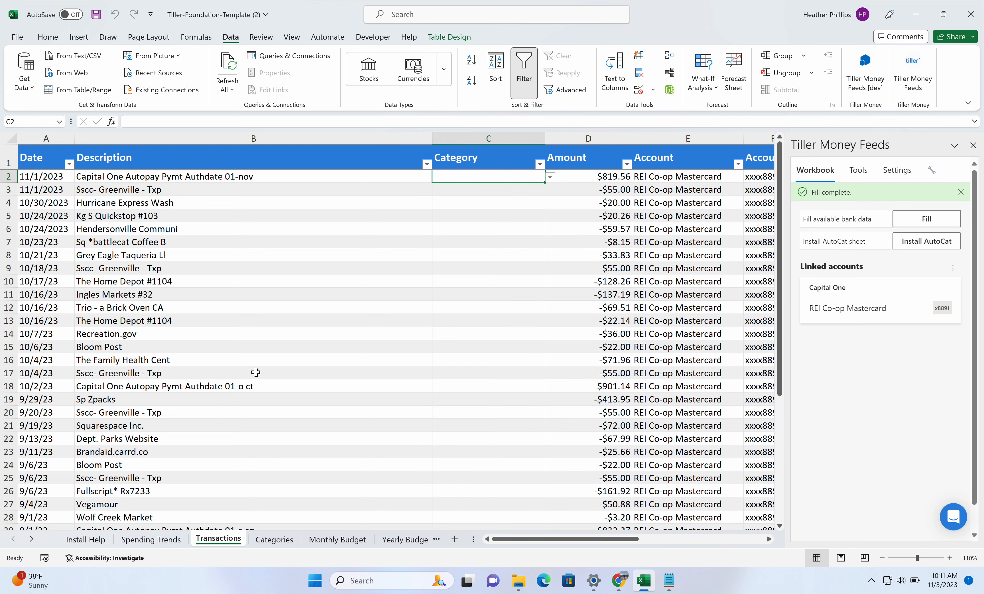
Switch to Mint in Chrome and export the transactions of all accounts as a CSV file
{"action": "left_click", "coordinate": [626, 589]}
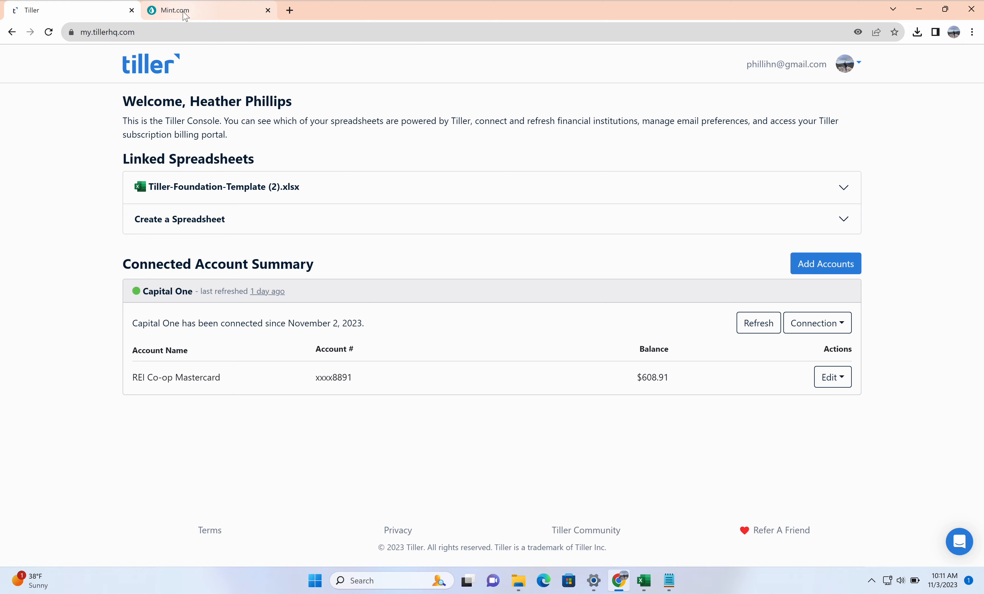
{"action": "left_click", "coordinate": [185, 16]}
{"action": "left_click", "coordinate": [45, 132]}
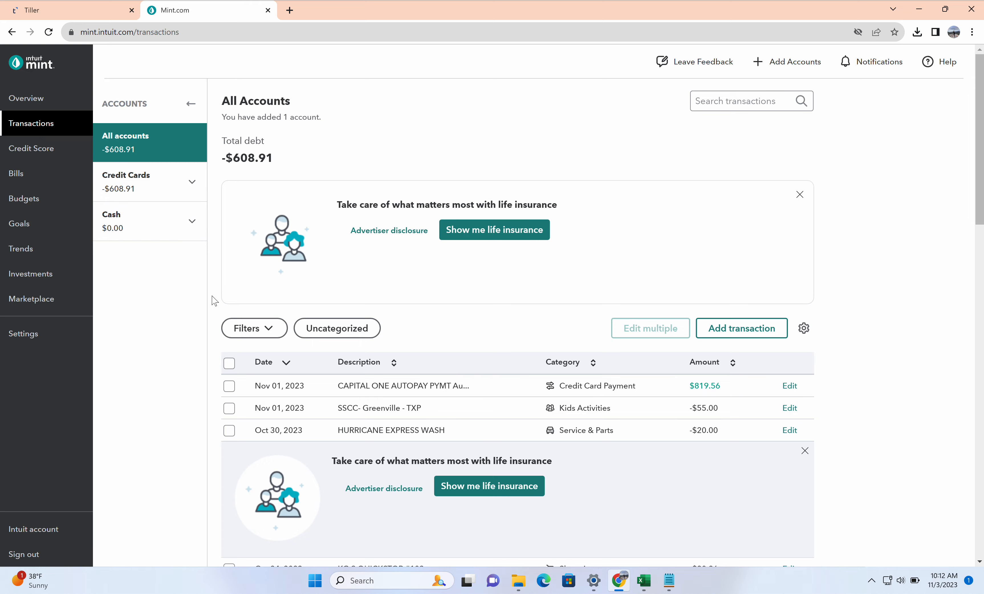
{"action": "scroll", "coordinate": [214, 300], "scroll_direction": "down", "scroll_amount": 20}
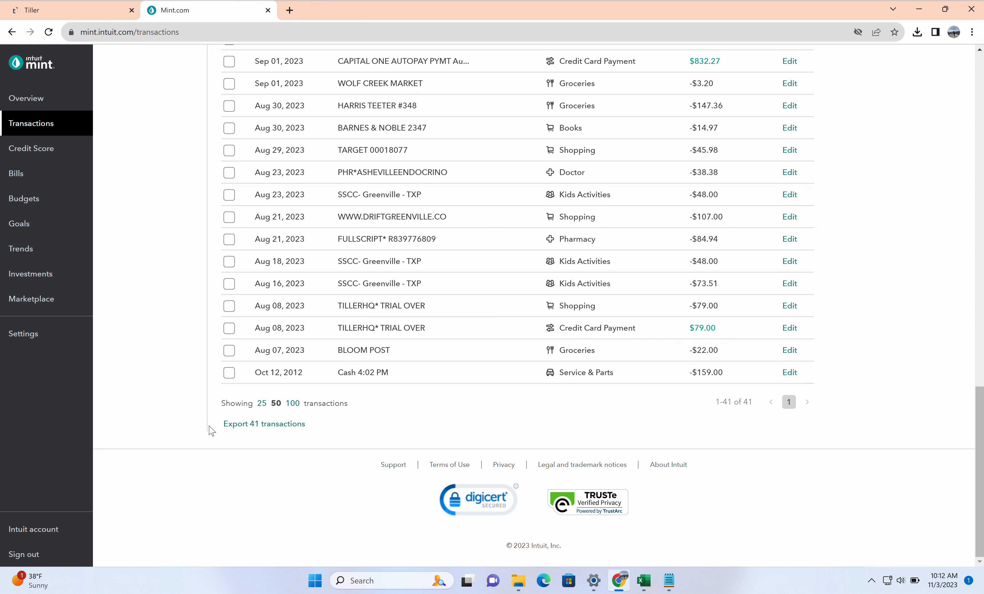
{"action": "left_click", "coordinate": [244, 428]}
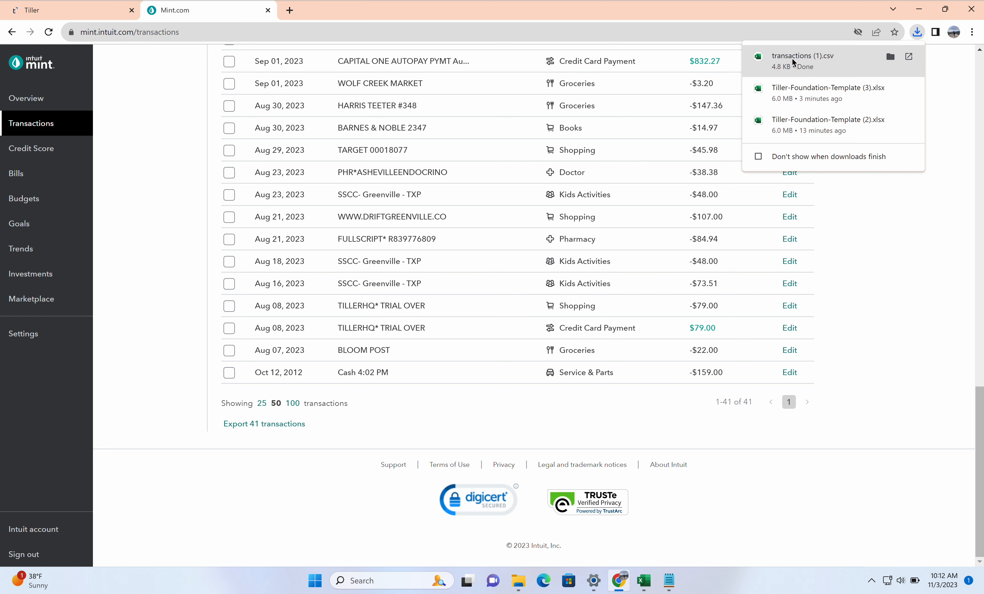
Open the exported transactions (1) CSV file from Downloads in Excel and widen the Category column to fit its text
{"action": "left_click", "coordinate": [519, 580]}
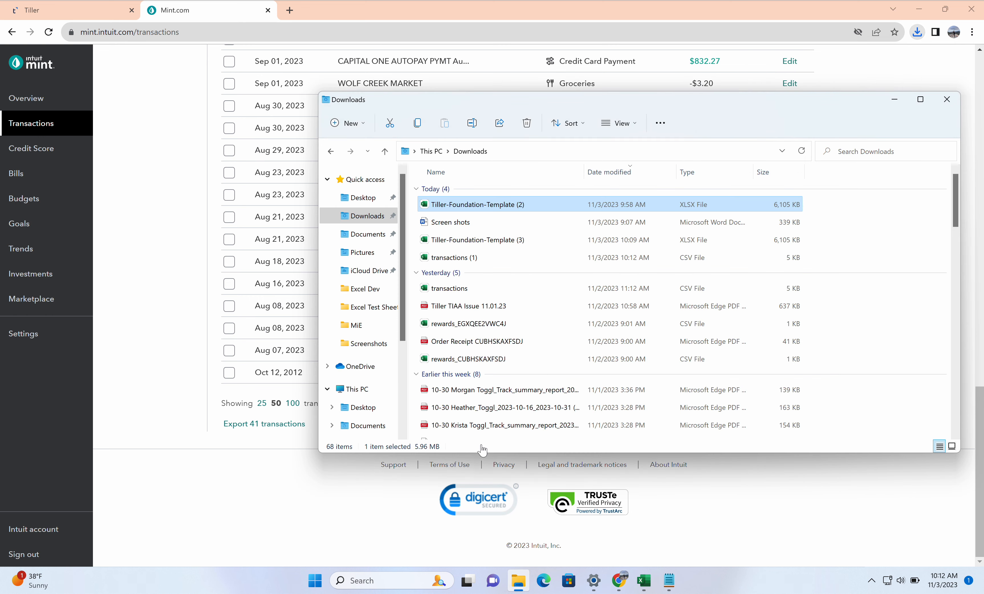
{"action": "right_click", "coordinate": [457, 208]}
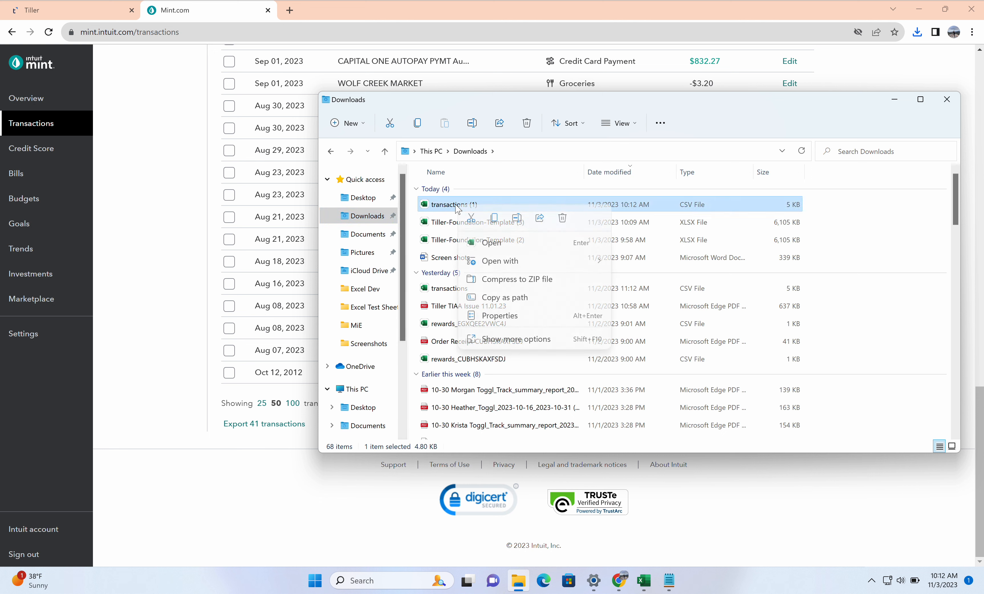
{"action": "mouse_move", "coordinate": [578, 268]}
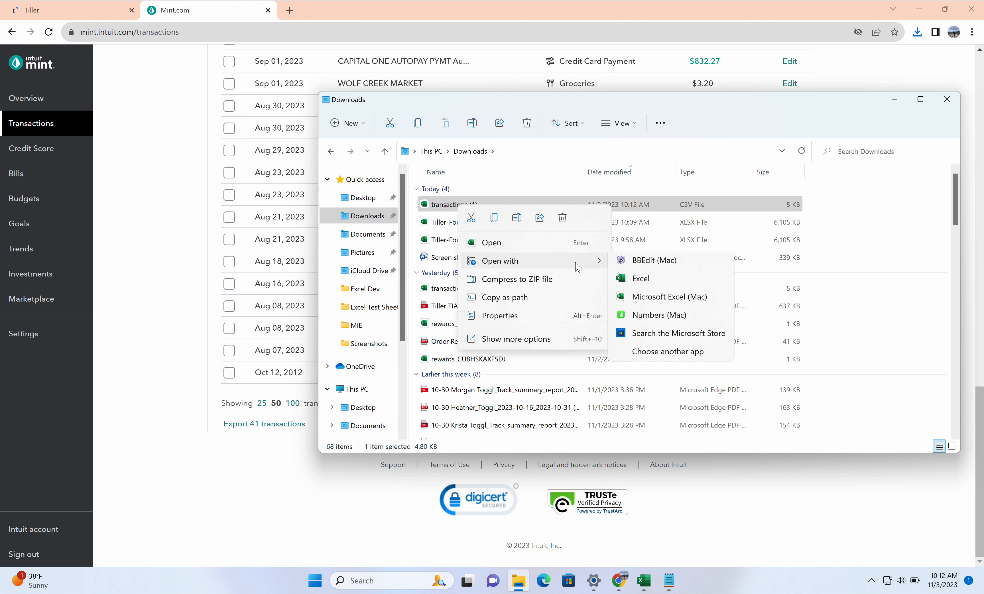
{"action": "left_click", "coordinate": [641, 277]}
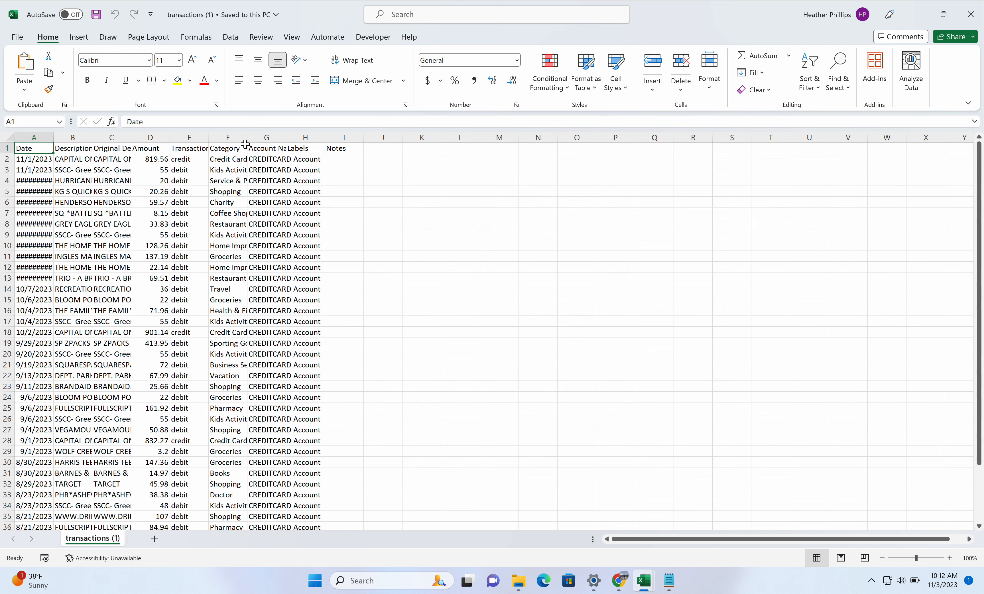
{"action": "left_click_drag", "start_coordinate": [247, 137], "coordinate": [334, 136]}
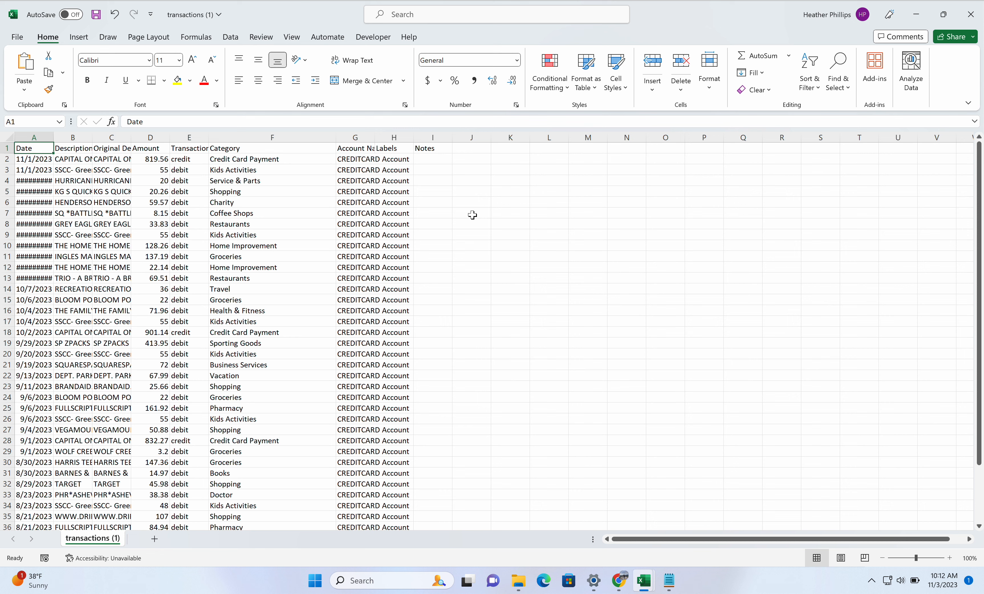
List the distinct Mint categories from cell J6 with the formula =UNIQUE(F2:F42) and dismiss the spill notice
{"action": "left_click", "coordinate": [466, 203]}
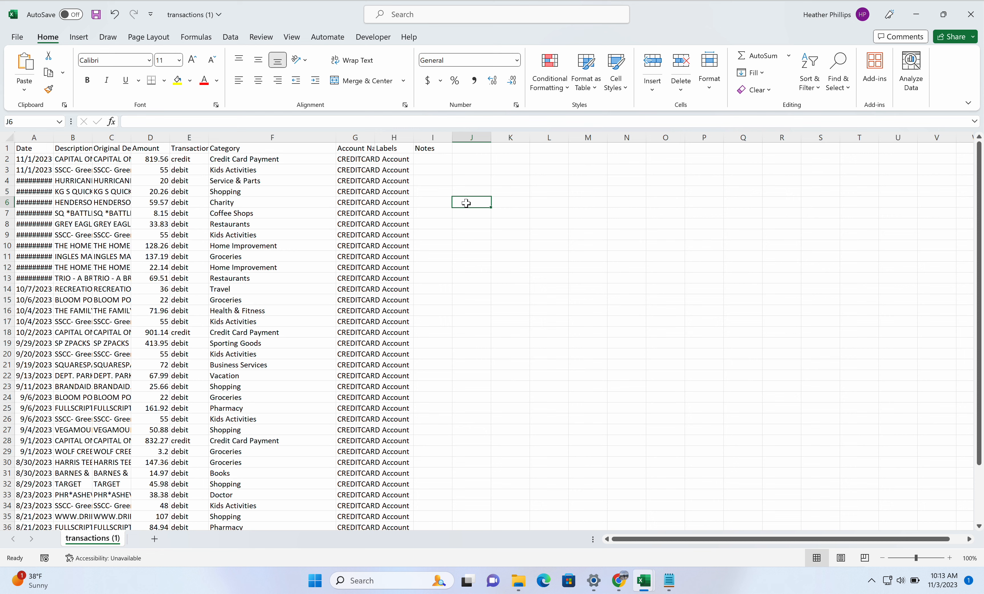
{"action": "type", "text": "="}
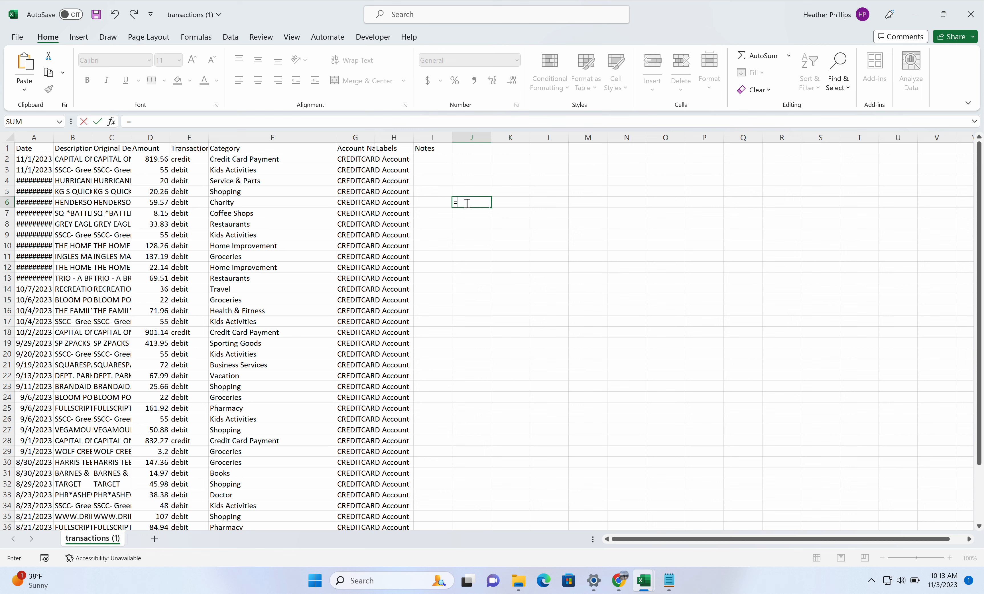
{"action": "type", "text": "unique"}
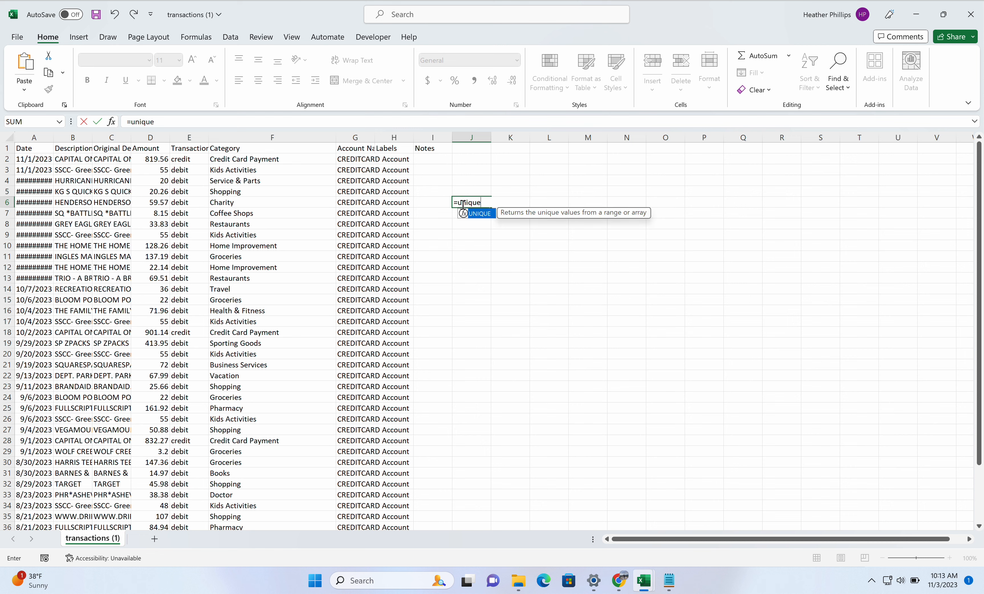
{"action": "type", "text": "(F2:"}
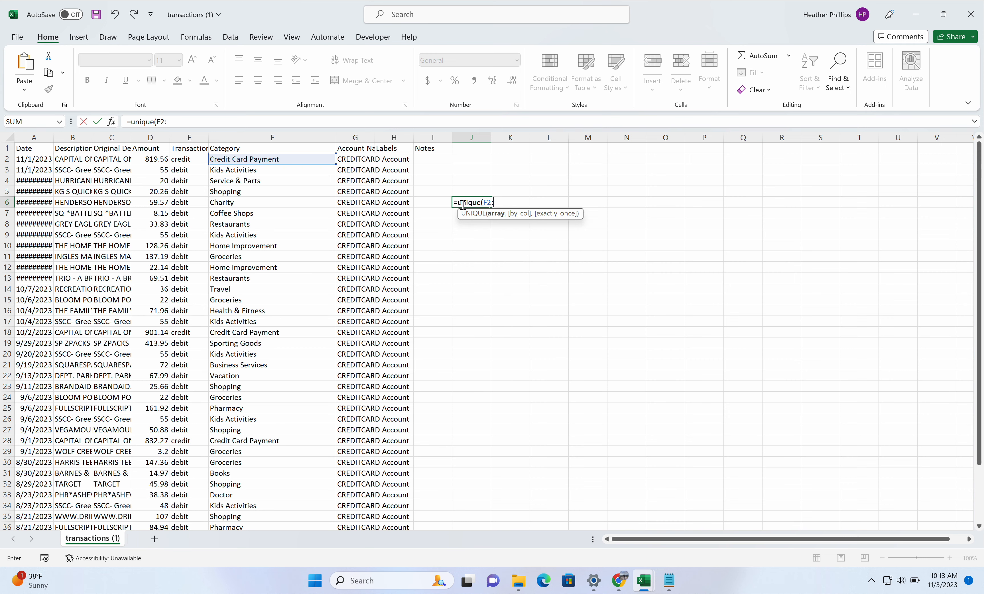
{"action": "scroll", "coordinate": [276, 326], "scroll_direction": "down", "scroll_amount": 12}
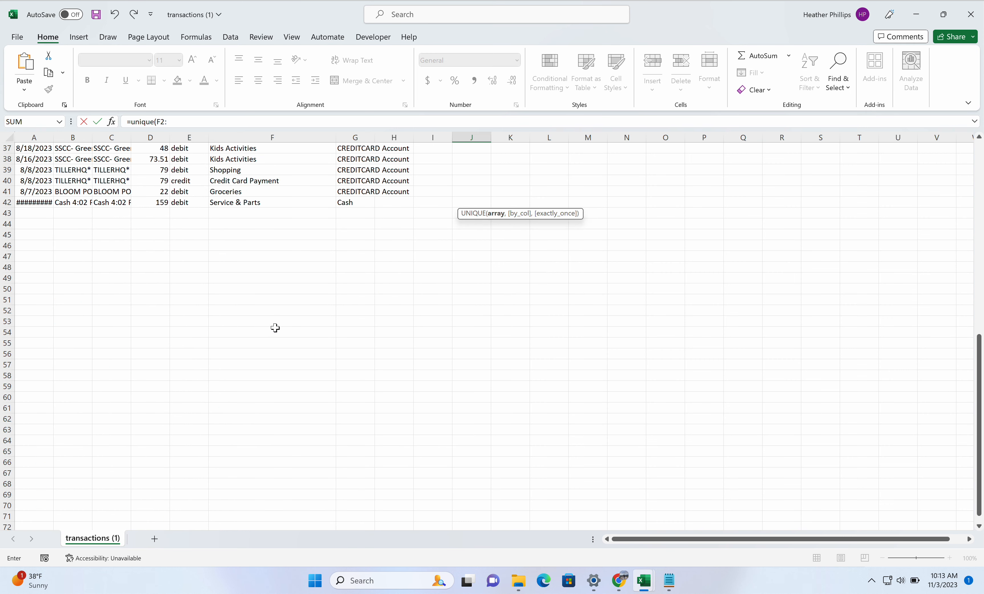
{"action": "scroll", "coordinate": [275, 328], "scroll_direction": "up", "scroll_amount": 12}
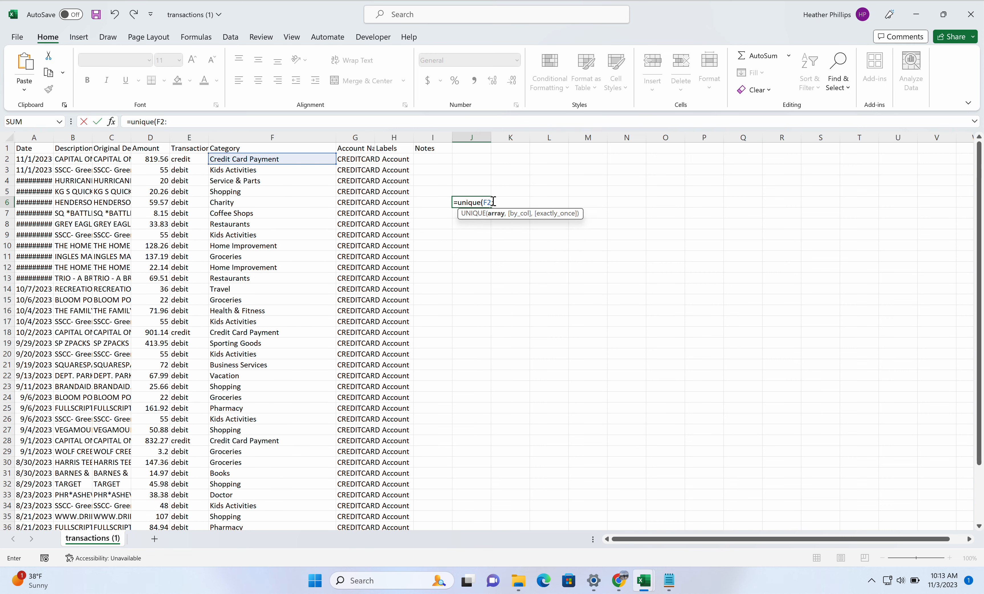
{"action": "type", "text": "F42"}
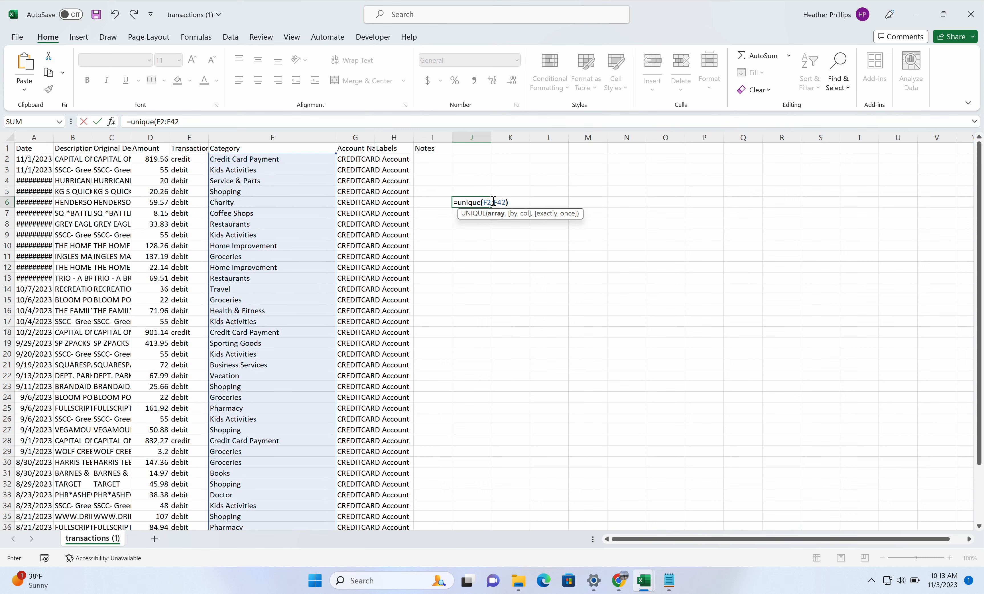
{"action": "key", "text": "Return"}
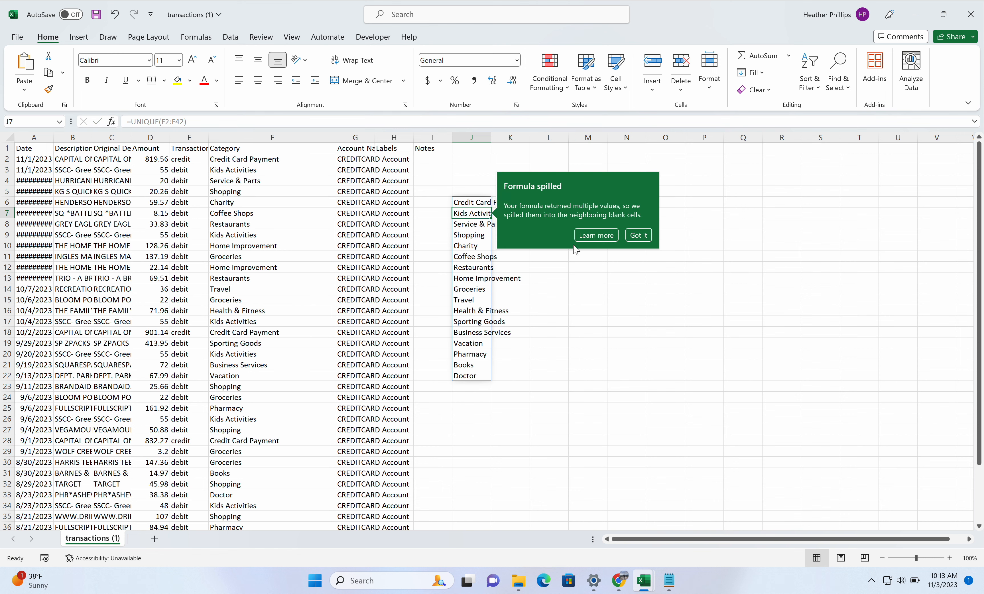
{"action": "left_click", "coordinate": [639, 235]}
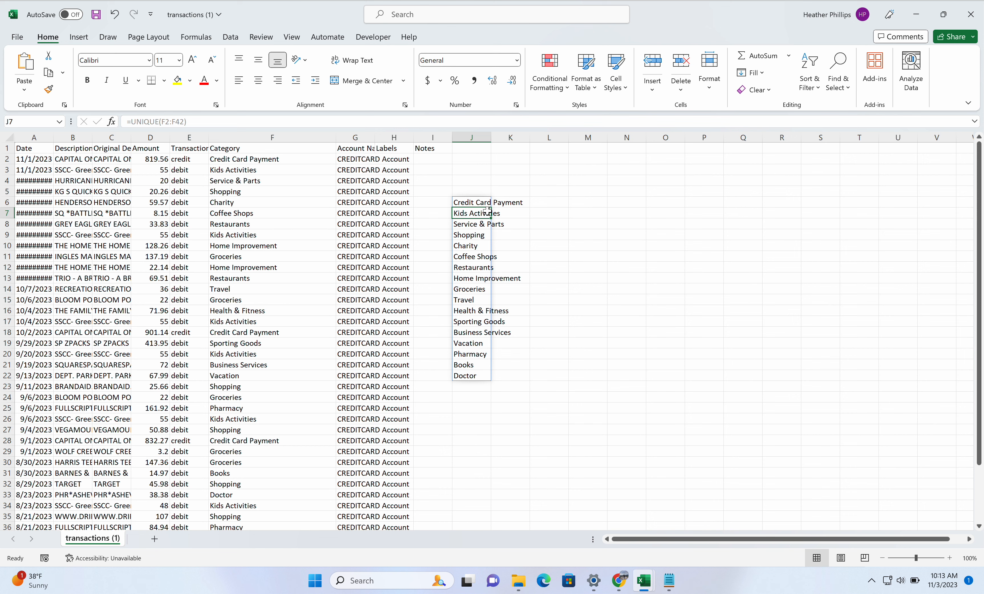
Copy the distinct category list in J6:J22
{"action": "left_click", "coordinate": [476, 203]}
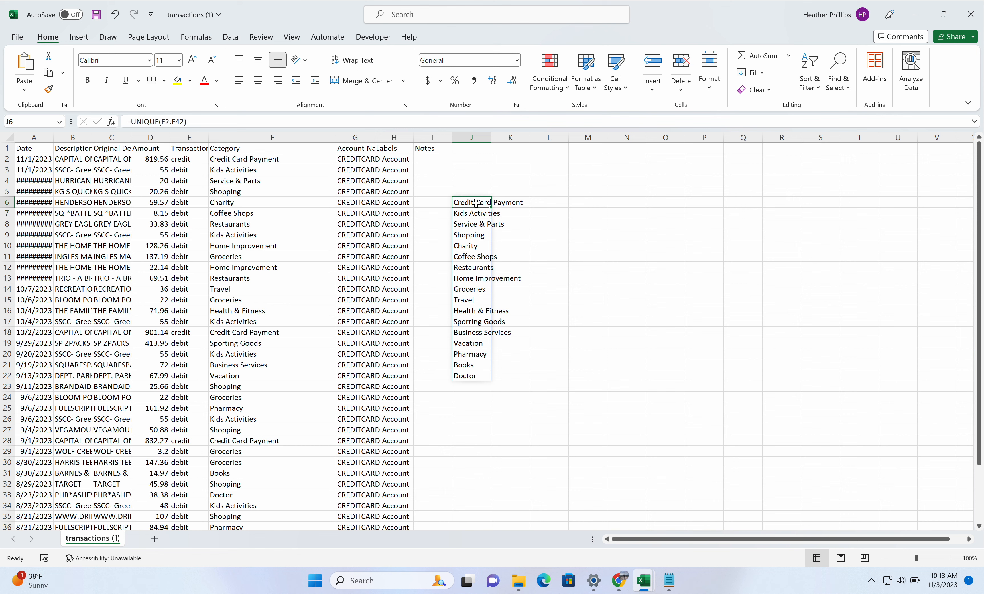
{"action": "left_click", "coordinate": [469, 375], "text": "shift"}
{"action": "key", "text": "ctrl+c"}
Switch to the Tiller-Foundation-Template (2) workbook and clear the existing category names in A2:A22 of the Categories sheet
{"action": "mouse_move", "coordinate": [647, 585]}
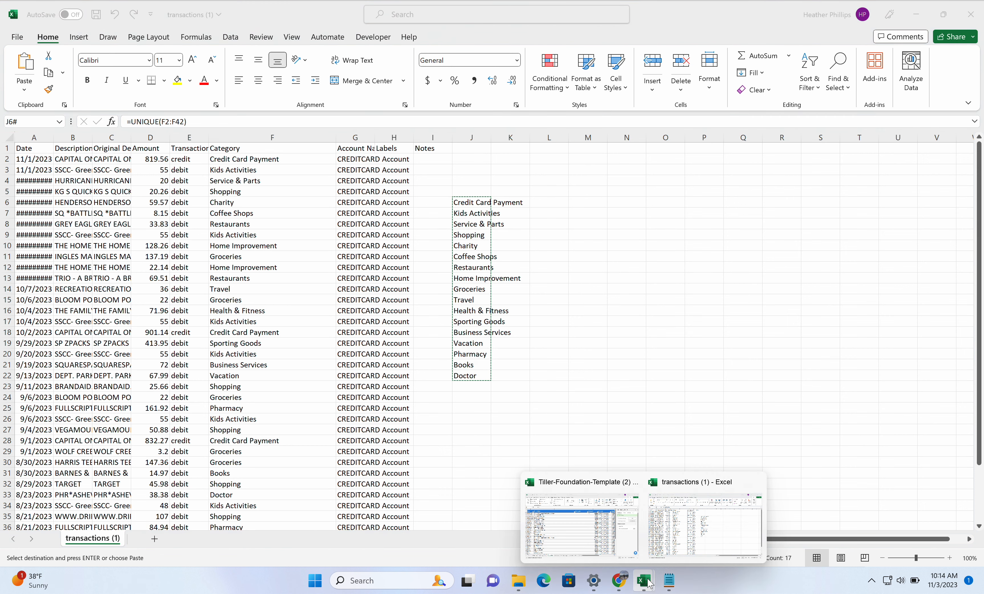
{"action": "left_click", "coordinate": [599, 519]}
{"action": "left_click", "coordinate": [274, 539]}
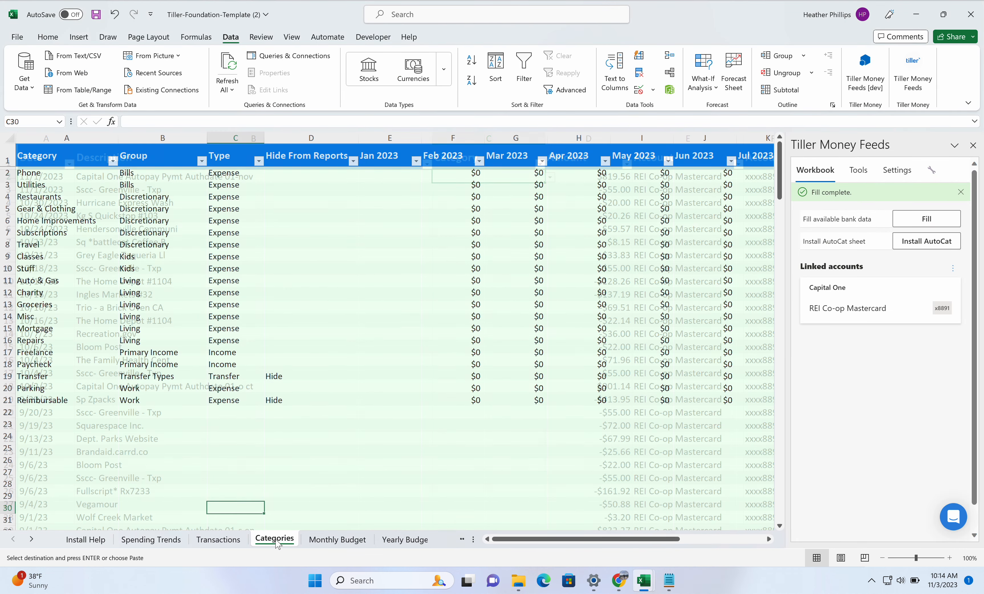
{"action": "left_click", "coordinate": [82, 195]}
{"action": "left_click", "coordinate": [70, 172]}
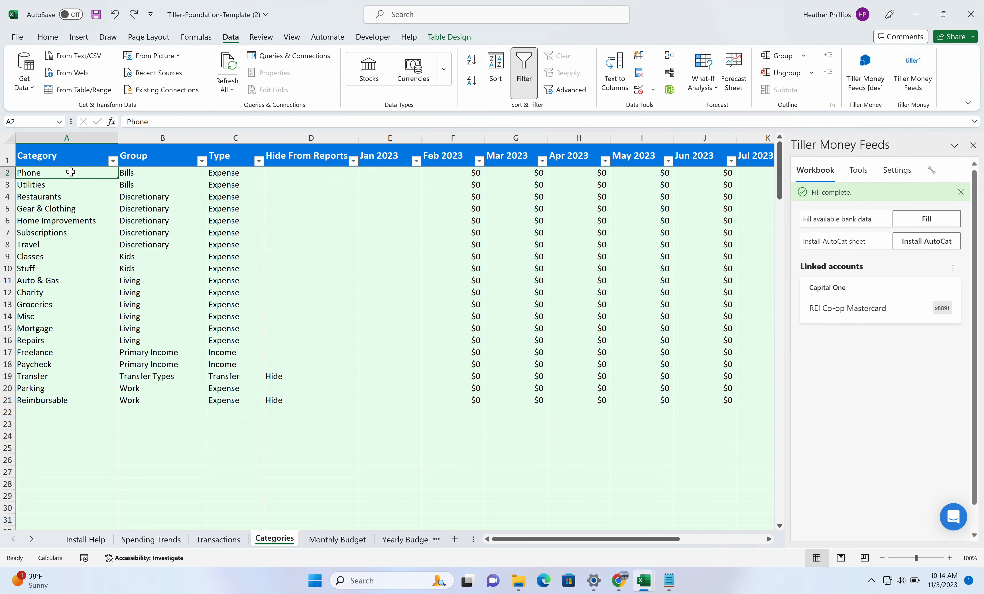
{"action": "left_click_drag", "start_coordinate": [70, 172], "coordinate": [60, 416]}
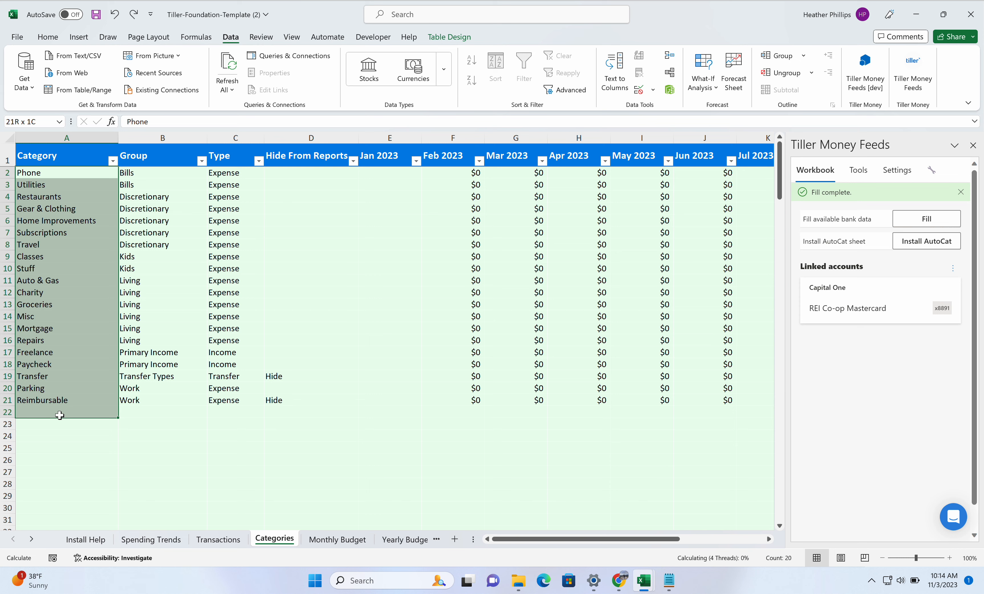
{"action": "key", "text": "Delete"}
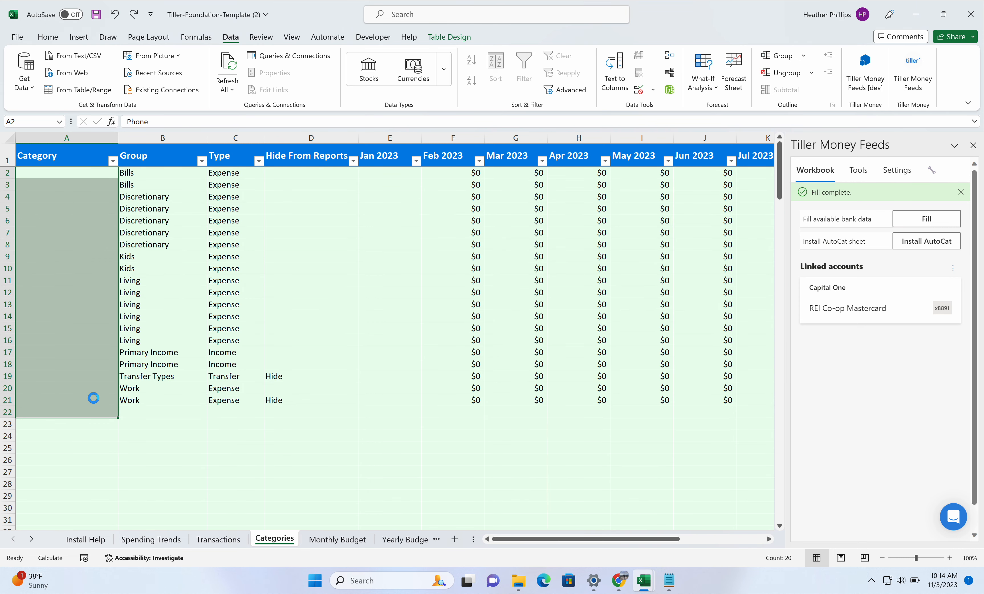
Return to the transactions (1) workbook and copy the spilled category list J6:J22 again
{"action": "mouse_move", "coordinate": [644, 580]}
{"action": "left_click", "coordinate": [669, 552]}
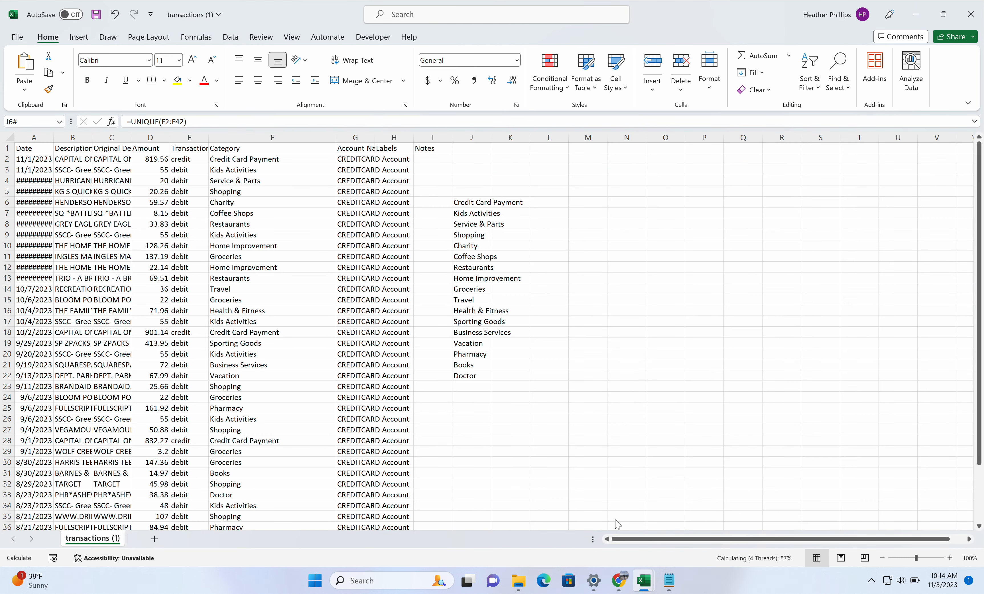
{"action": "key", "text": "ctrl+shift+Down"}
{"action": "right_click", "coordinate": [477, 322]}
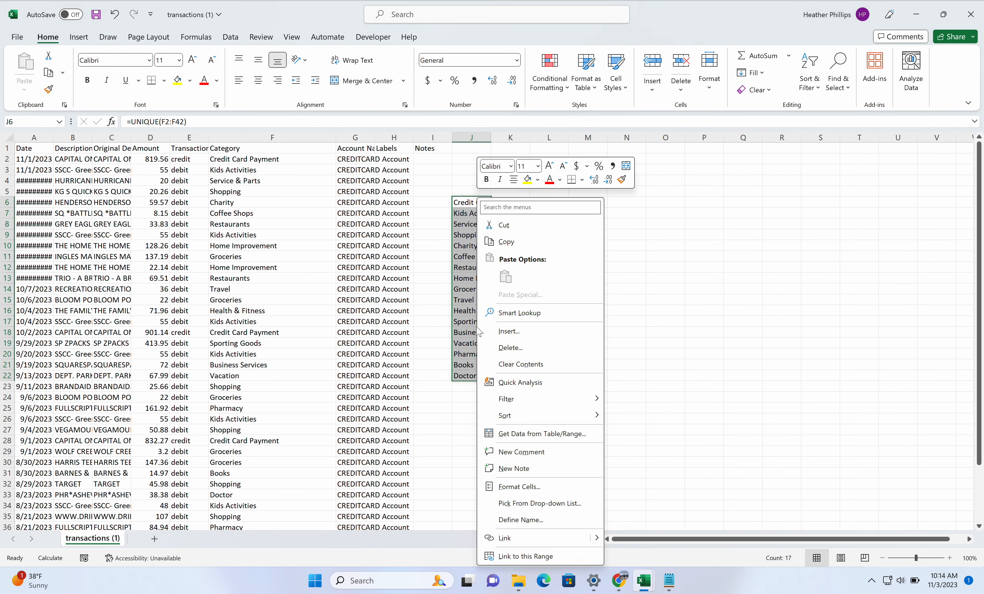
{"action": "left_click", "coordinate": [513, 243]}
Paste the copied Mint categories as values only into the Category column of the Tiller workbook's Categories sheet, starting at A2
{"action": "mouse_move", "coordinate": [643, 580]}
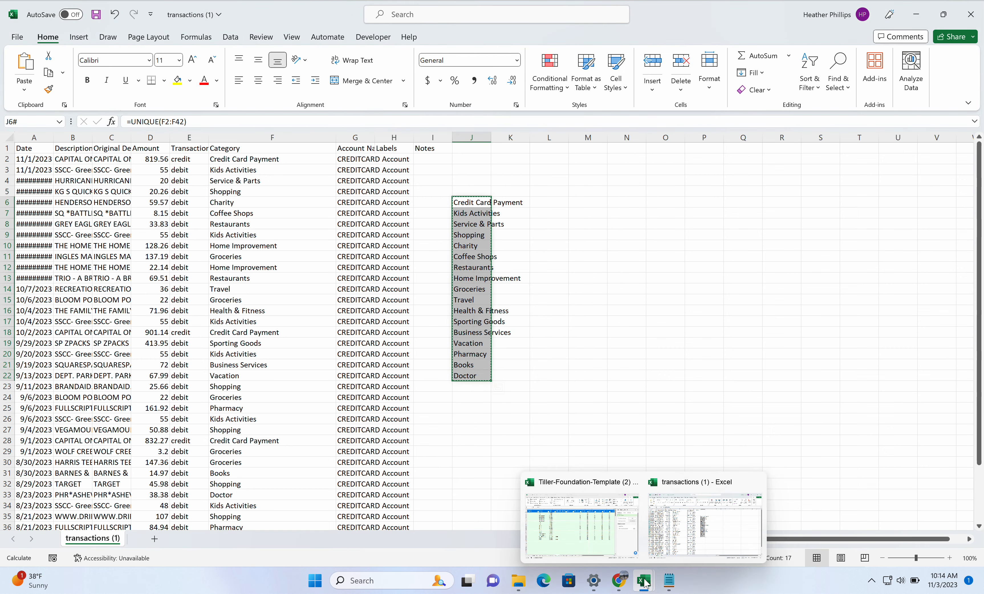
{"action": "left_click", "coordinate": [576, 528]}
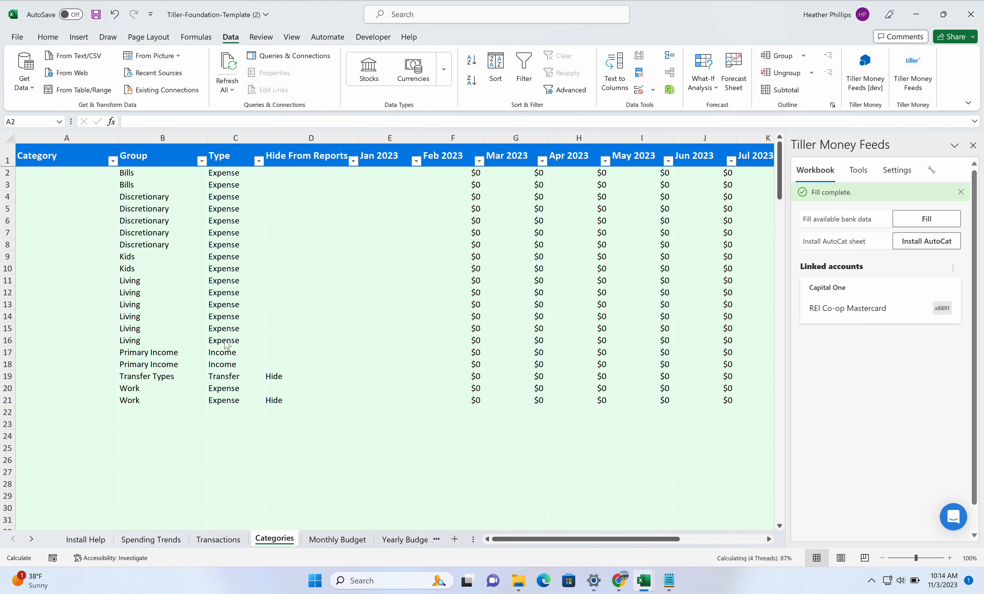
{"action": "right_click", "coordinate": [44, 173]}
{"action": "left_click", "coordinate": [74, 243]}
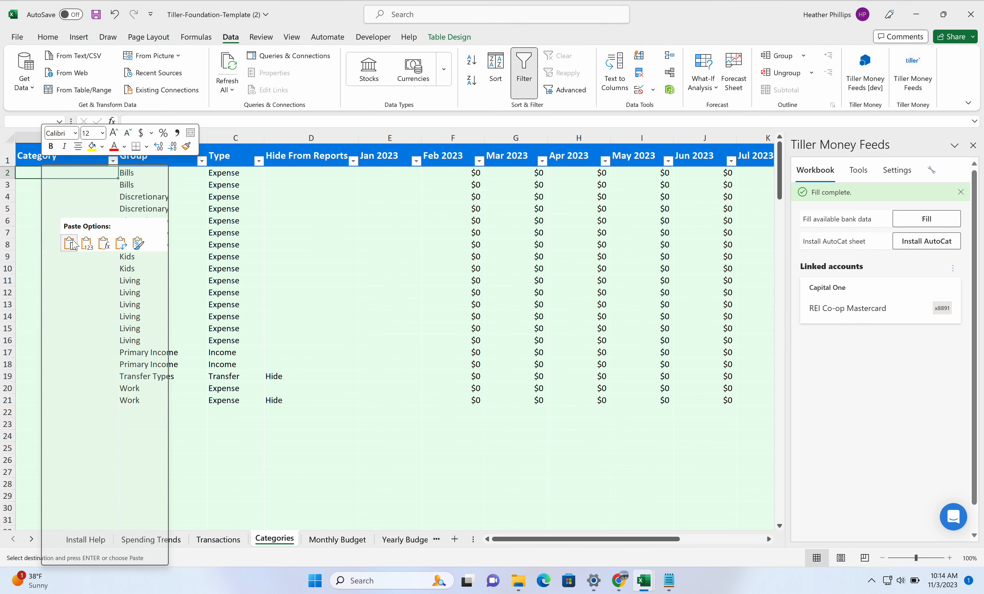
{"action": "key", "text": "ctrl+z"}
{"action": "right_click", "coordinate": [43, 173]}
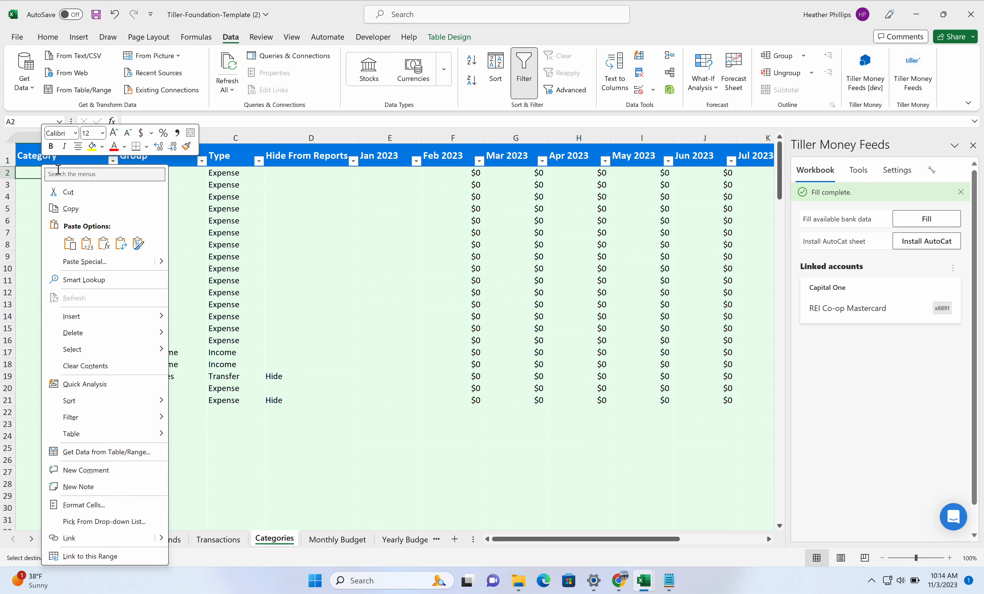
{"action": "mouse_move", "coordinate": [163, 267]}
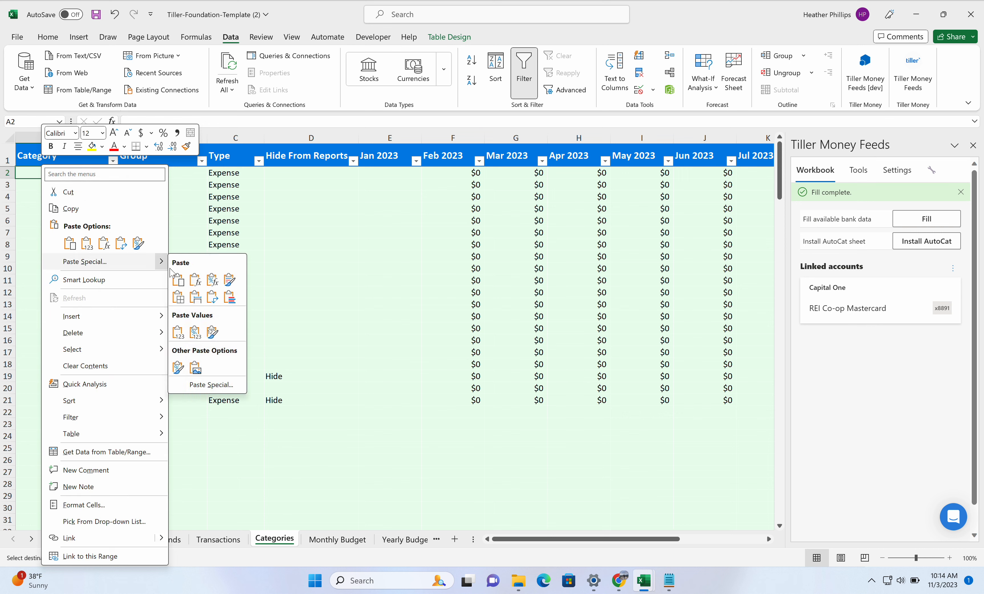
{"action": "left_click", "coordinate": [179, 332]}
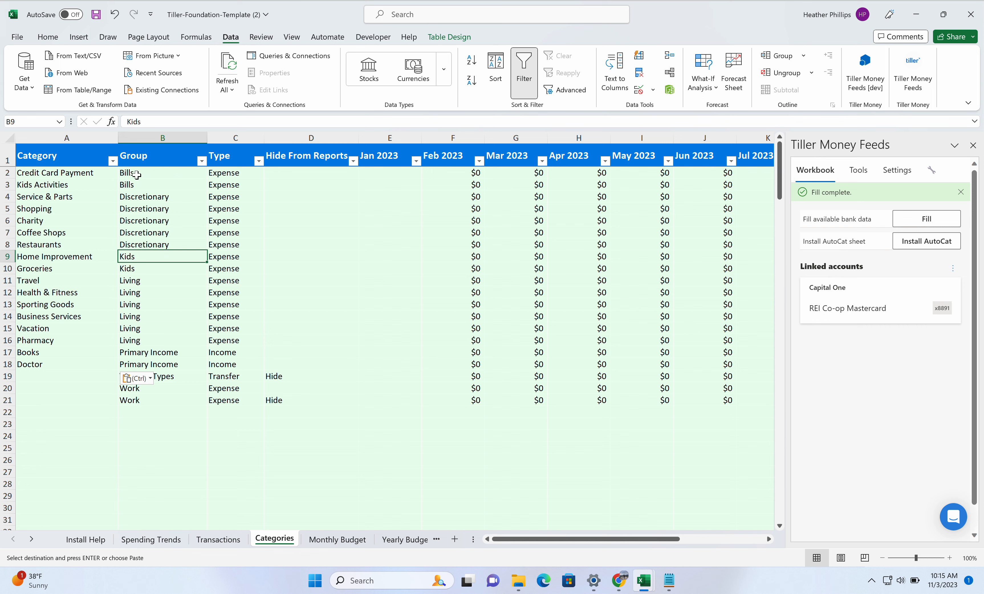
{"action": "left_click_drag", "start_coordinate": [84, 172], "coordinate": [82, 383]}
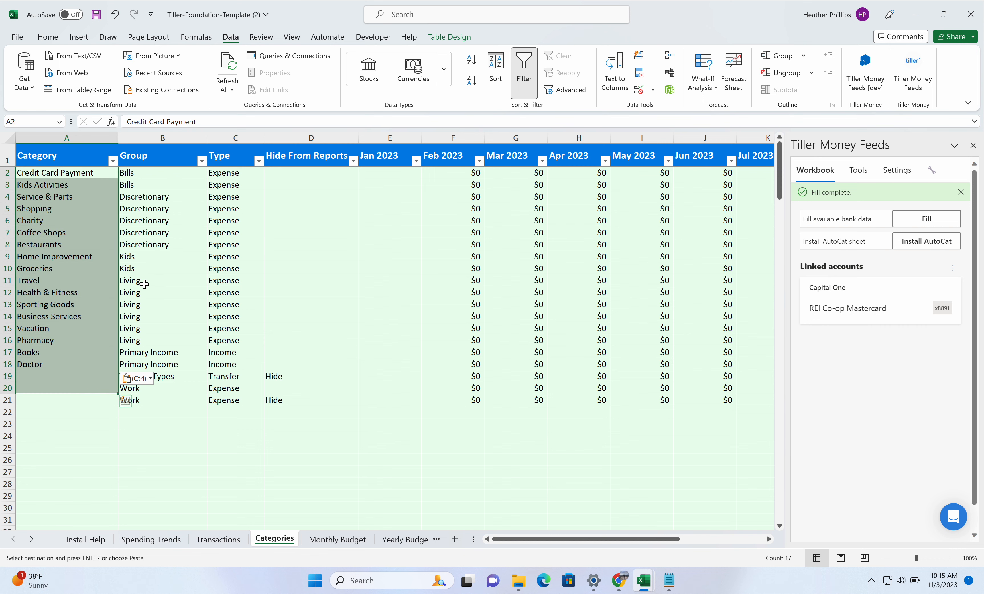
{"action": "left_click", "coordinate": [154, 233]}
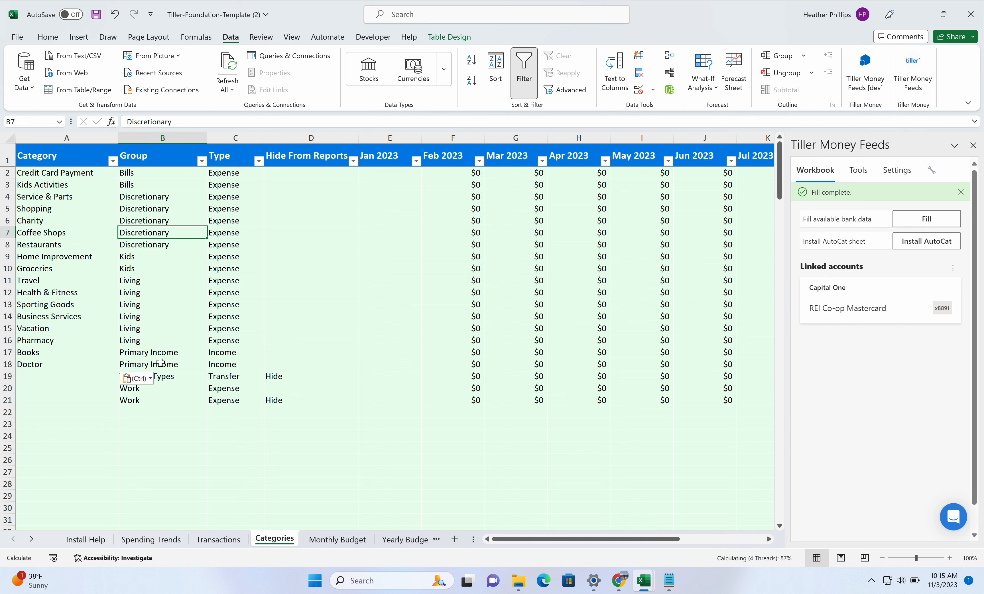
{"action": "left_click", "coordinate": [153, 292]}
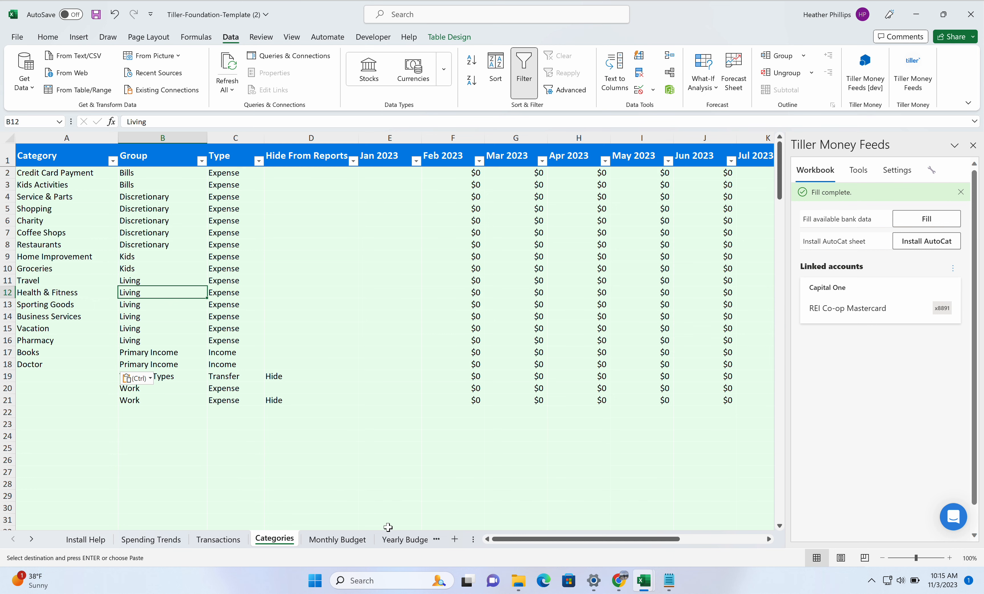
Switch to the transactions (1) workbook and delete column J with the distinct category list
{"action": "mouse_move", "coordinate": [642, 580]}
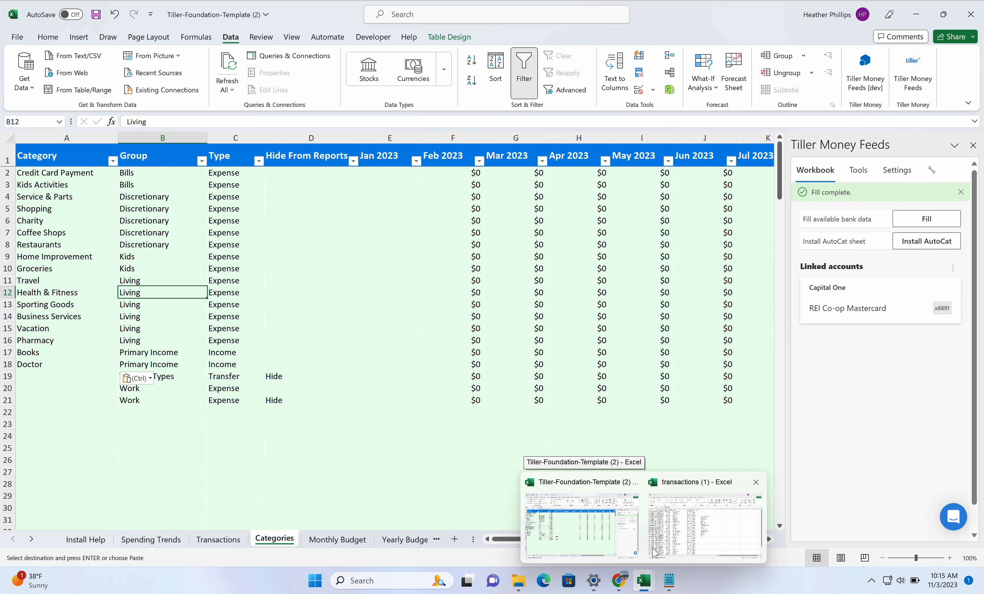
{"action": "left_click", "coordinate": [661, 543]}
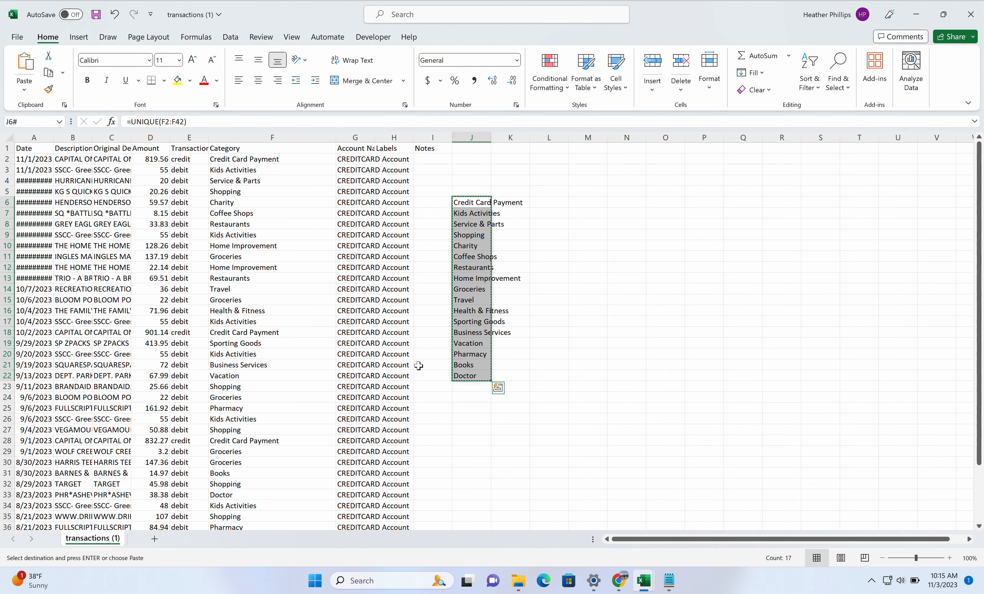
{"action": "left_click", "coordinate": [471, 137]}
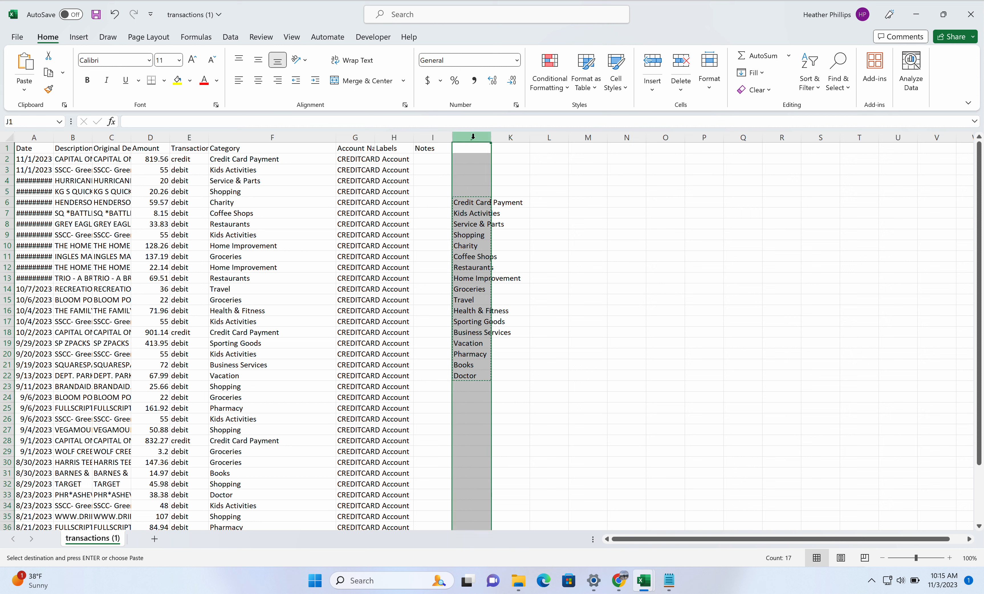
{"action": "right_click", "coordinate": [472, 138]}
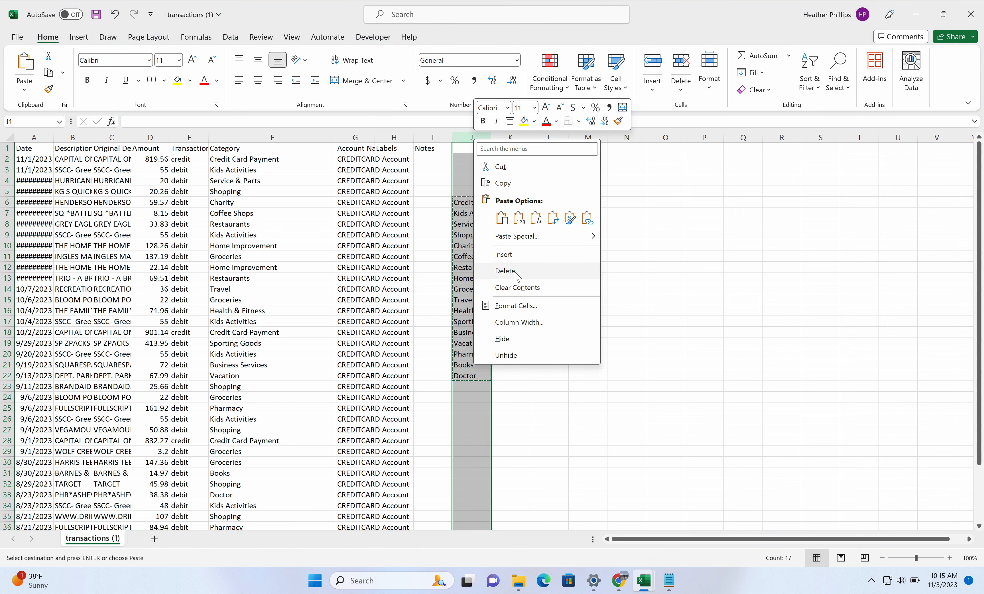
{"action": "left_click", "coordinate": [505, 272]}
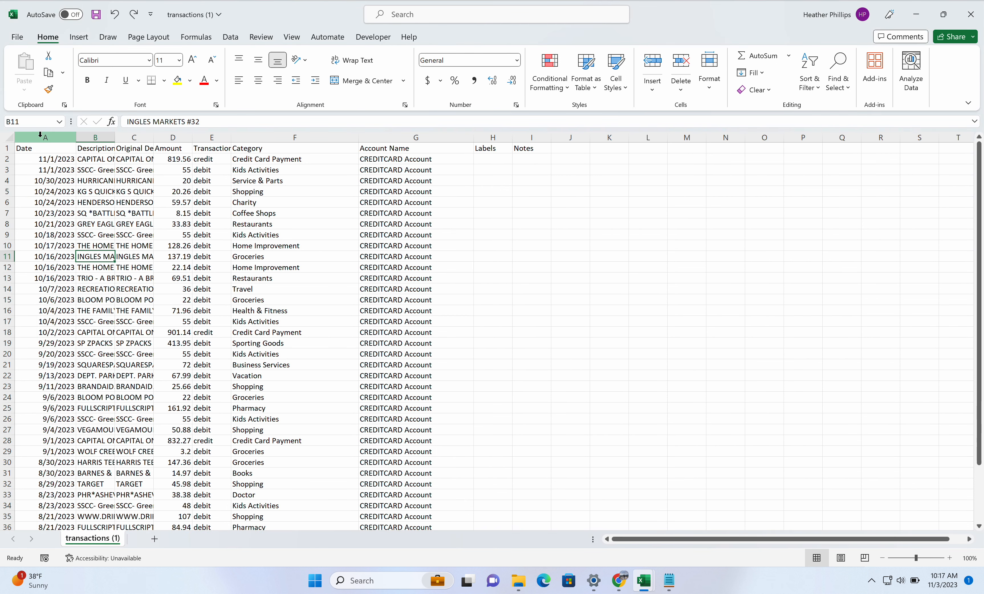
Examine the exported Mint transactions from the header to the last row, including the Account Name column
{"action": "left_click", "coordinate": [40, 149]}
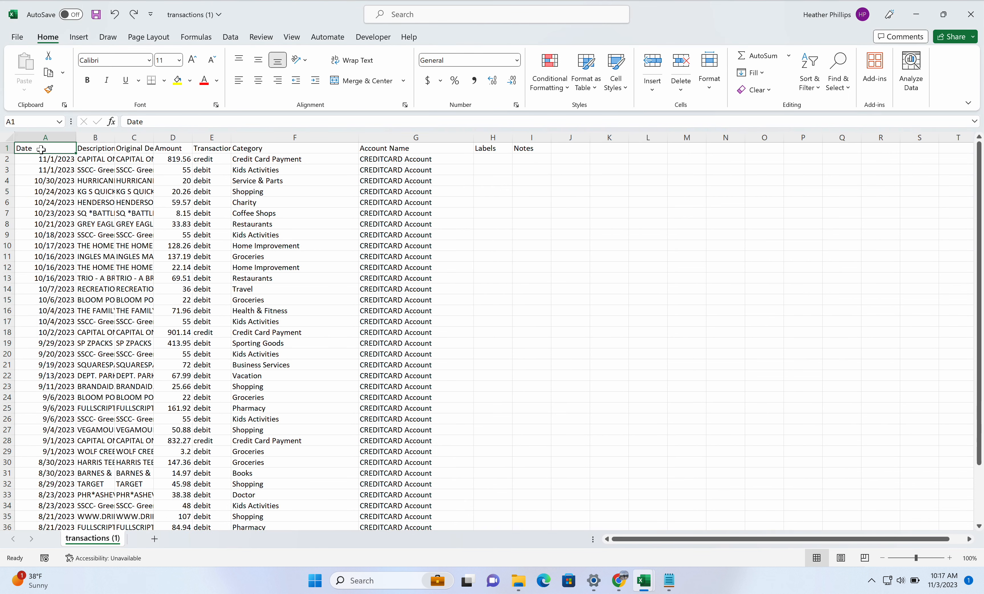
{"action": "scroll", "coordinate": [50, 296], "scroll_direction": "down", "scroll_amount": 14}
{"action": "scroll", "coordinate": [53, 312], "scroll_direction": "up", "scroll_amount": 12}
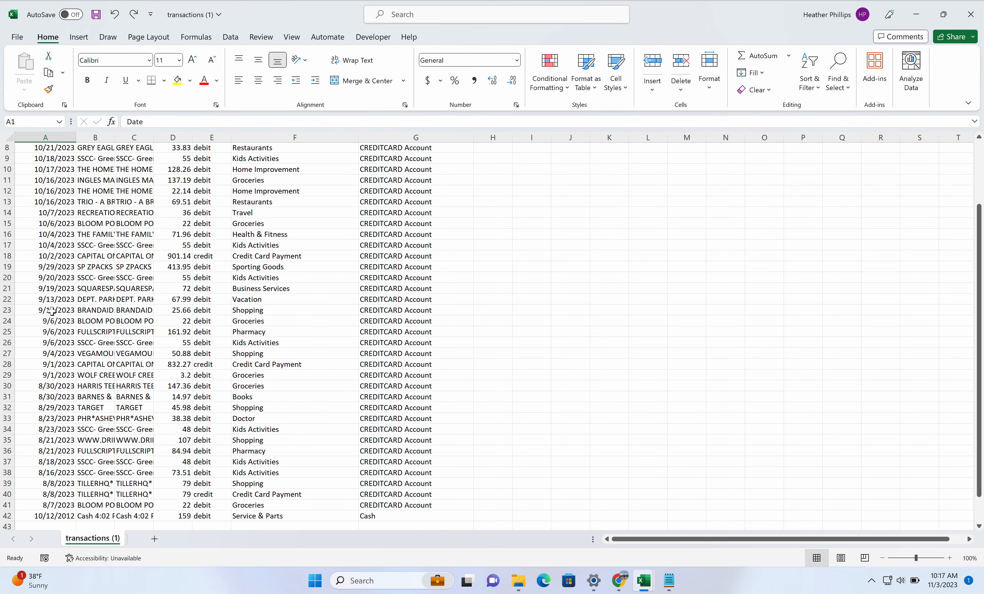
{"action": "scroll", "coordinate": [52, 313], "scroll_direction": "down", "scroll_amount": 5}
{"action": "scroll", "coordinate": [53, 313], "scroll_direction": "up", "scroll_amount": 1}
{"action": "scroll", "coordinate": [52, 313], "scroll_direction": "up", "scroll_amount": 3}
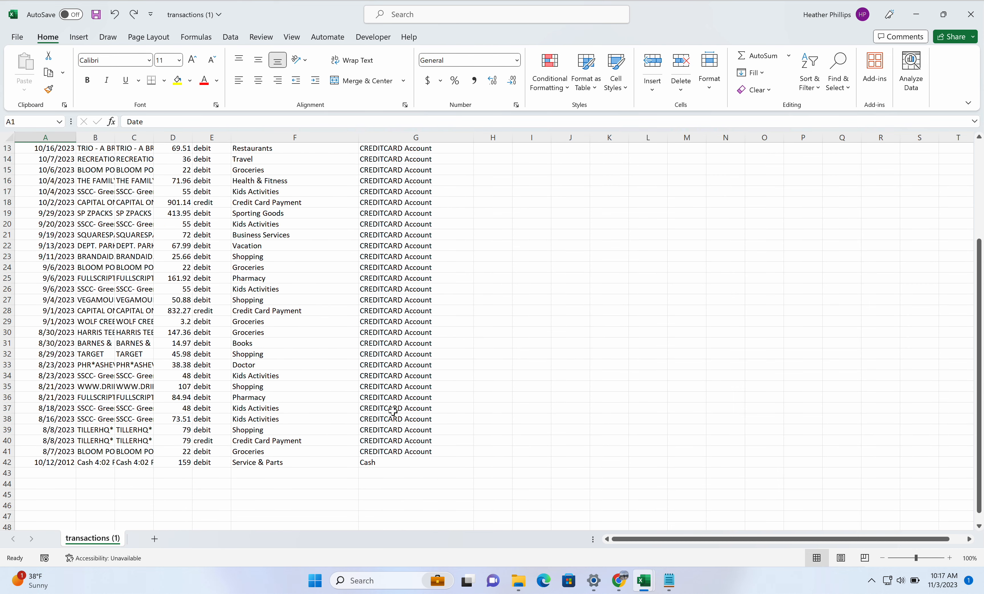
{"action": "scroll", "coordinate": [451, 482], "scroll_direction": "up", "scroll_amount": 4}
{"action": "scroll", "coordinate": [433, 479], "scroll_direction": "down", "scroll_amount": 3}
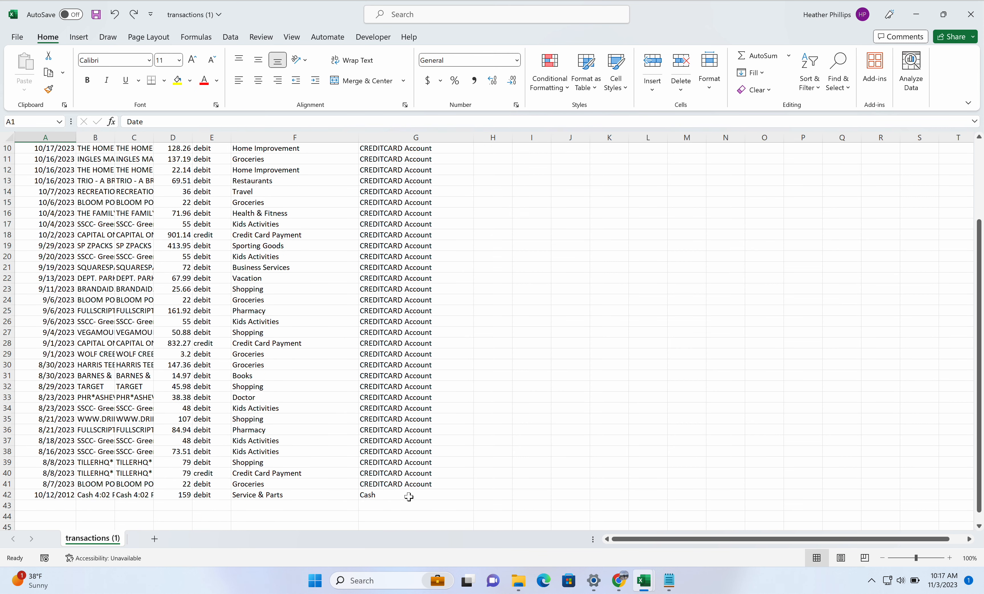
{"action": "scroll", "coordinate": [413, 493], "scroll_direction": "up", "scroll_amount": 3}
{"action": "left_click", "coordinate": [412, 322]}
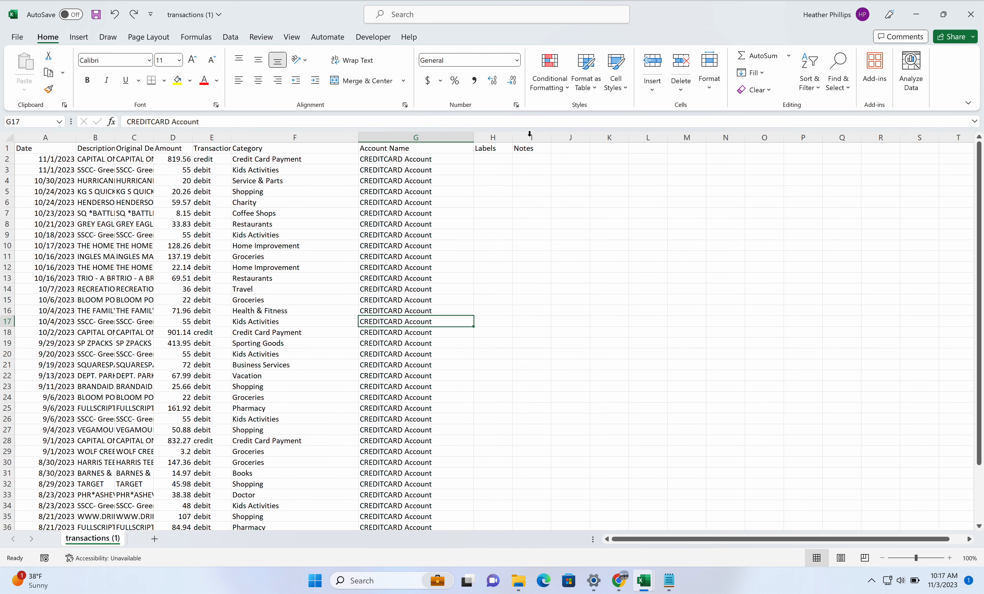
Delete the Labels and Notes columns from the exported transactions
{"action": "left_click", "coordinate": [501, 136]}
{"action": "left_click", "coordinate": [530, 136], "text": "shift"}
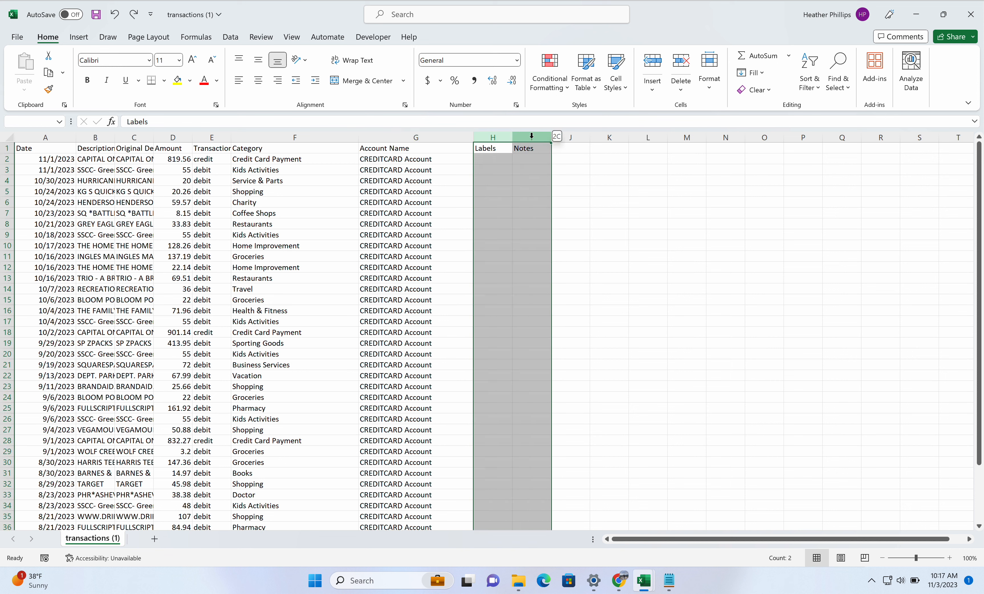
{"action": "right_click", "coordinate": [530, 137]}
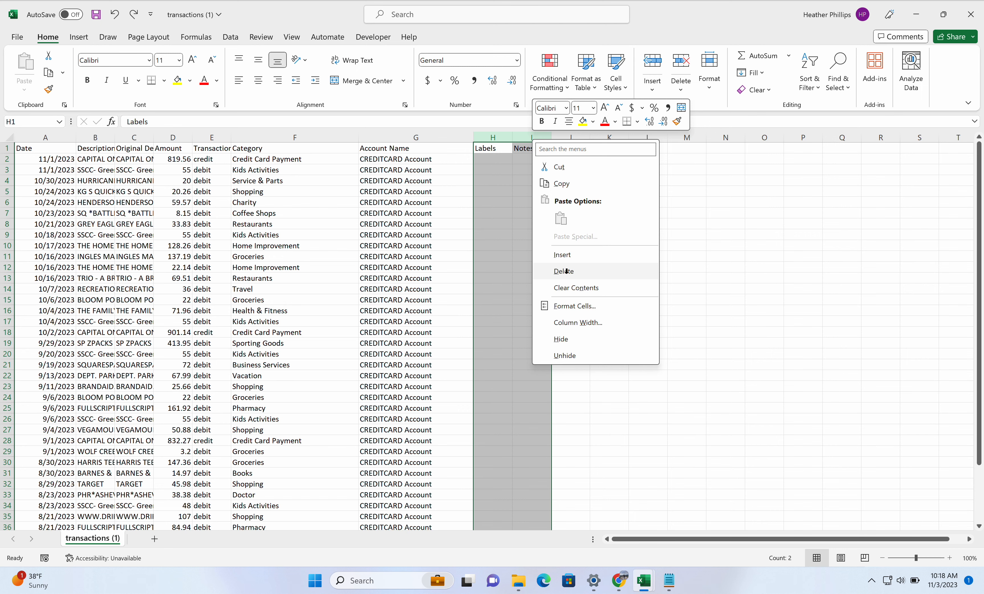
{"action": "left_click", "coordinate": [566, 271]}
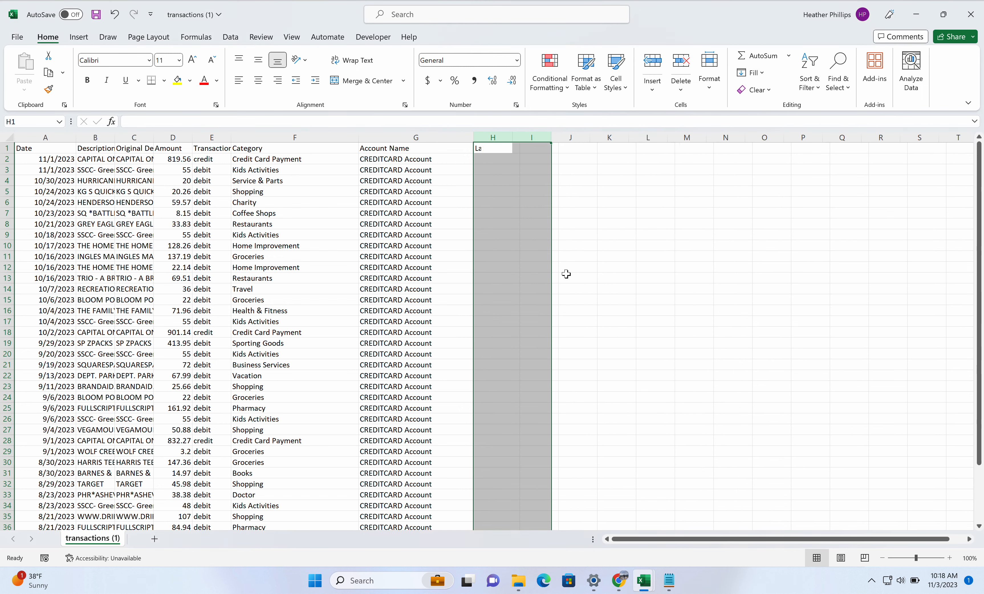
{"action": "left_click", "coordinate": [408, 255]}
Format the exported transactions in A1:G42 as a table with headers
{"action": "left_click", "coordinate": [45, 150]}
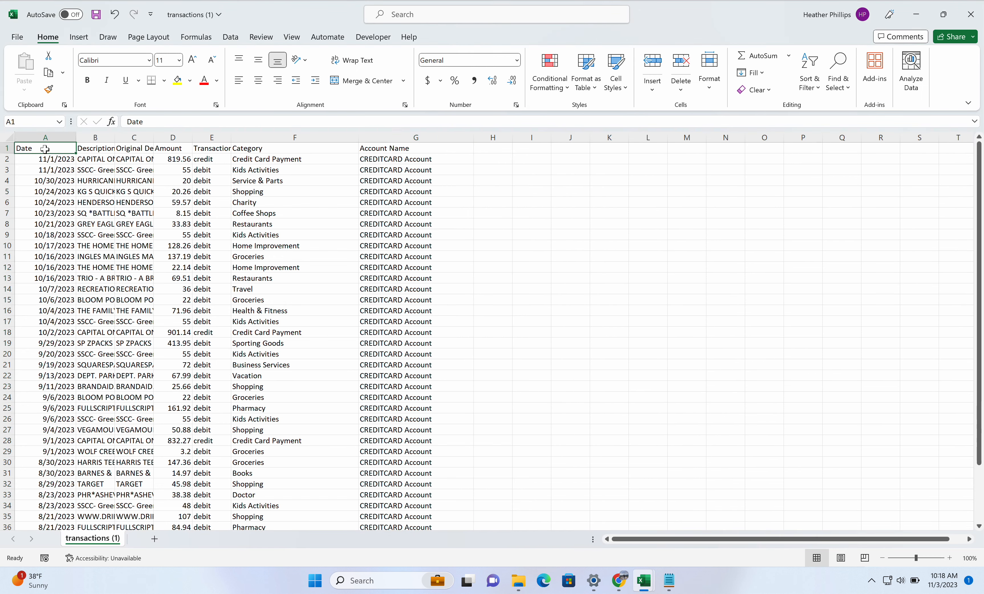
{"action": "scroll", "coordinate": [96, 332], "scroll_direction": "down", "scroll_amount": 5}
{"action": "scroll", "coordinate": [95, 333], "scroll_direction": "down", "scroll_amount": 2}
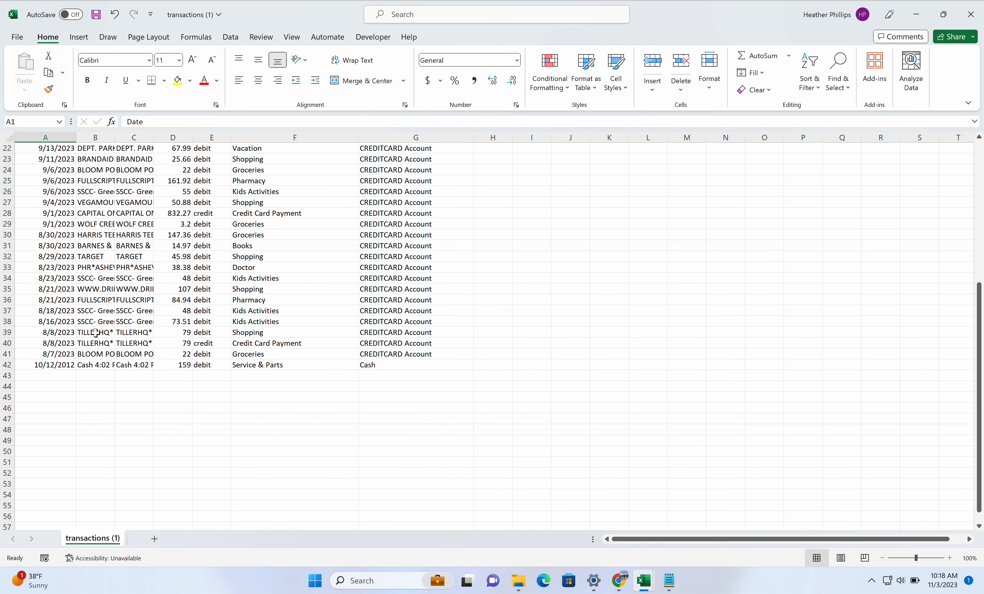
{"action": "left_click", "coordinate": [423, 365], "text": "shift"}
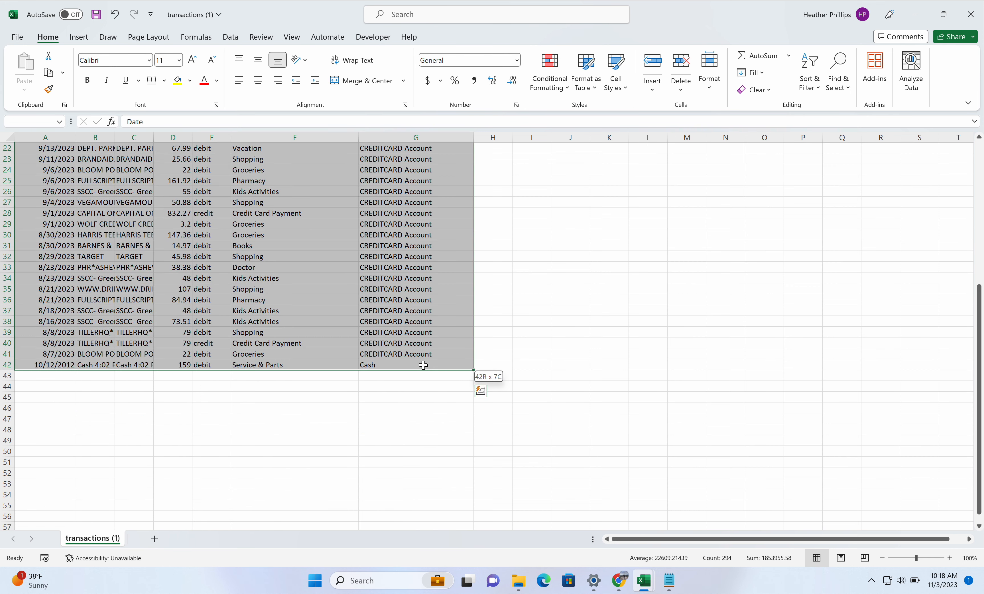
{"action": "scroll", "coordinate": [423, 365], "scroll_direction": "up", "scroll_amount": 7}
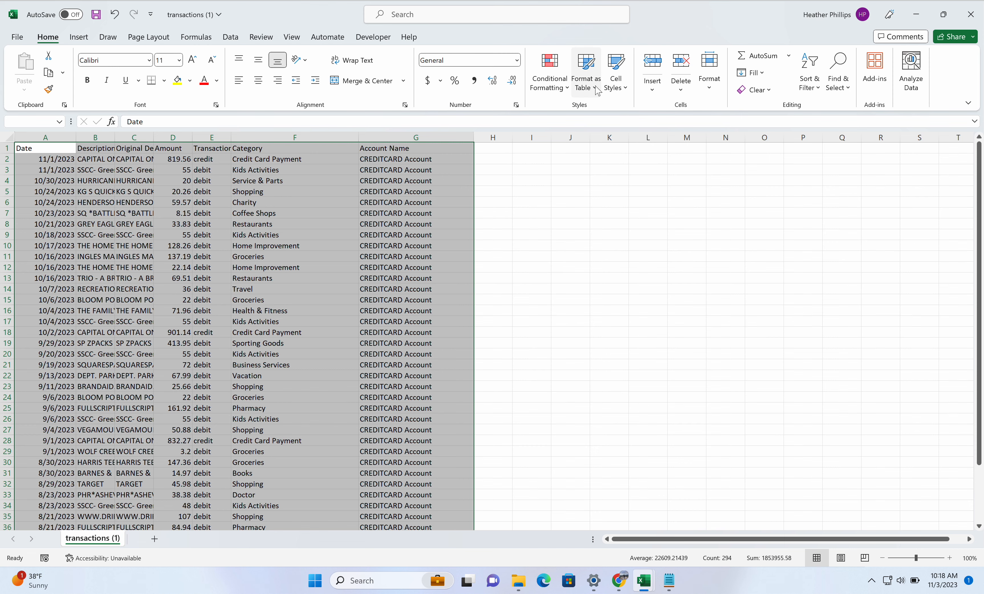
{"action": "left_click", "coordinate": [587, 62]}
{"action": "left_click", "coordinate": [593, 141]}
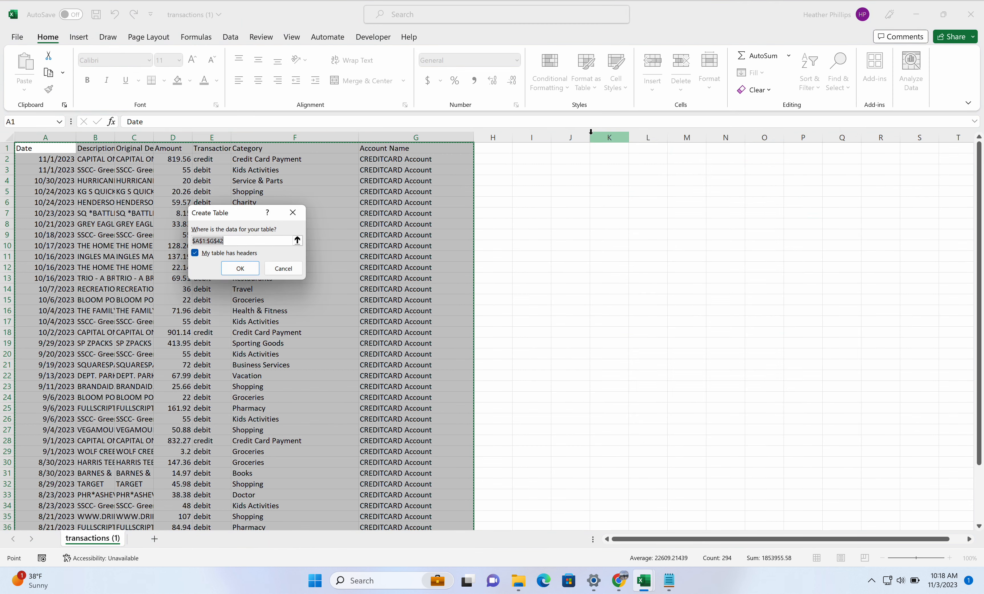
{"action": "left_click", "coordinate": [241, 269]}
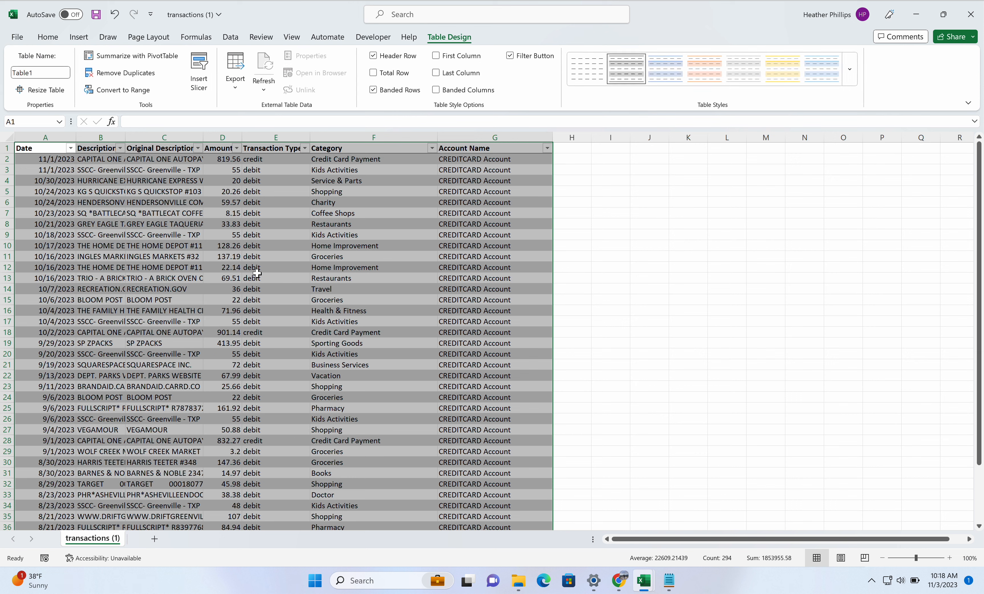
{"action": "left_click", "coordinate": [385, 224]}
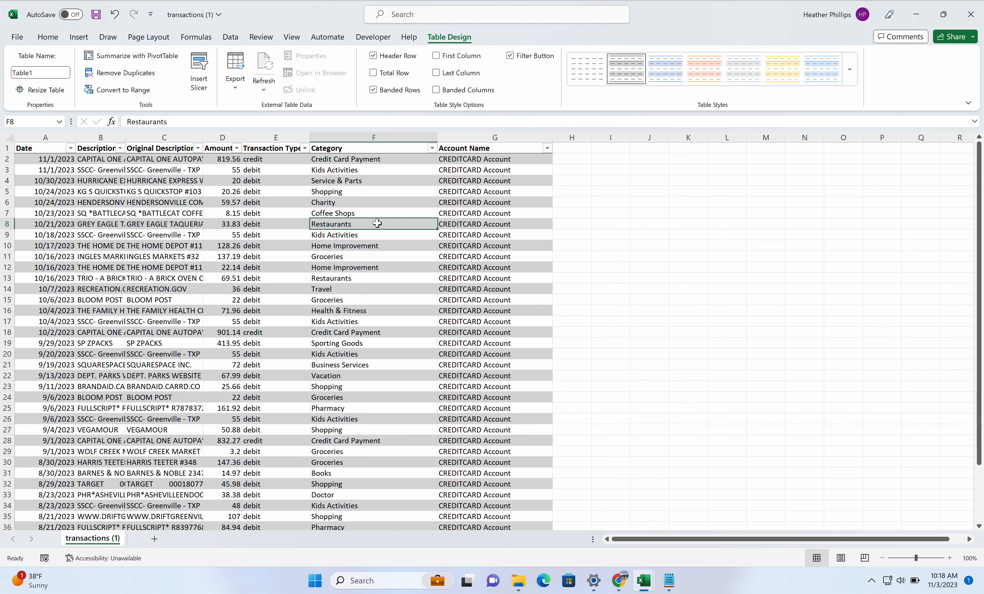
Add a table column headed "Corrected Amount" in H1, directly after Account Name
{"action": "left_click", "coordinate": [565, 150]}
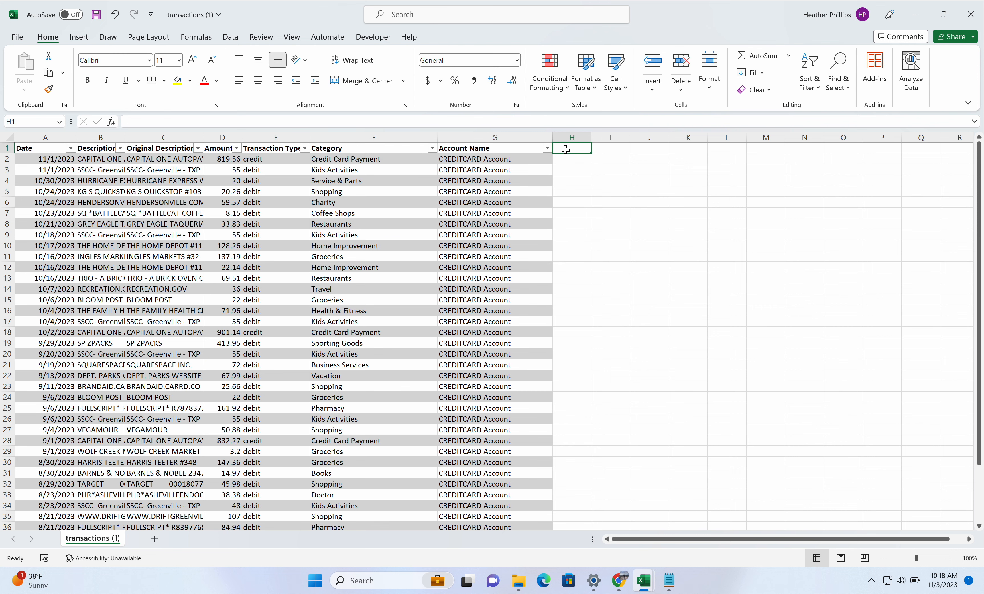
{"action": "type", "text": "Corrected Amount"}
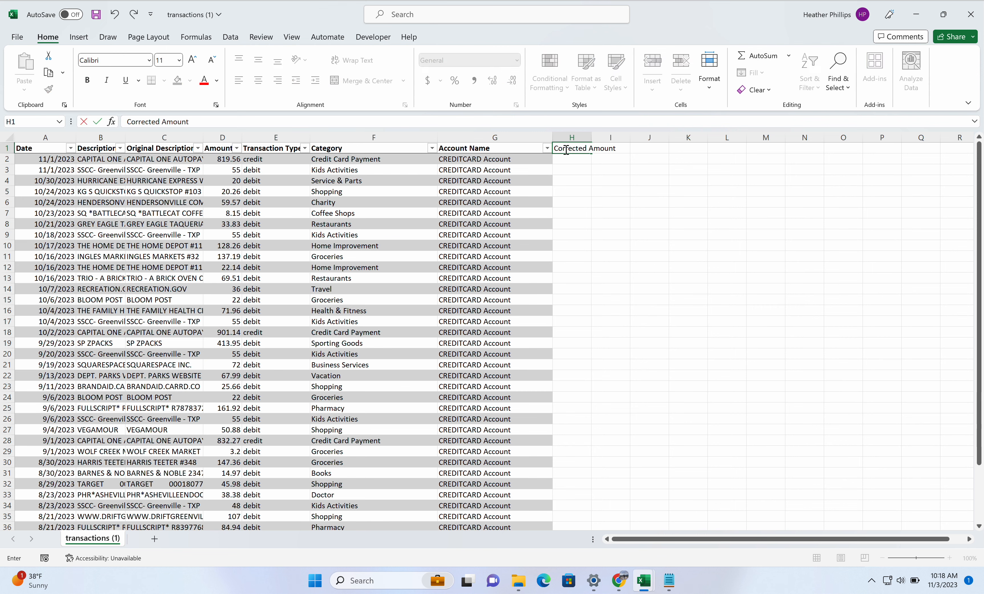
{"action": "key", "text": "Return"}
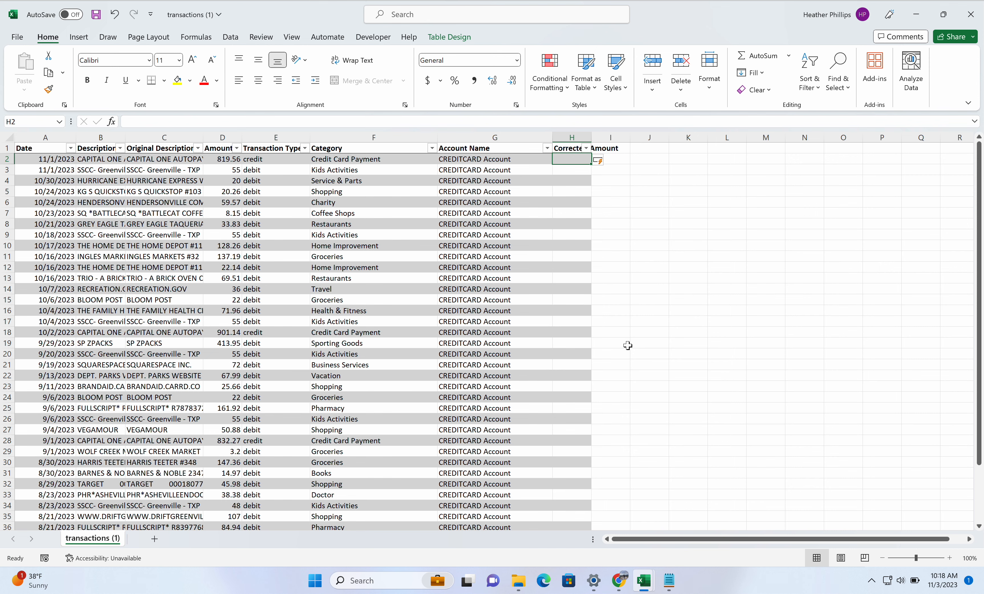
Copy the formula =IF(E2="debit",-D2,D2) from Notepad into H2 so it fills the Corrected Amount column
{"action": "left_click", "coordinate": [670, 580]}
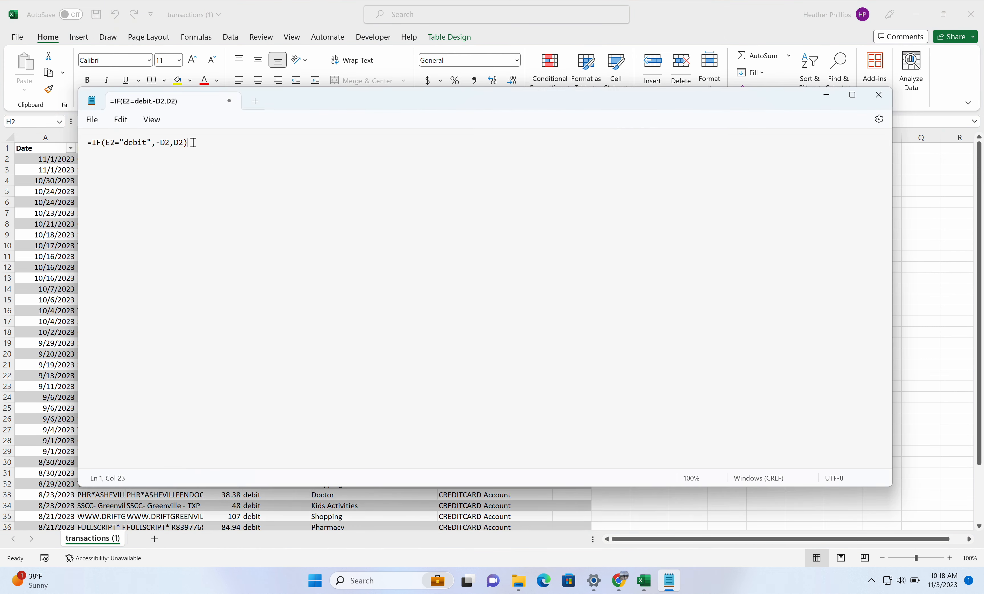
{"action": "left_click_drag", "start_coordinate": [193, 143], "coordinate": [81, 148]}
{"action": "key", "text": "ctrl+c"}
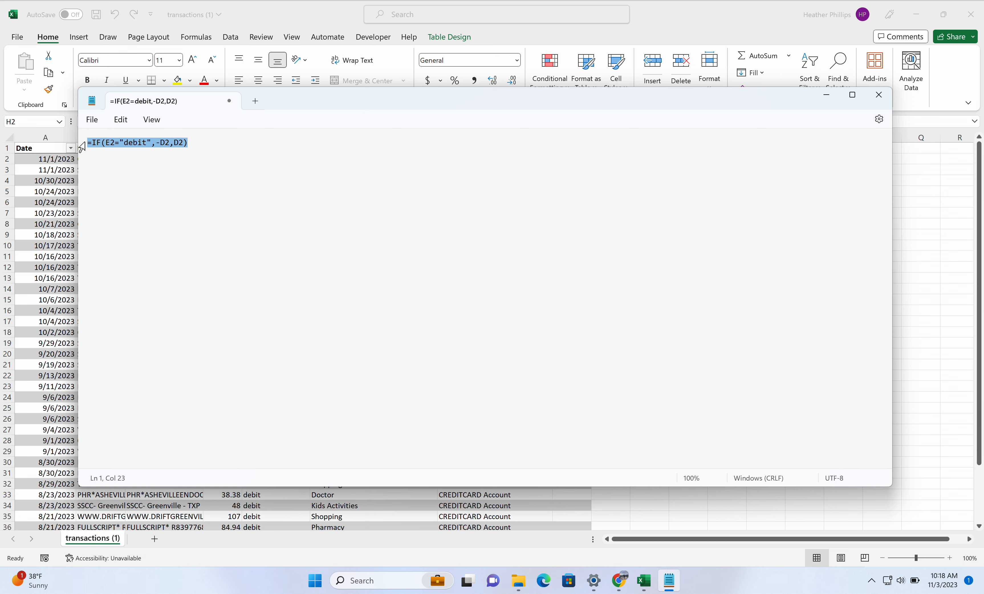
{"action": "left_click", "coordinate": [605, 500]}
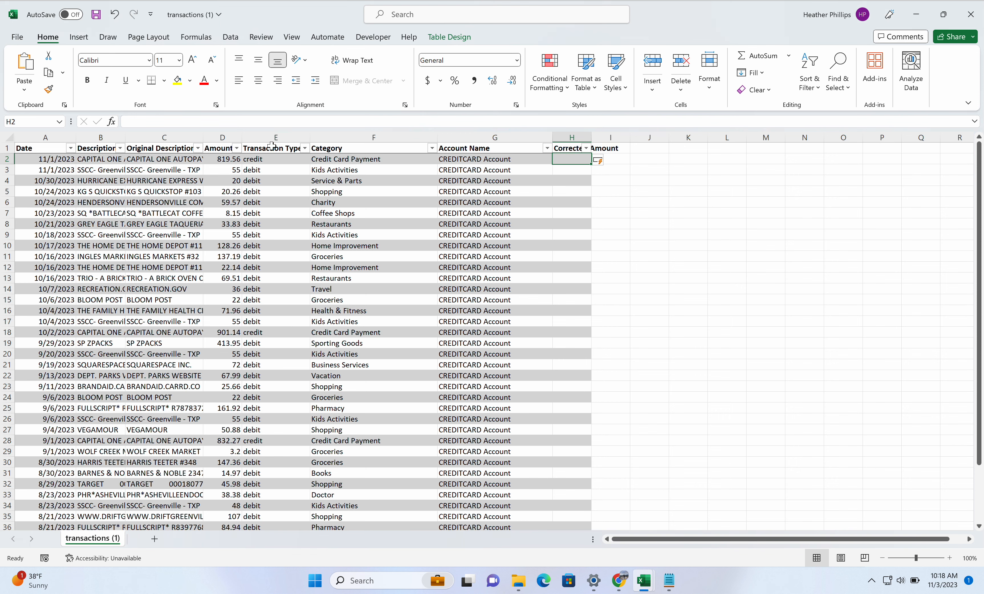
{"action": "left_click", "coordinate": [253, 171]}
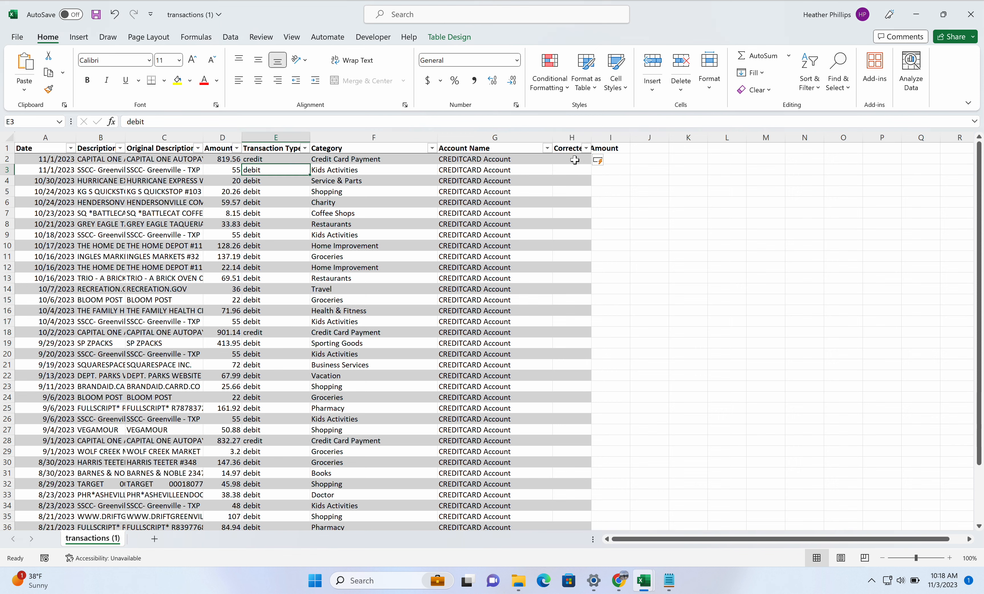
{"action": "left_click", "coordinate": [564, 160]}
{"action": "left_click", "coordinate": [343, 122]}
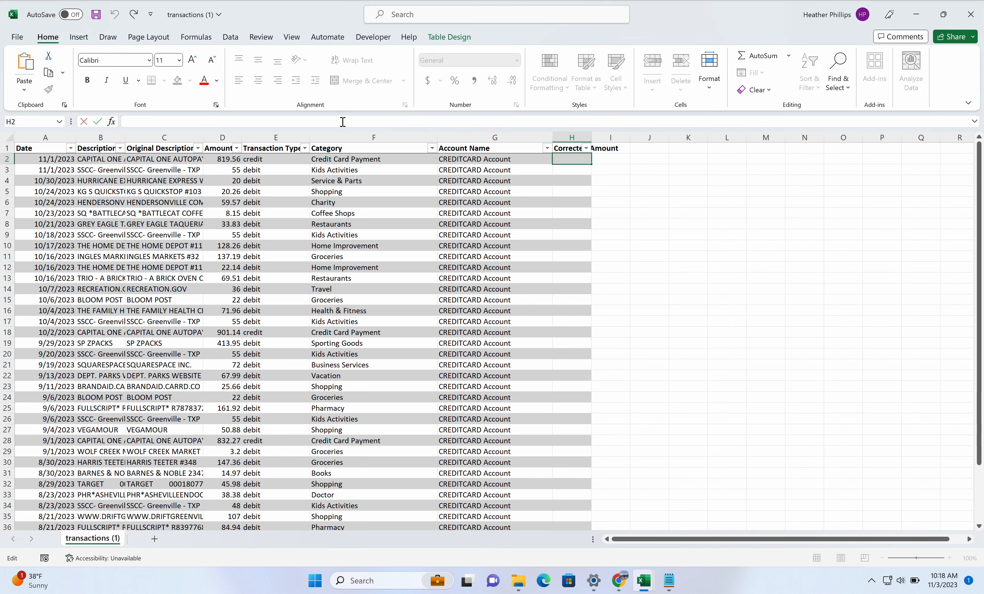
{"action": "key", "text": "ctrl+v"}
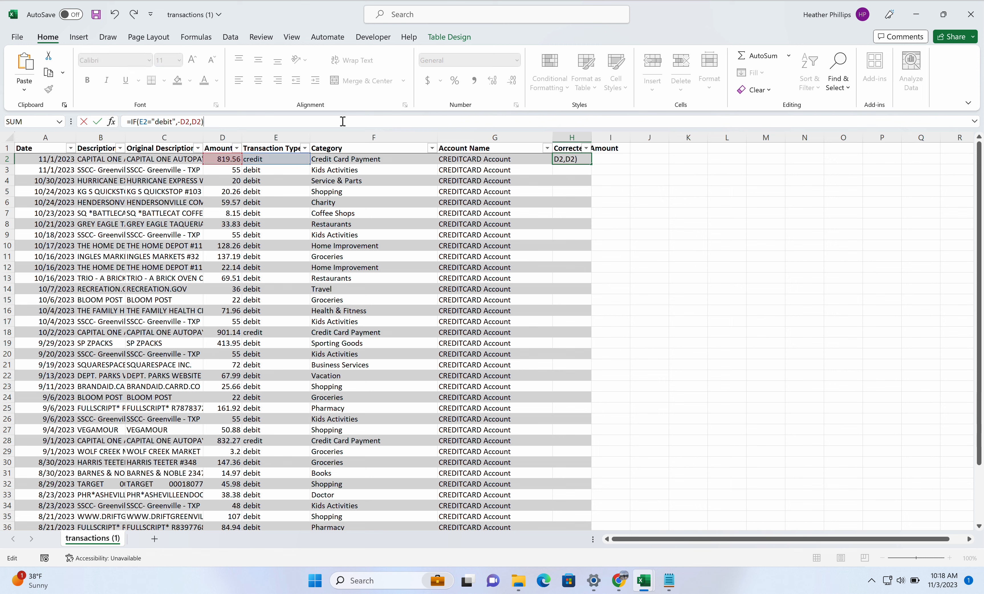
{"action": "key", "text": "Return"}
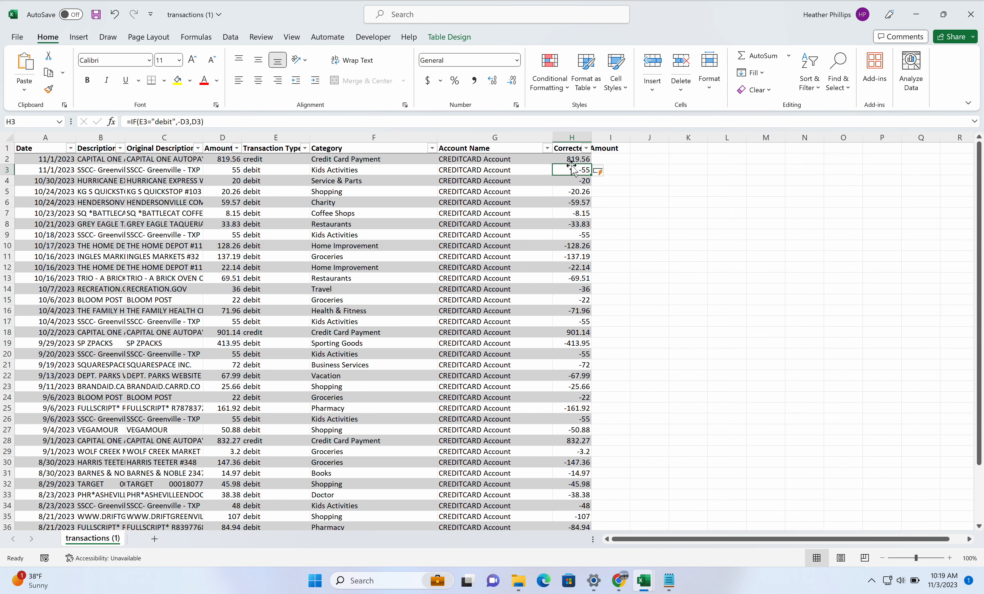
{"action": "scroll", "coordinate": [572, 341], "scroll_direction": "down", "scroll_amount": 10}
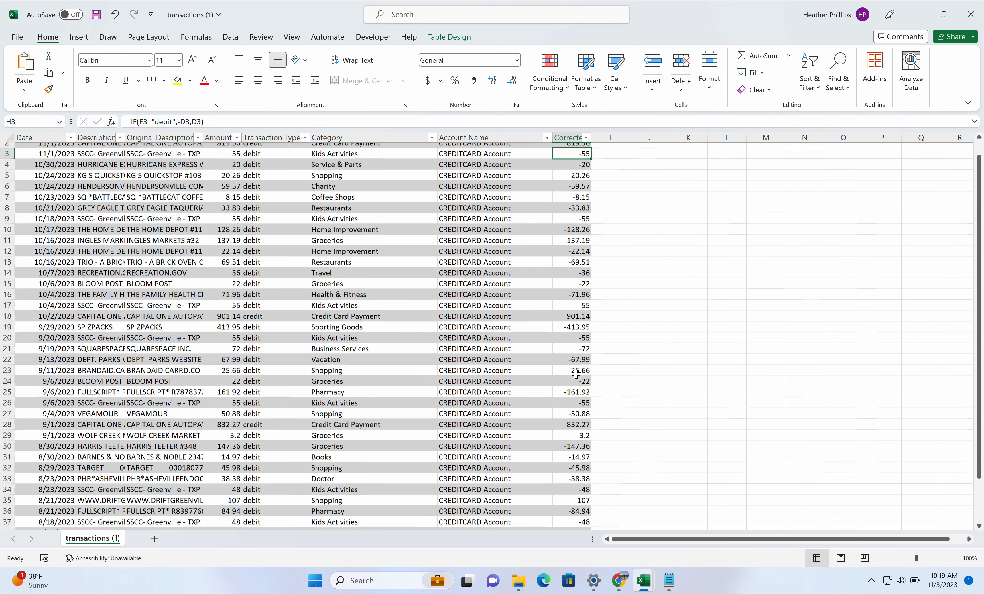
{"action": "scroll", "coordinate": [574, 360], "scroll_direction": "up", "scroll_amount": 10}
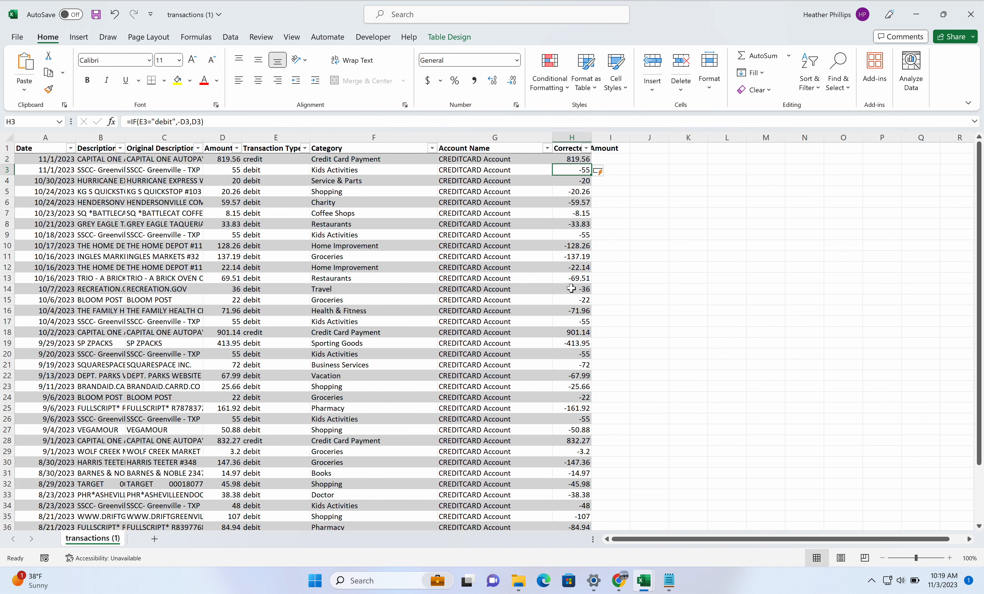
{"action": "key", "text": "ctrl+space"}
{"action": "key", "text": "ctrl+c"}
{"action": "left_click", "coordinate": [606, 160]}
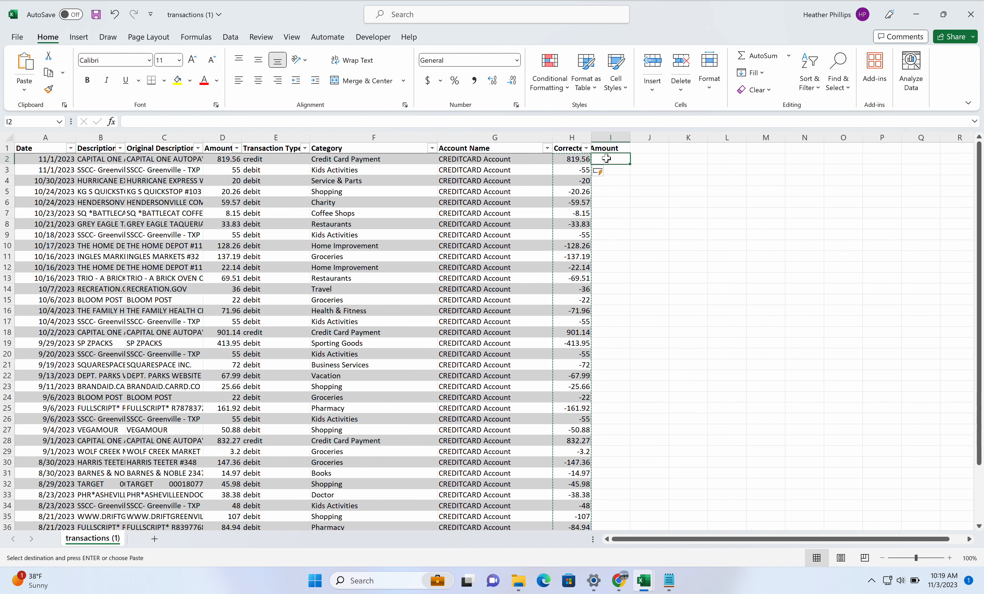
Add a table column headed "Final Amount" in I1
{"action": "left_click", "coordinate": [605, 147]}
{"action": "type", "text": "Co"}
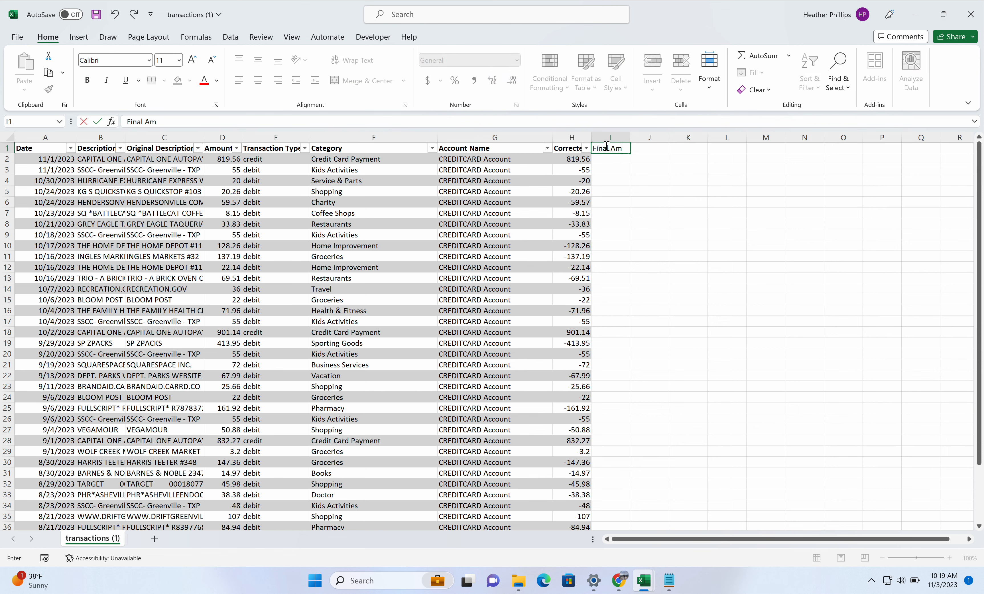
{"action": "key", "text": "Return"}
Copy the Corrected Amount cells H2:H42 and paste them as values only into the Final Amount column, starting at I2
{"action": "left_click", "coordinate": [582, 159]}
{"action": "scroll", "coordinate": [580, 223], "scroll_direction": "down", "scroll_amount": 10}
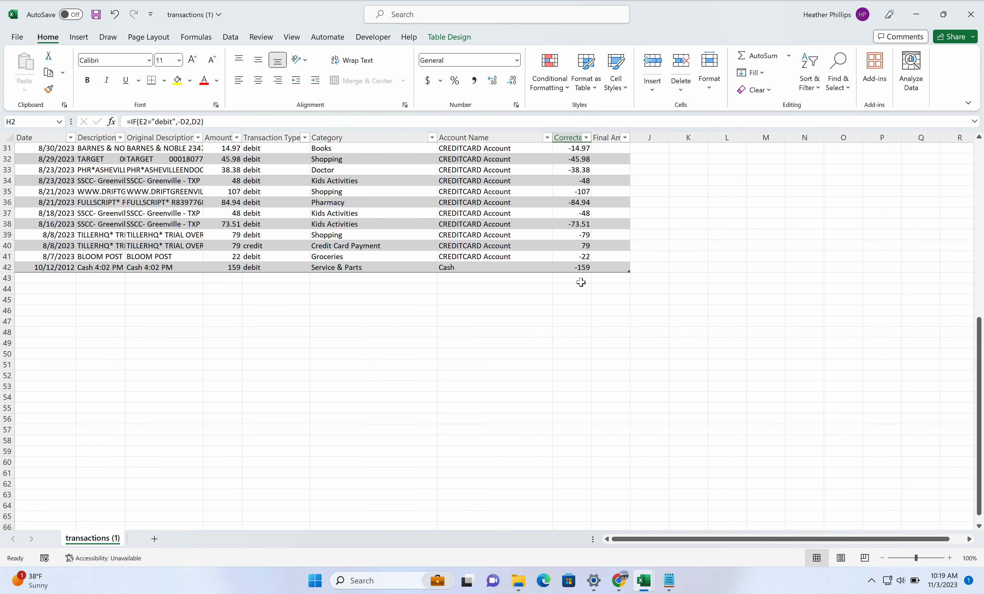
{"action": "left_click", "coordinate": [580, 269], "text": "shift"}
{"action": "right_click", "coordinate": [580, 269]}
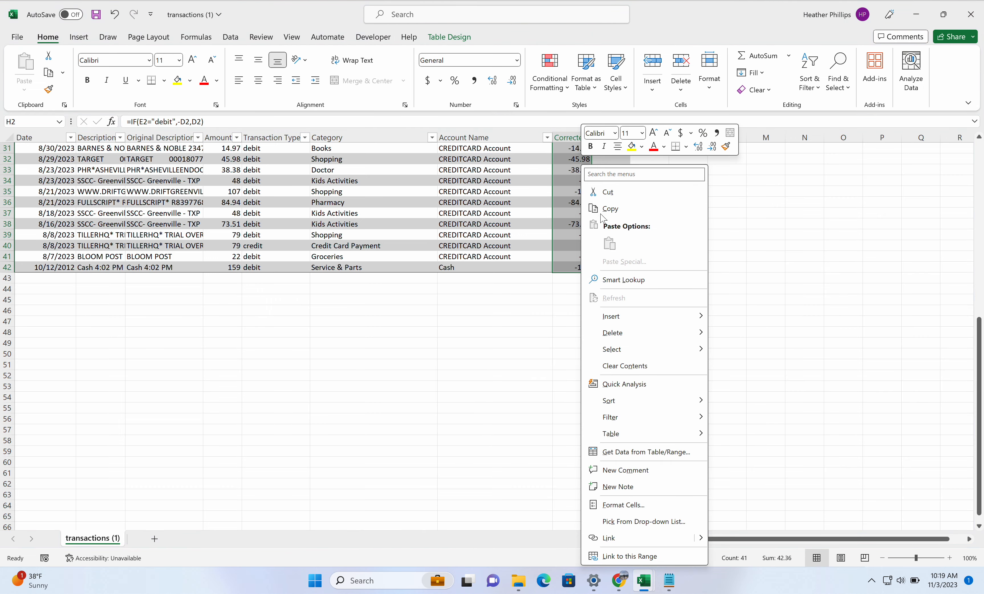
{"action": "left_click", "coordinate": [611, 209]}
{"action": "scroll", "coordinate": [610, 209], "scroll_direction": "up", "scroll_amount": 5}
{"action": "scroll", "coordinate": [610, 210], "scroll_direction": "up", "scroll_amount": 5}
{"action": "right_click", "coordinate": [612, 159]}
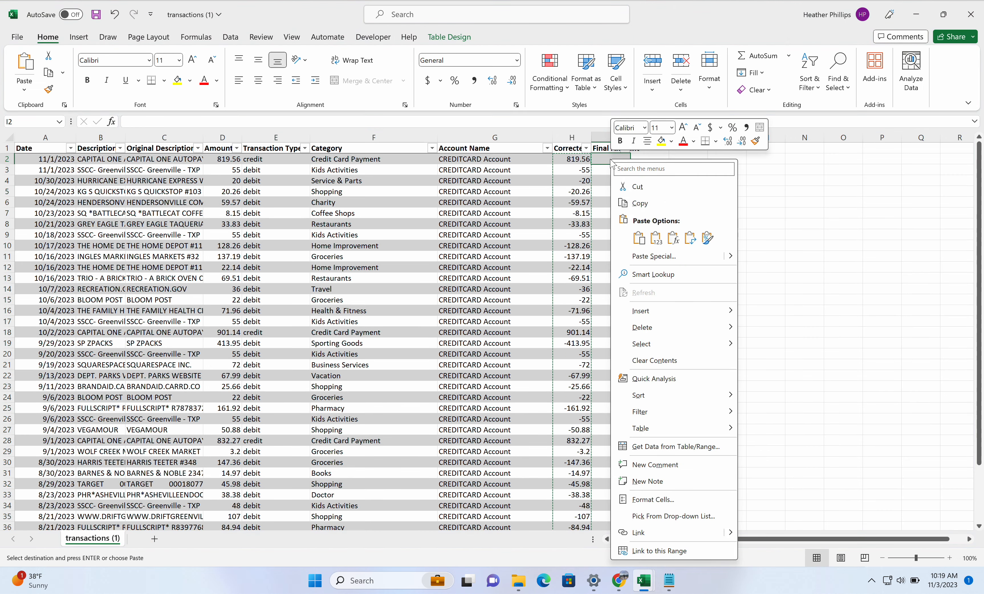
{"action": "mouse_move", "coordinate": [730, 256]}
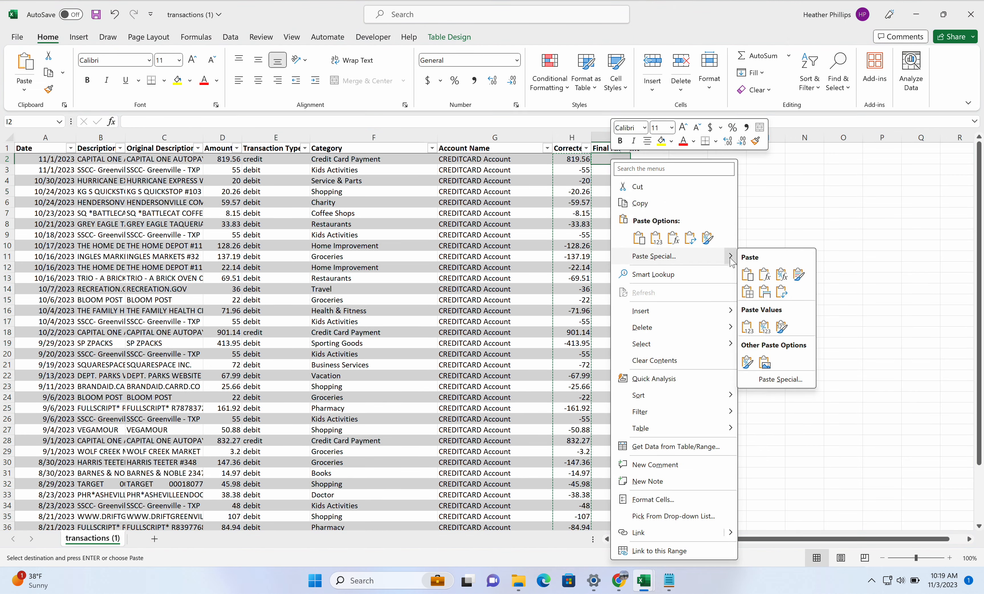
{"action": "left_click", "coordinate": [747, 326]}
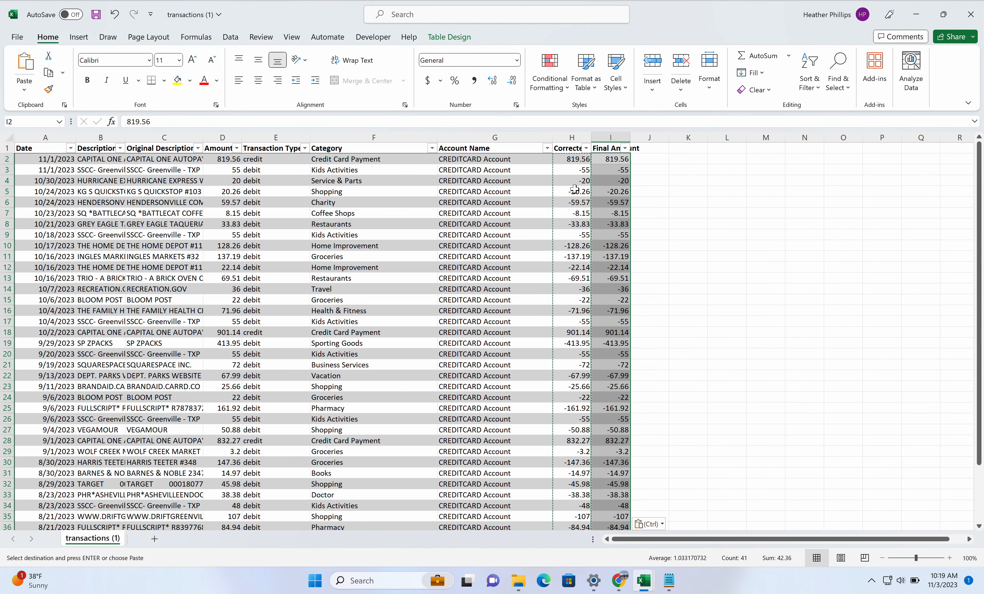
Delete the Corrected Amount column, keeping the pasted Final Amount values
{"action": "left_click", "coordinate": [575, 172]}
{"action": "left_click", "coordinate": [572, 137]}
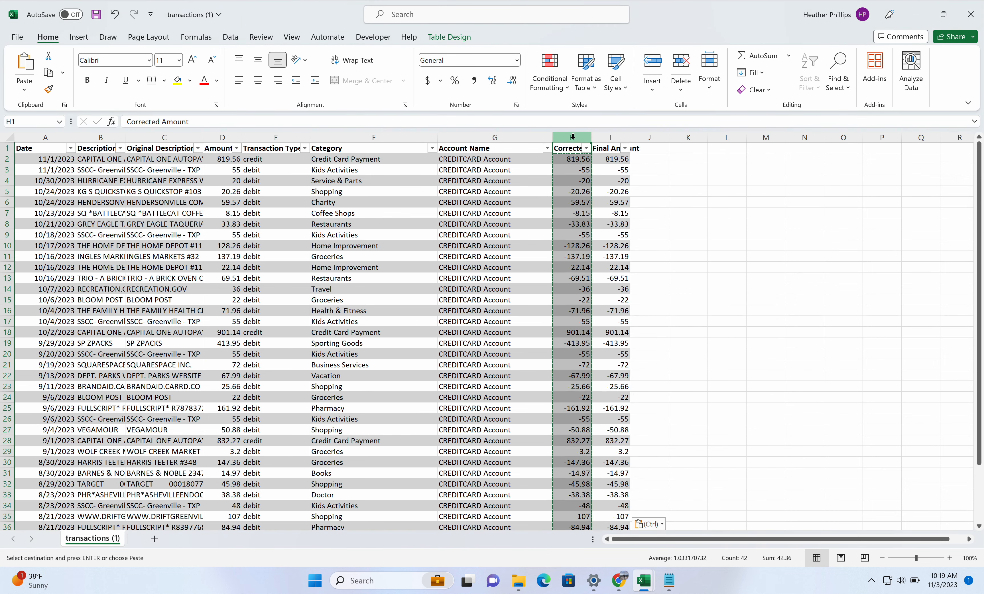
{"action": "right_click", "coordinate": [573, 137]}
{"action": "left_click", "coordinate": [606, 271]}
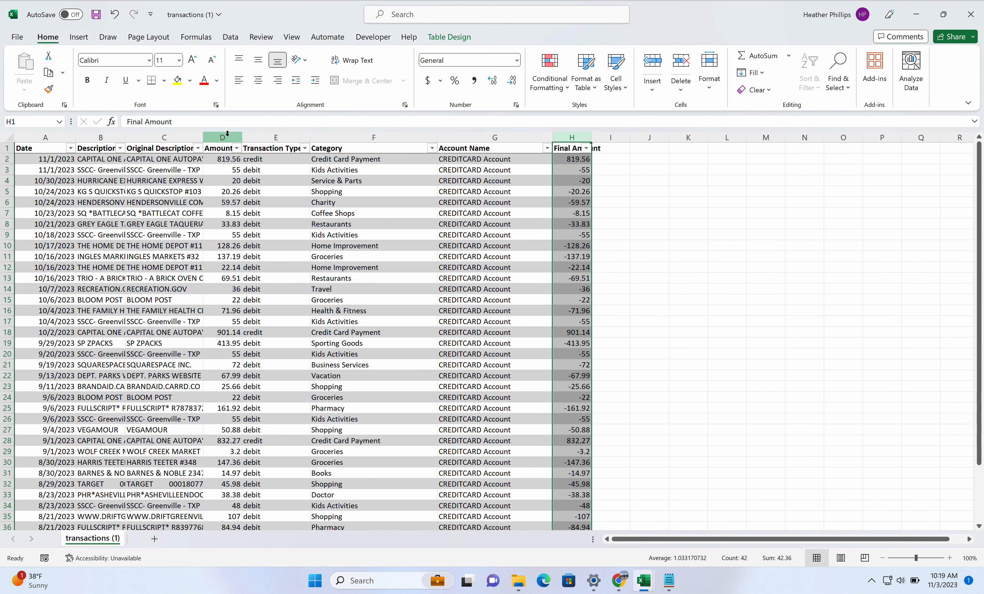
Delete the original Amount and Transaction Type columns from the exported transactions table
{"action": "left_click", "coordinate": [223, 137]}
{"action": "left_click", "coordinate": [265, 136], "text": "shift"}
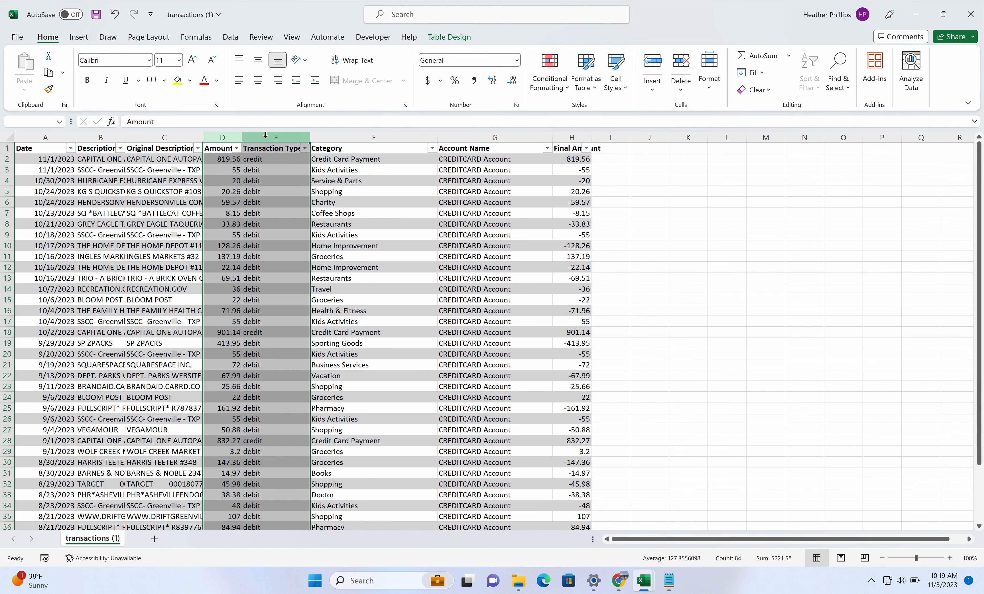
{"action": "right_click", "coordinate": [255, 137]}
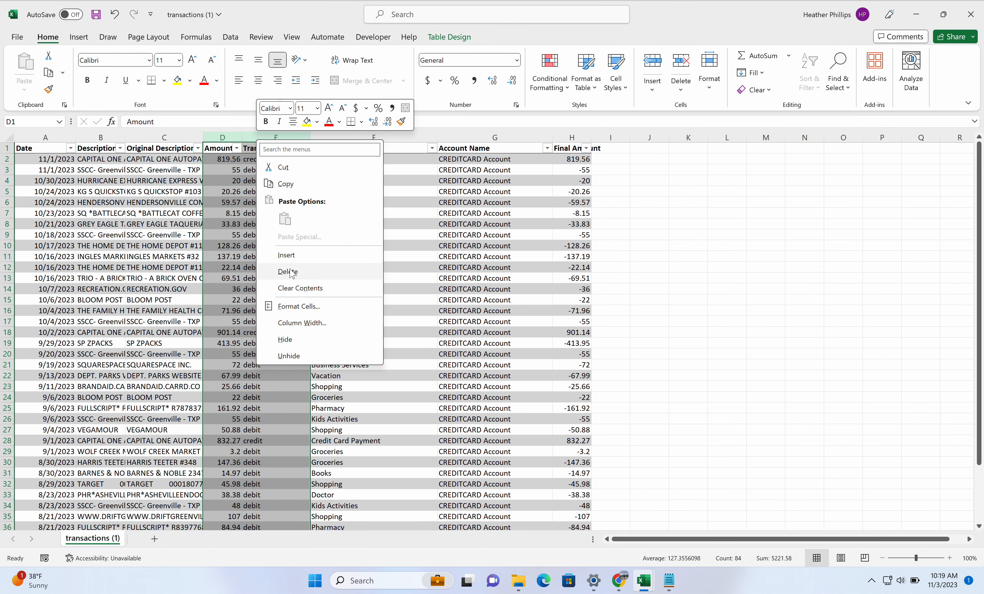
{"action": "left_click", "coordinate": [288, 272]}
{"action": "left_click", "coordinate": [461, 171]}
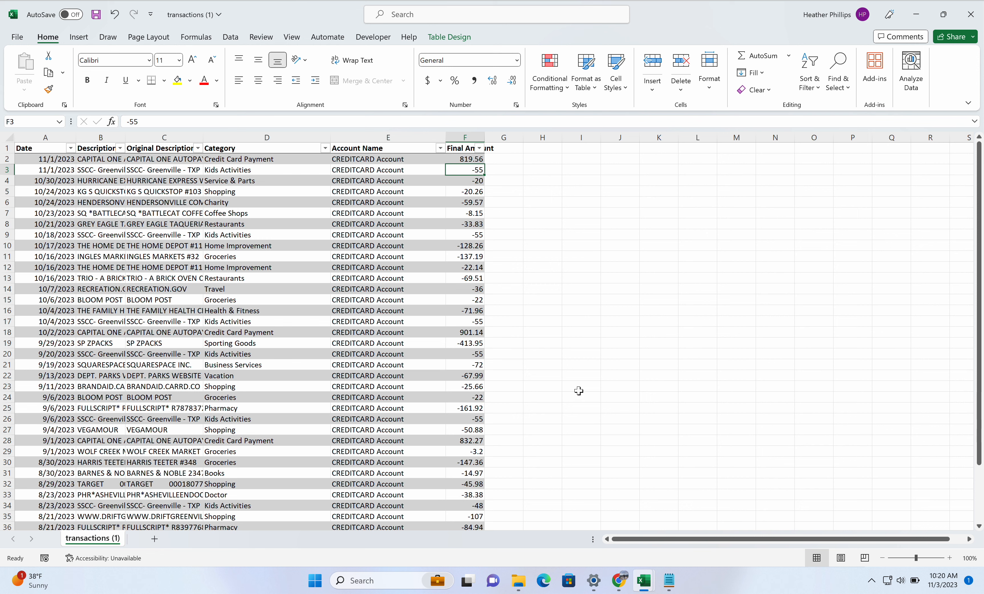
Switch to the Tiller-Foundation-Template (2) workbook and examine the column layout of its Transactions sheet
{"action": "mouse_move", "coordinate": [647, 579]}
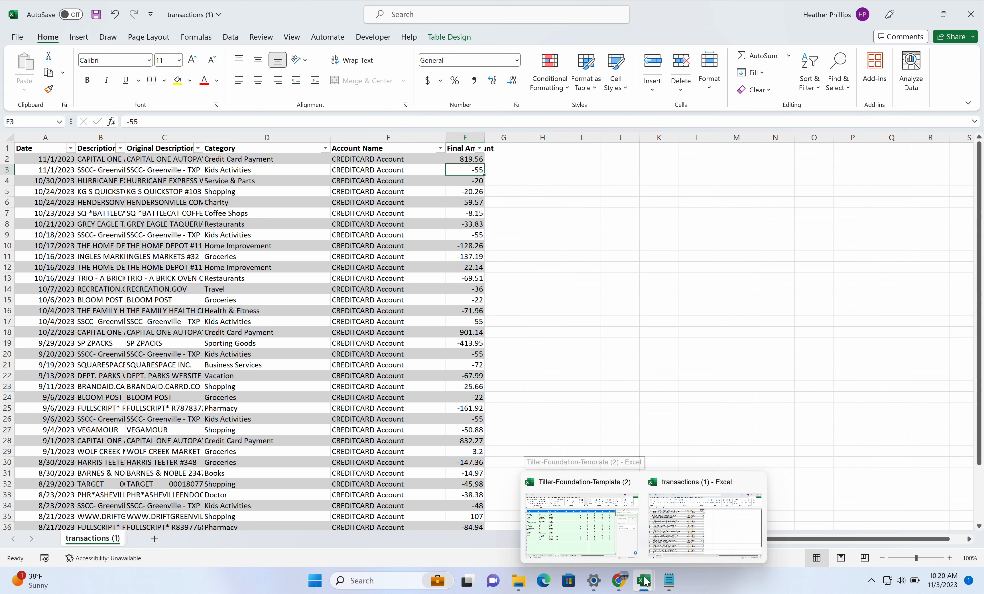
{"action": "left_click", "coordinate": [593, 529]}
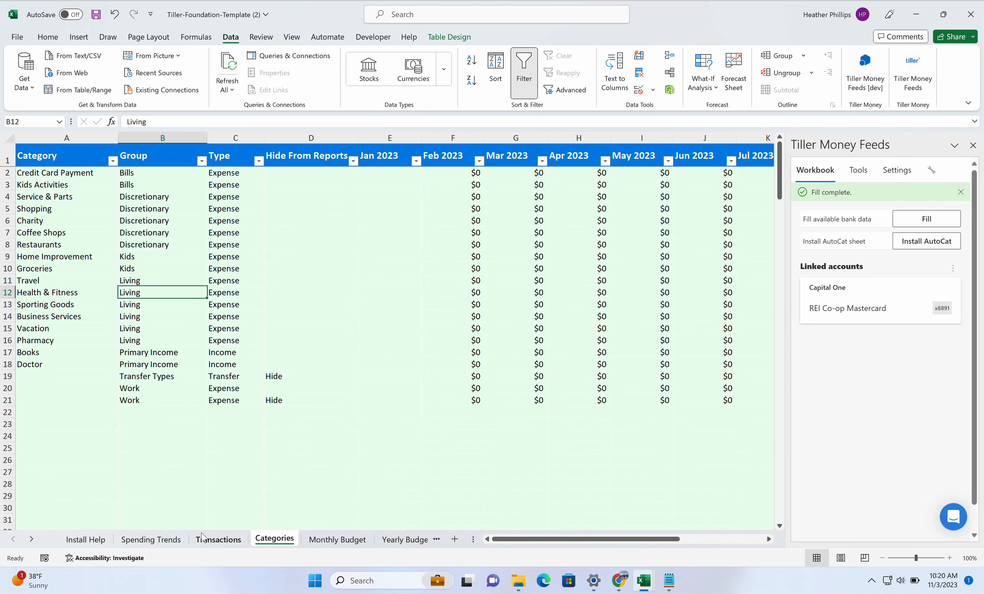
{"action": "left_click", "coordinate": [216, 539]}
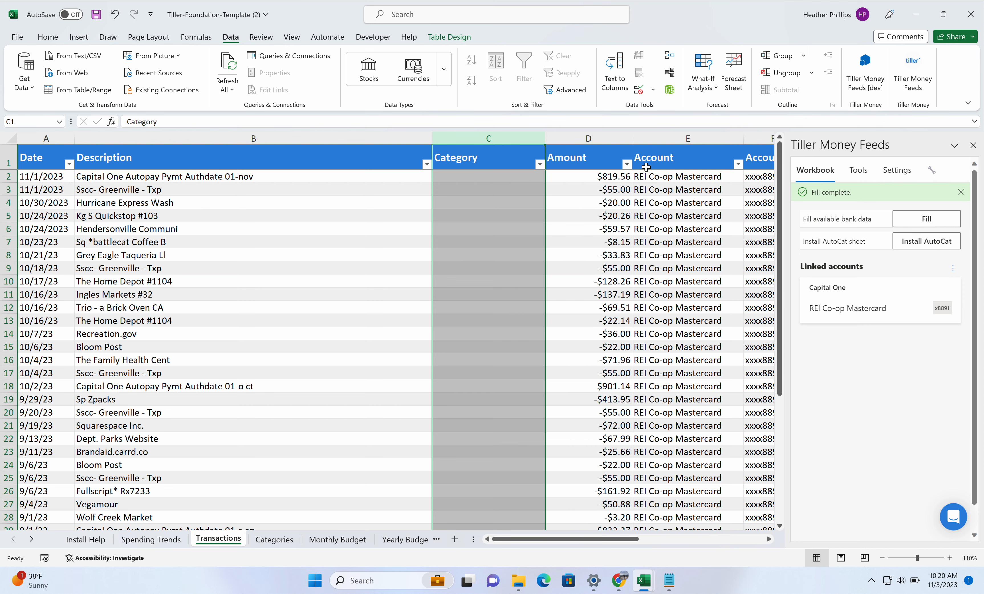
{"action": "mouse_move", "coordinate": [644, 580]}
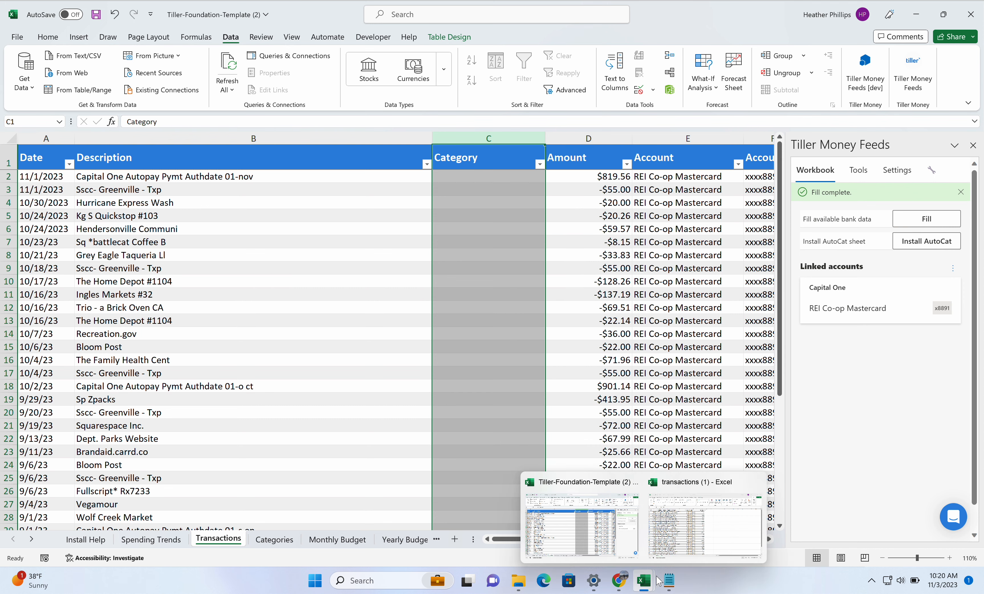
Switch to the transactions (1) workbook, move the Category column directly after Description, and widen the Description column
{"action": "left_click", "coordinate": [675, 546]}
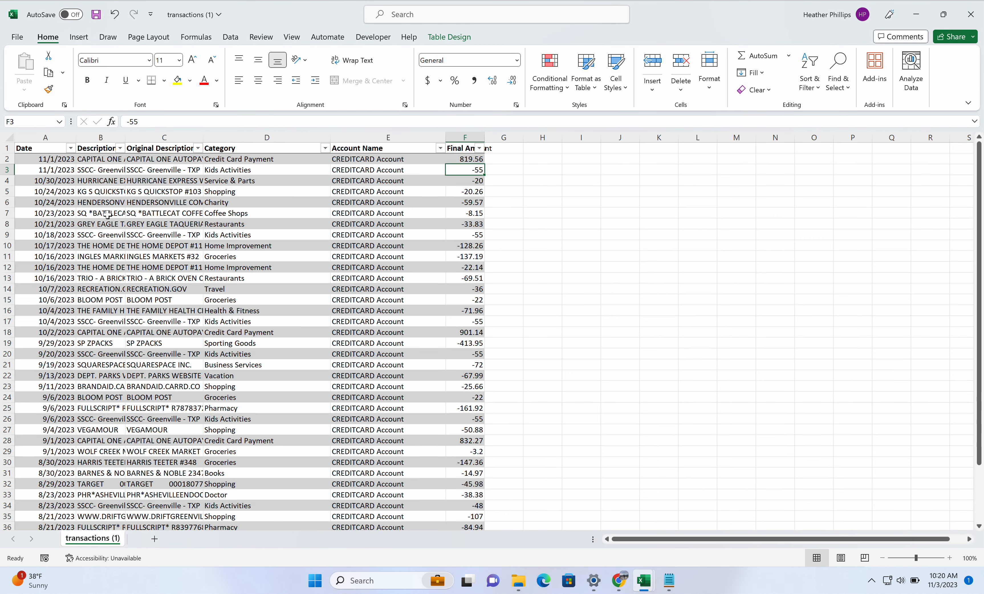
{"action": "left_click", "coordinate": [50, 134]}
{"action": "left_click", "coordinate": [99, 136]}
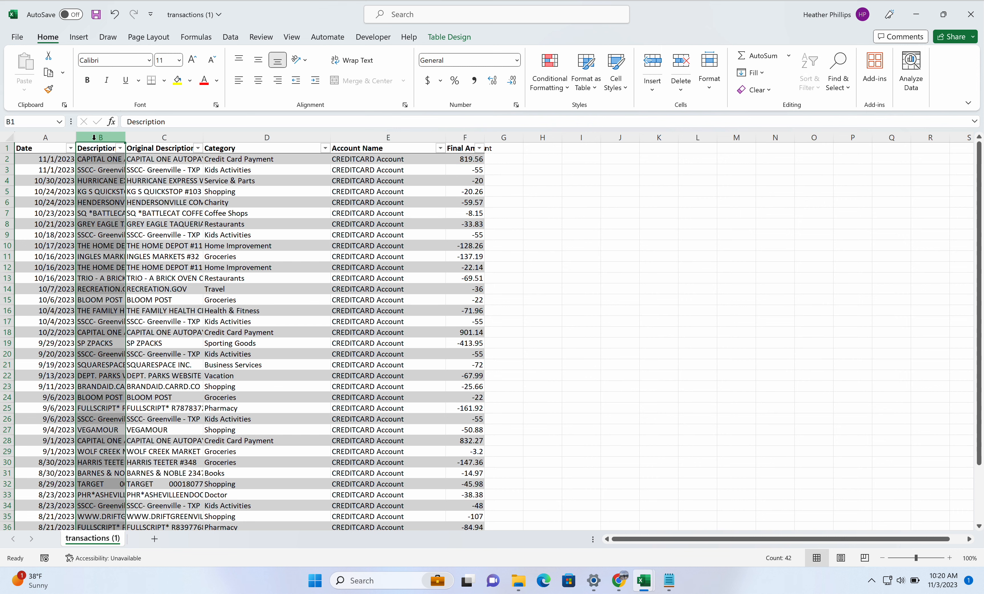
{"action": "left_click", "coordinate": [262, 137]}
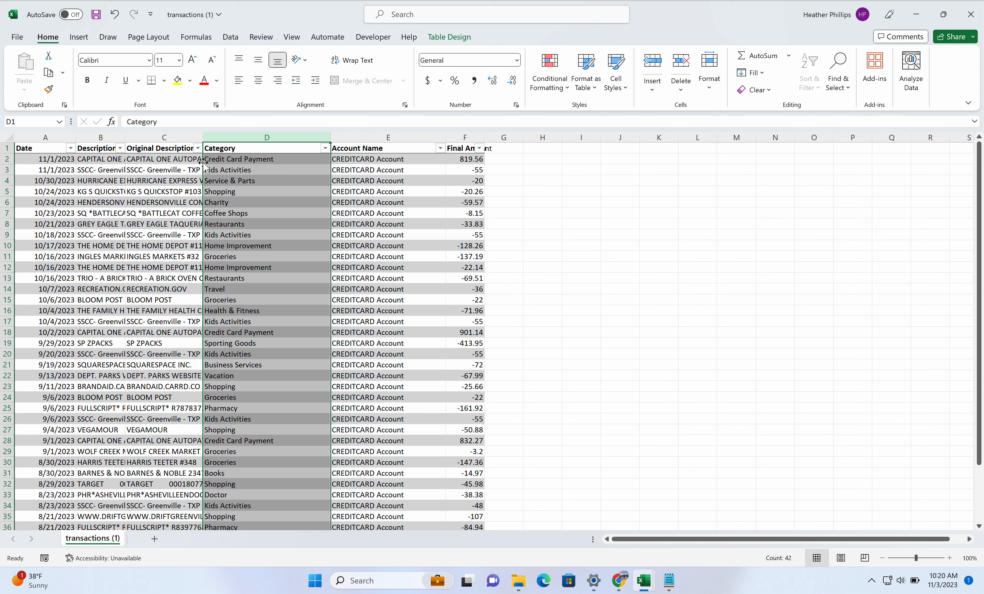
{"action": "left_click_drag", "start_coordinate": [203, 161], "coordinate": [131, 165]}
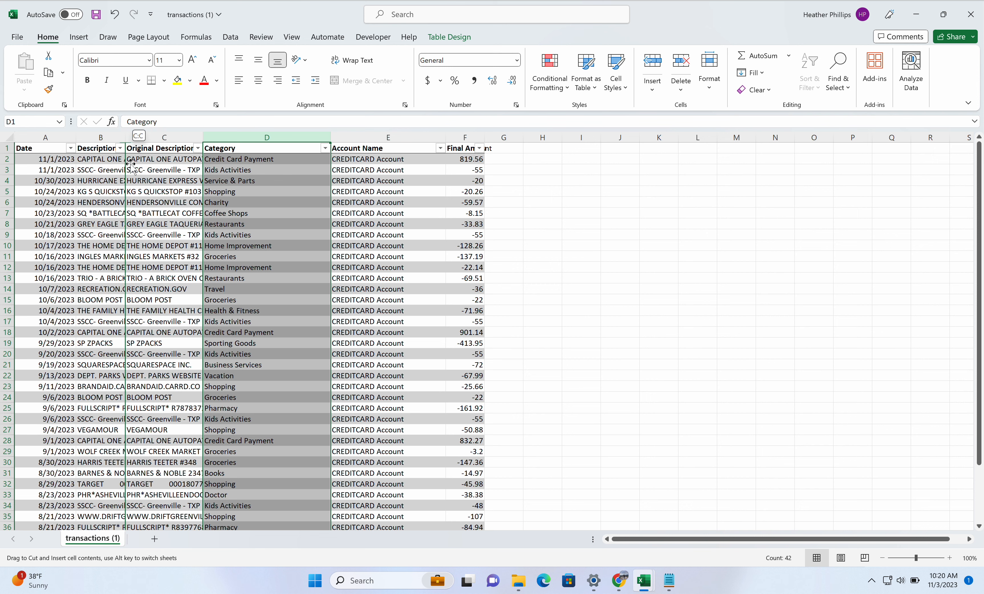
{"action": "left_click_drag", "start_coordinate": [131, 164], "coordinate": [205, 138]}
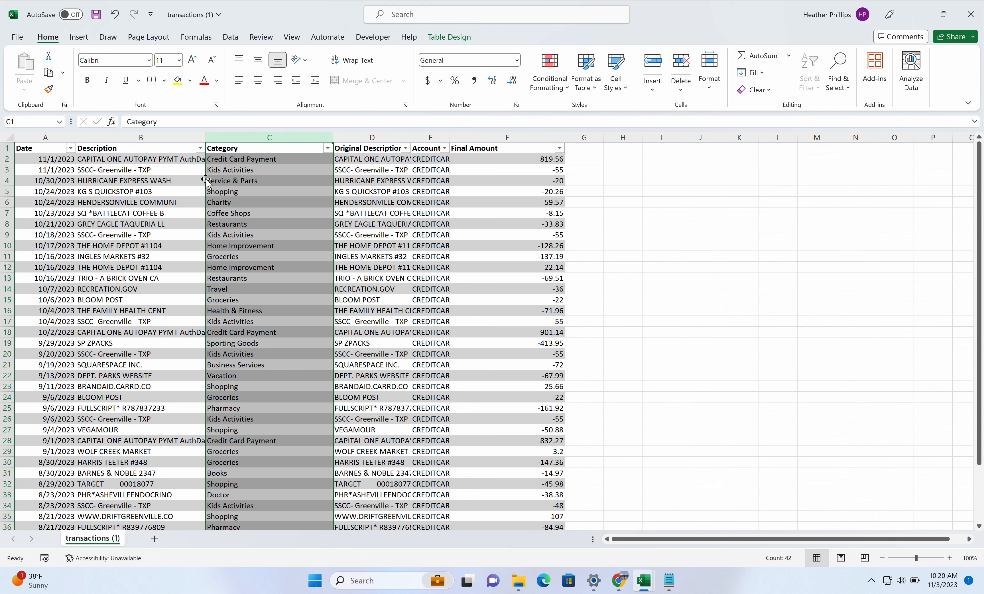
{"action": "mouse_move", "coordinate": [206, 180]}
{"action": "left_mouse_down"}
{"action": "mouse_move", "coordinate": [84, 186]}
{"action": "mouse_move", "coordinate": [208, 185]}
{"action": "left_mouse_up"}
Delete the Original Description column from the exported transactions table
{"action": "left_click", "coordinate": [386, 160]}
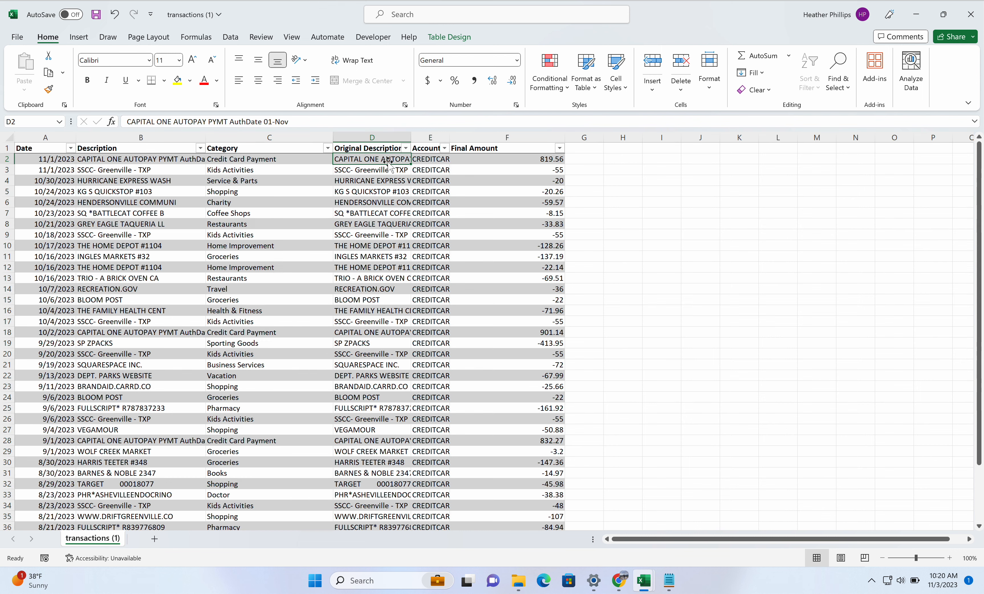
{"action": "left_click", "coordinate": [376, 138]}
{"action": "right_click", "coordinate": [376, 137]}
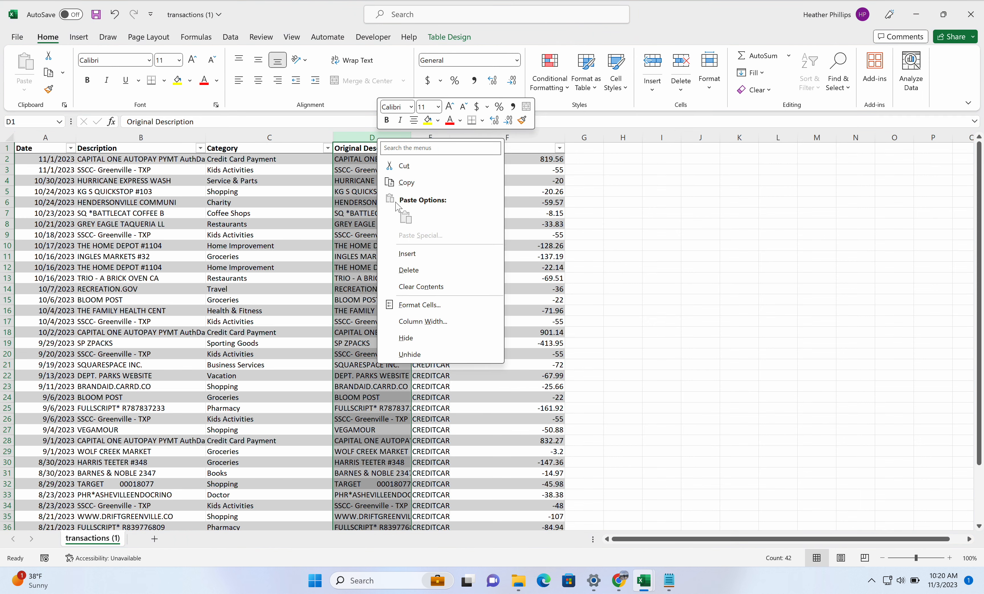
{"action": "left_click", "coordinate": [408, 270]}
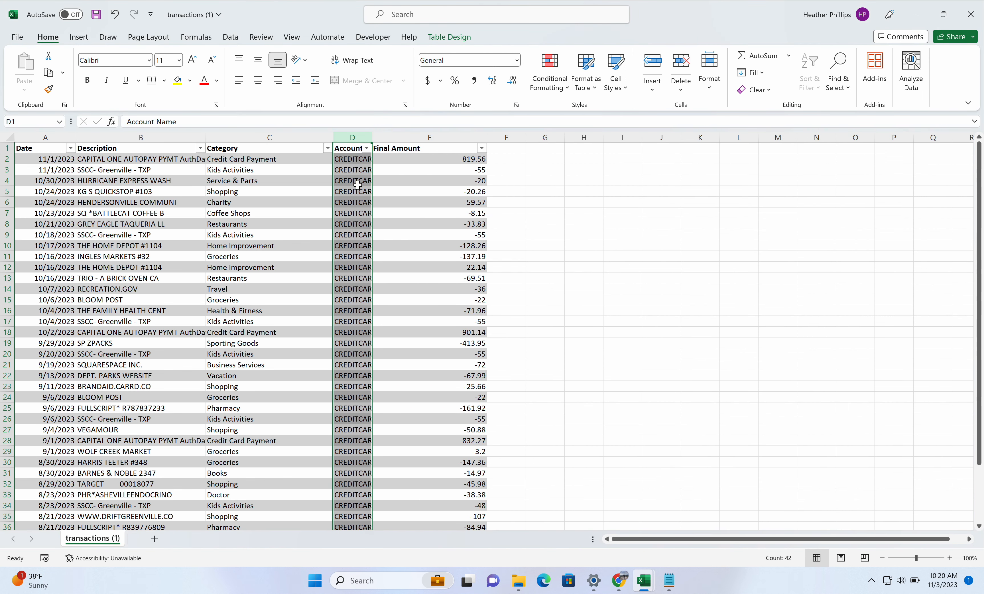
Move the Final Amount column ahead of Account Name and widen the Account Name column to fit its text
{"action": "left_click", "coordinate": [402, 136]}
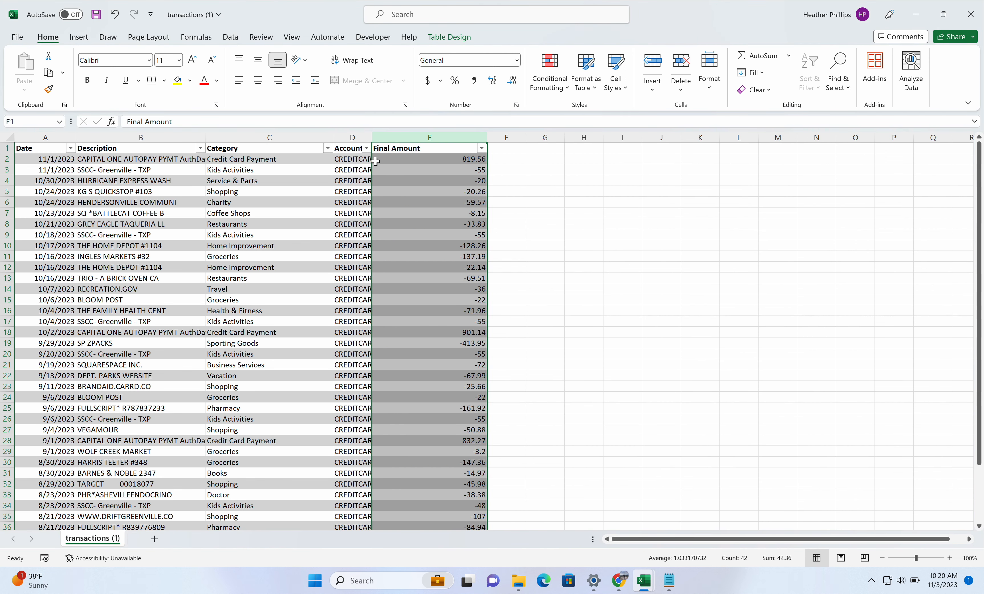
{"action": "left_click_drag", "start_coordinate": [372, 162], "coordinate": [335, 165]}
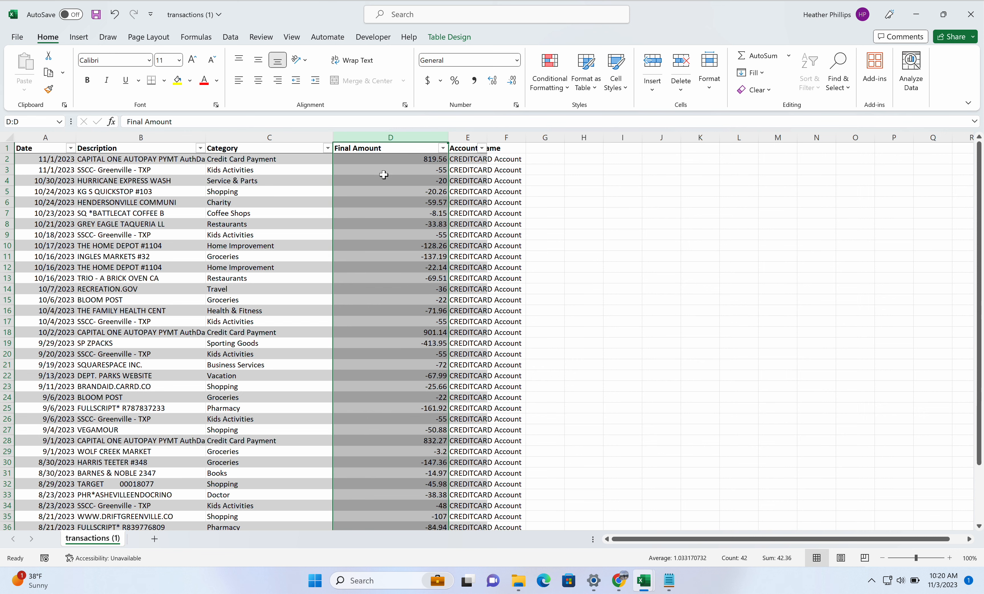
{"action": "left_click", "coordinate": [382, 170]}
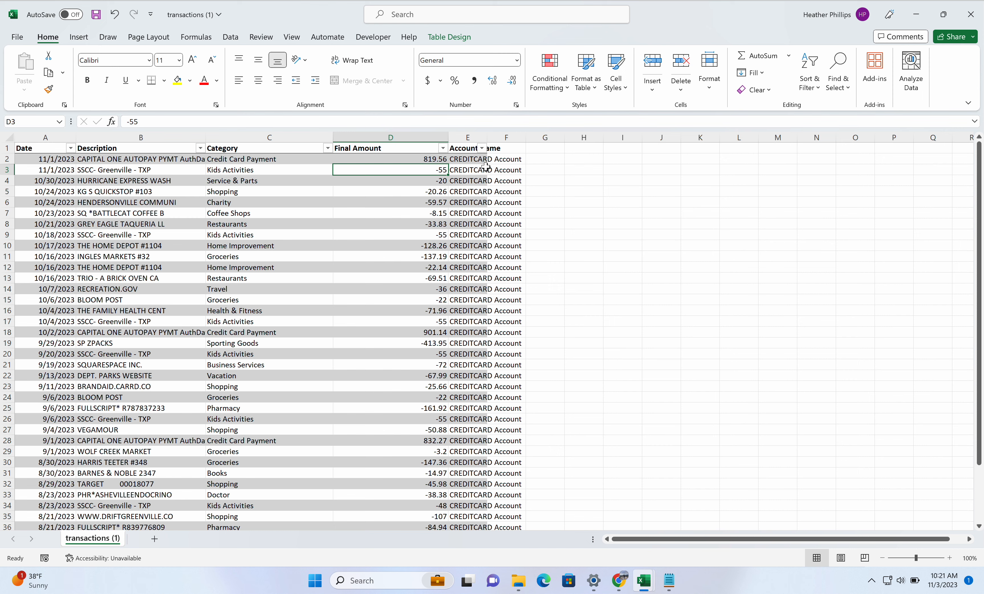
{"action": "left_click_drag", "start_coordinate": [487, 137], "coordinate": [548, 138]}
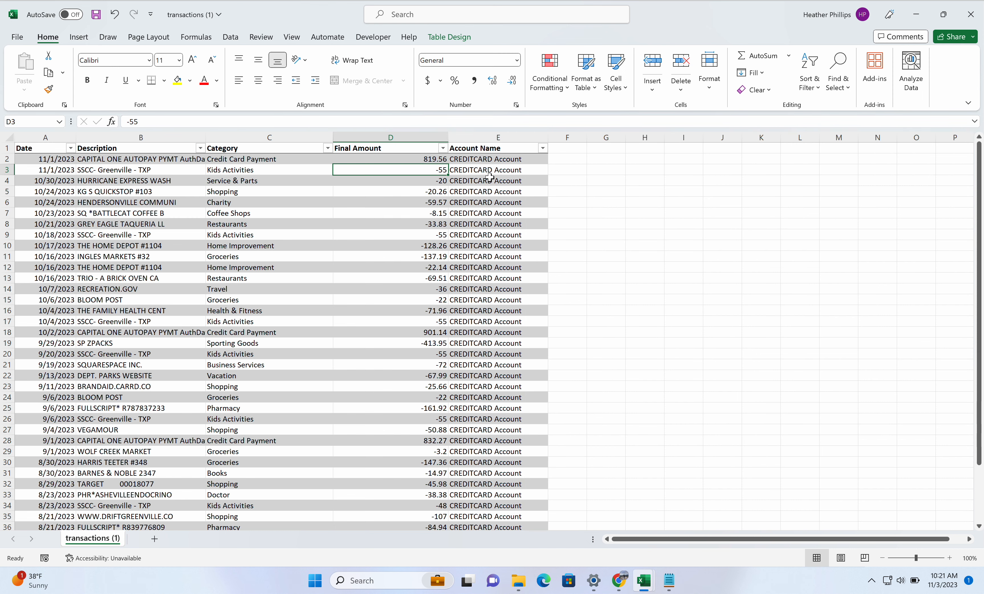
{"action": "key", "text": "ctrl+a"}
{"action": "left_click", "coordinate": [95, 226]}
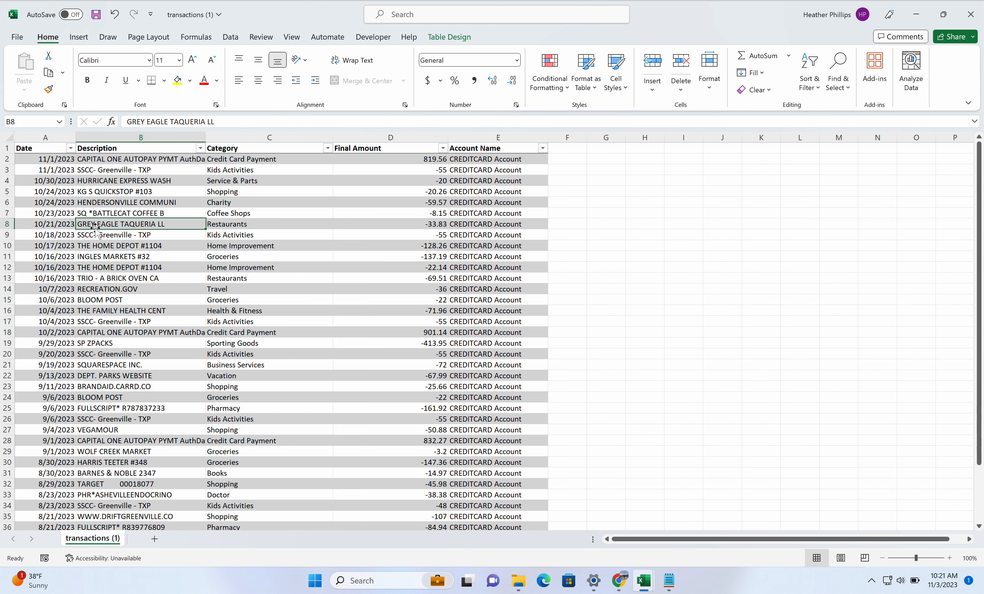
Switch to the Tiller-Foundation-Template (2) workbook and close the Tiller Money Feeds pane
{"action": "mouse_move", "coordinate": [644, 581]}
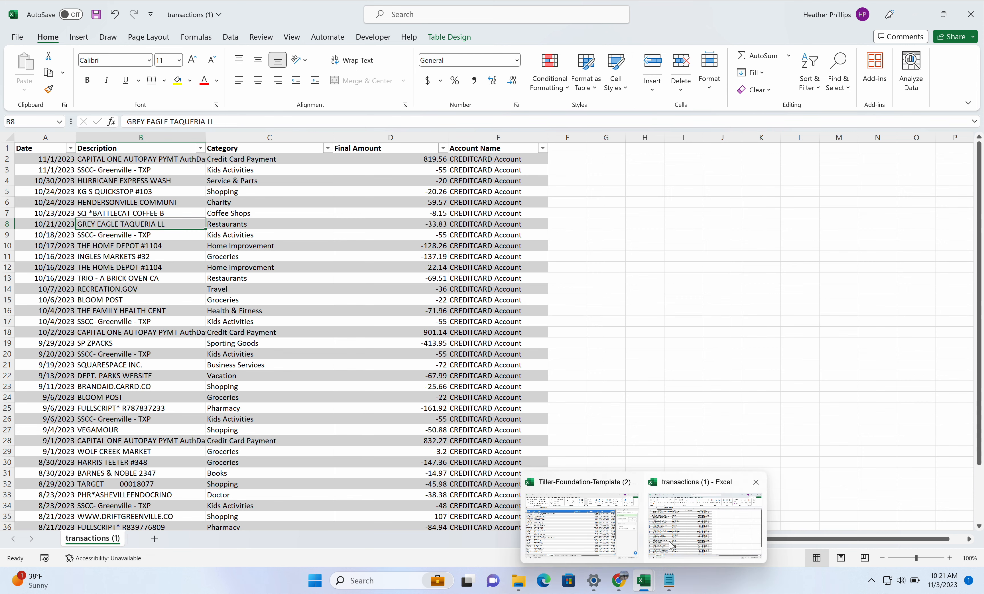
{"action": "left_click", "coordinate": [584, 534]}
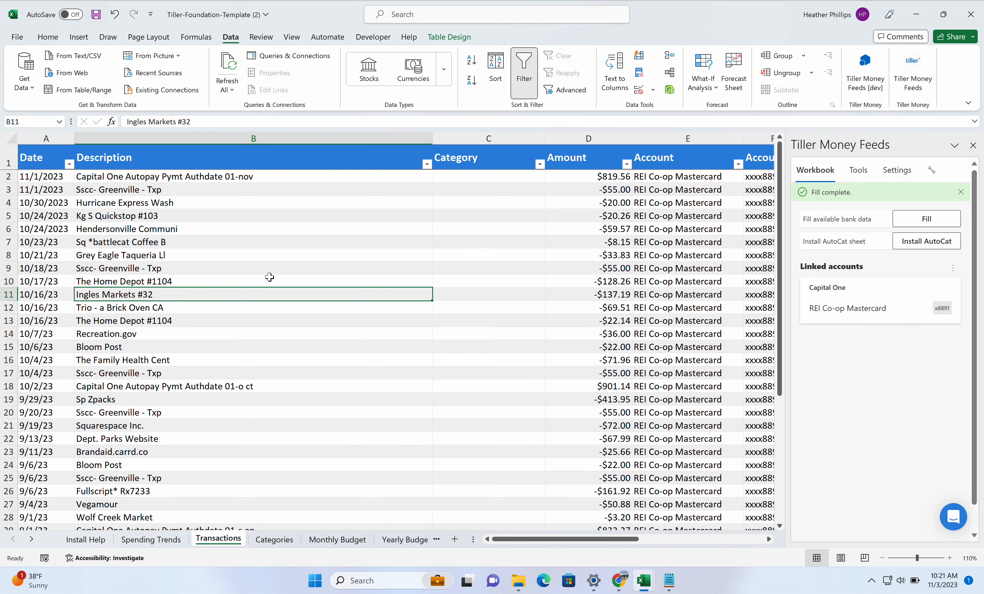
{"action": "left_click", "coordinate": [973, 145]}
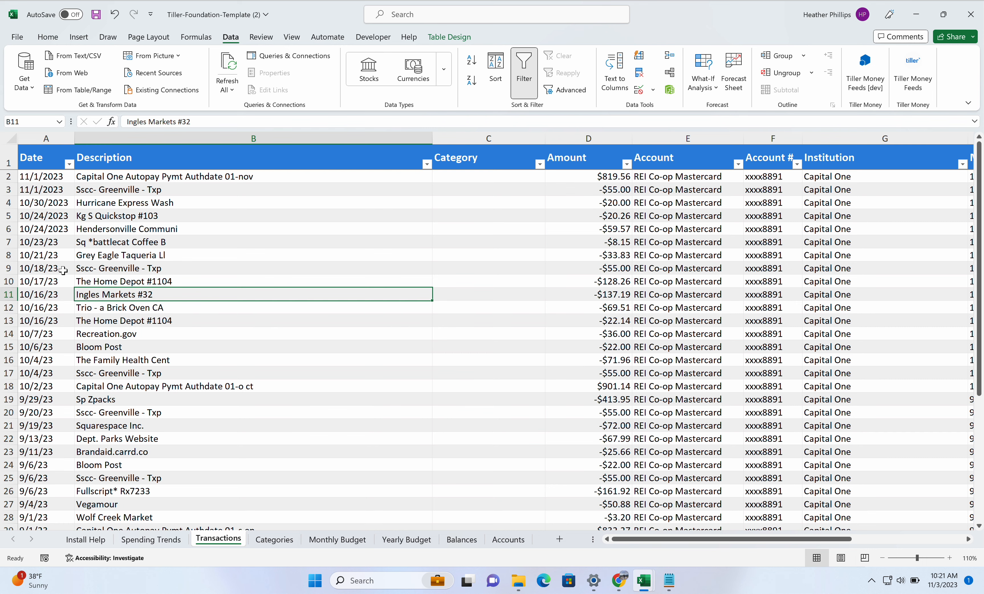
Clear the contents of transaction rows 2 to 42 on the Transactions sheet and select cell A2
{"action": "scroll", "coordinate": [62, 273], "scroll_direction": "down", "scroll_amount": 20}
{"action": "scroll", "coordinate": [61, 273], "scroll_direction": "up", "scroll_amount": 20}
{"action": "left_click", "coordinate": [9, 176]}
{"action": "scroll", "coordinate": [25, 283], "scroll_direction": "down", "scroll_amount": 11}
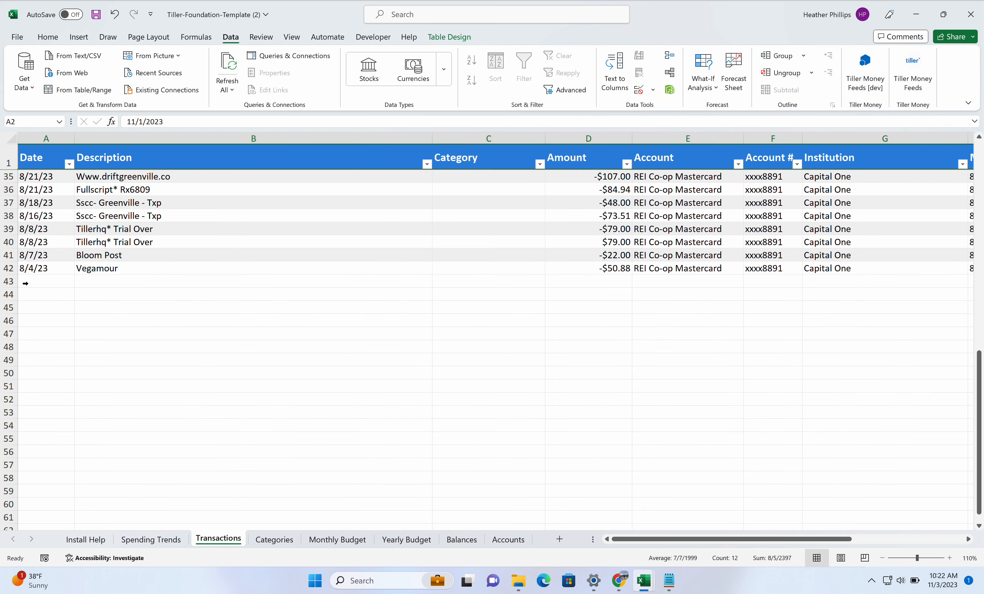
{"action": "left_click", "coordinate": [8, 268], "text": "shift"}
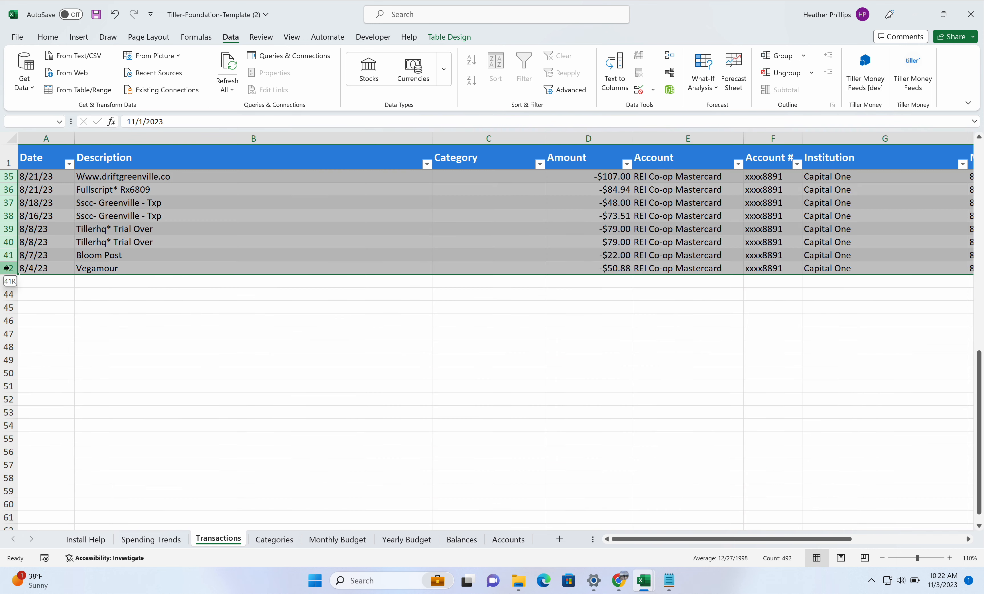
{"action": "key", "text": "Delete"}
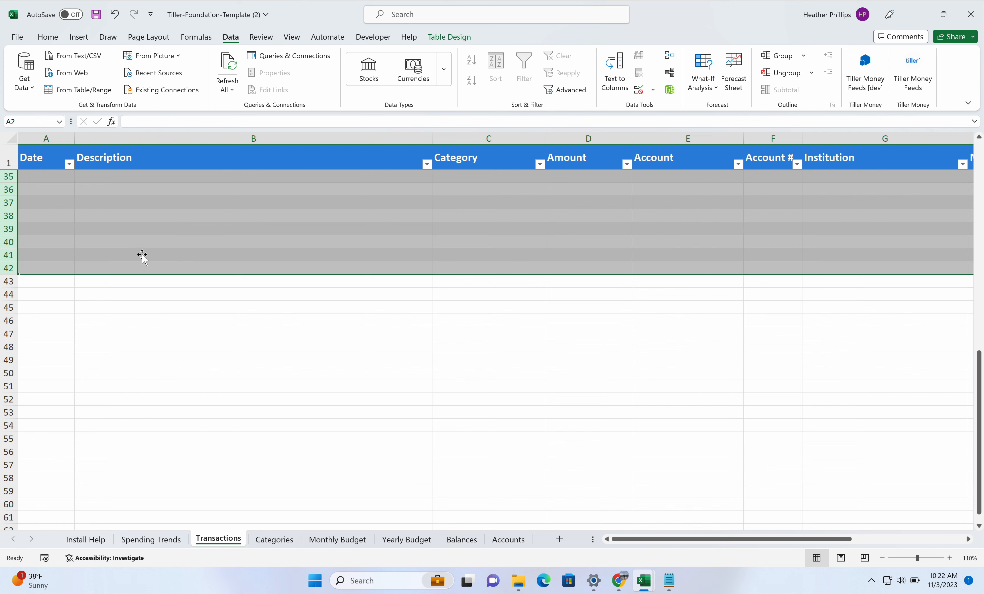
{"action": "scroll", "coordinate": [143, 240], "scroll_direction": "up", "scroll_amount": 11}
{"action": "left_click", "coordinate": [52, 178]}
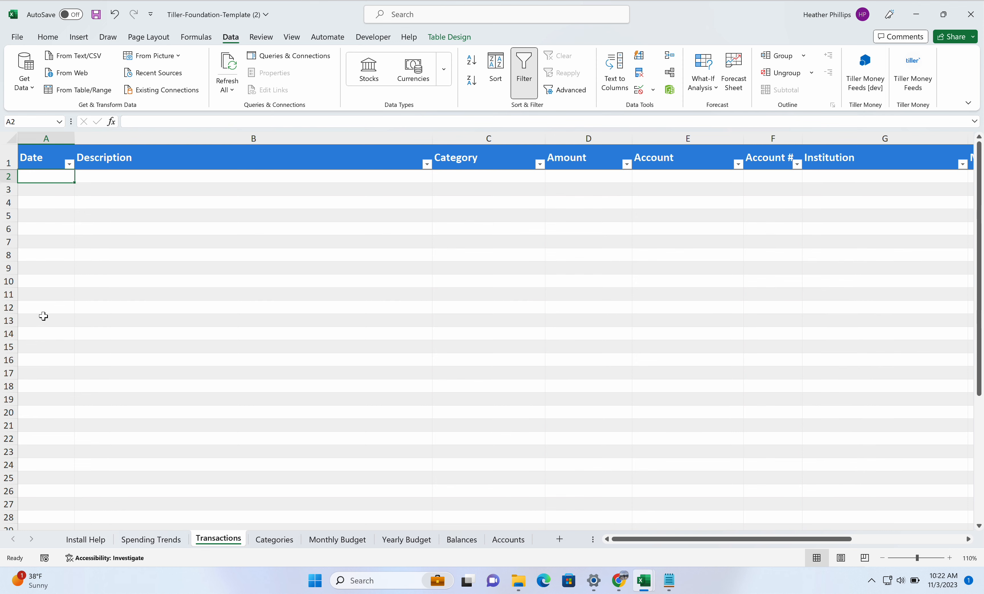
{"action": "scroll", "coordinate": [43, 317], "scroll_direction": "down", "scroll_amount": 3}
{"action": "scroll", "coordinate": [44, 317], "scroll_direction": "up", "scroll_amount": 3}
Switch to the transactions (1) workbook and copy all the table's data rows, A2:E42, without the header
{"action": "mouse_move", "coordinate": [645, 586]}
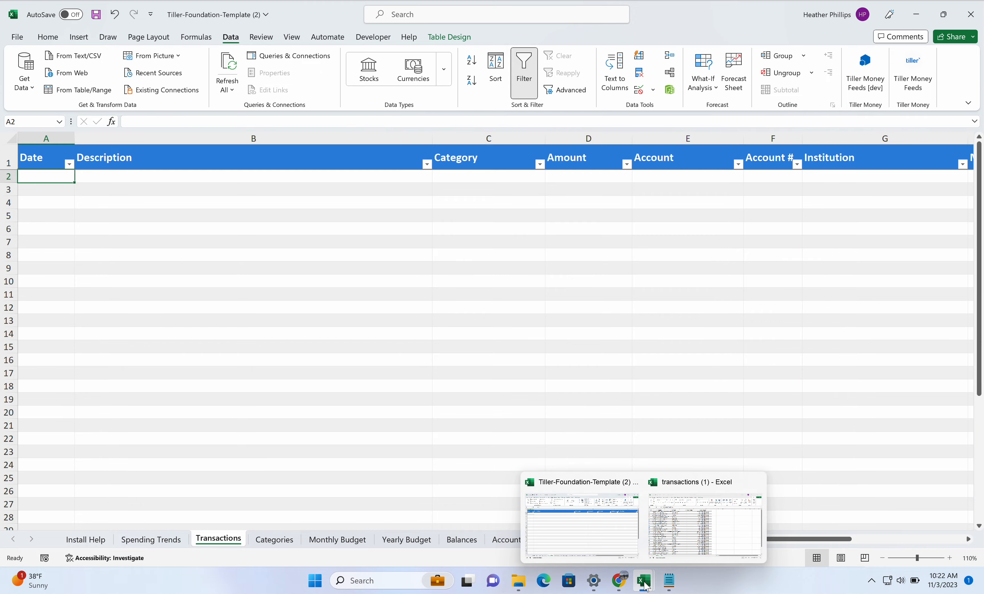
{"action": "left_click", "coordinate": [672, 520]}
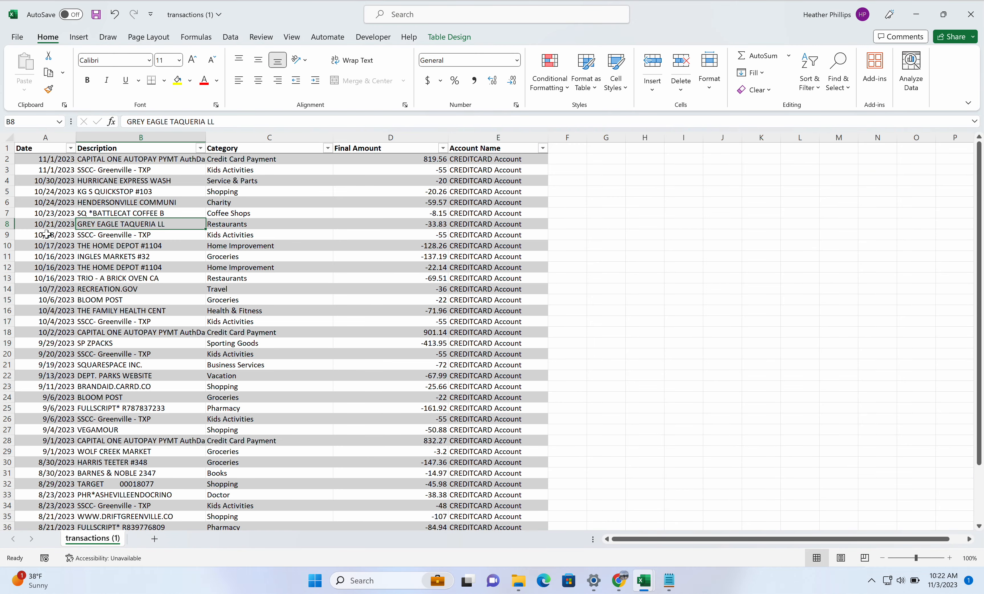
{"action": "left_click", "coordinate": [59, 159]}
{"action": "scroll", "coordinate": [222, 317], "scroll_direction": "down", "scroll_amount": 9}
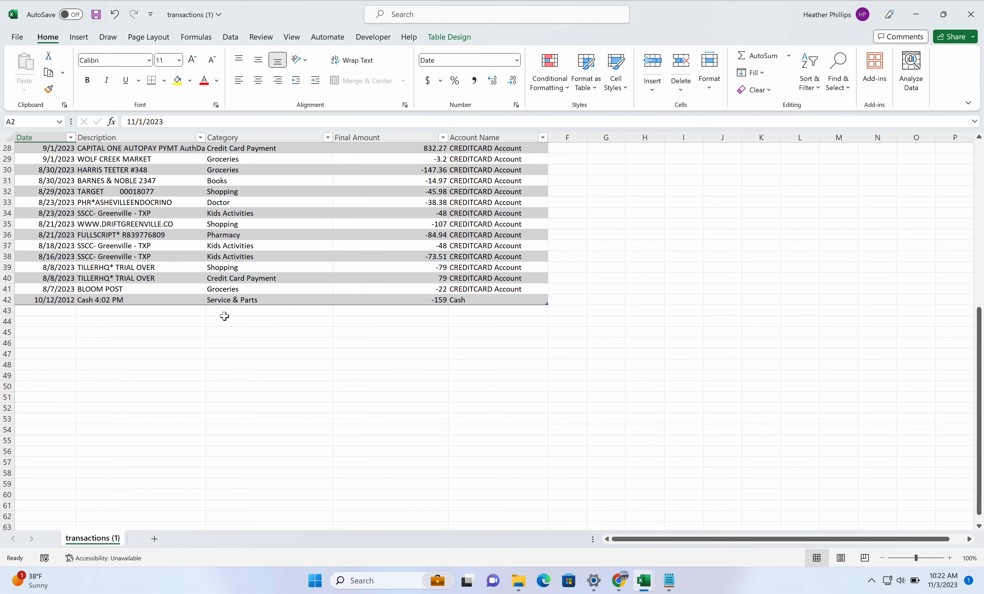
{"action": "key", "text": "ctrl+a"}
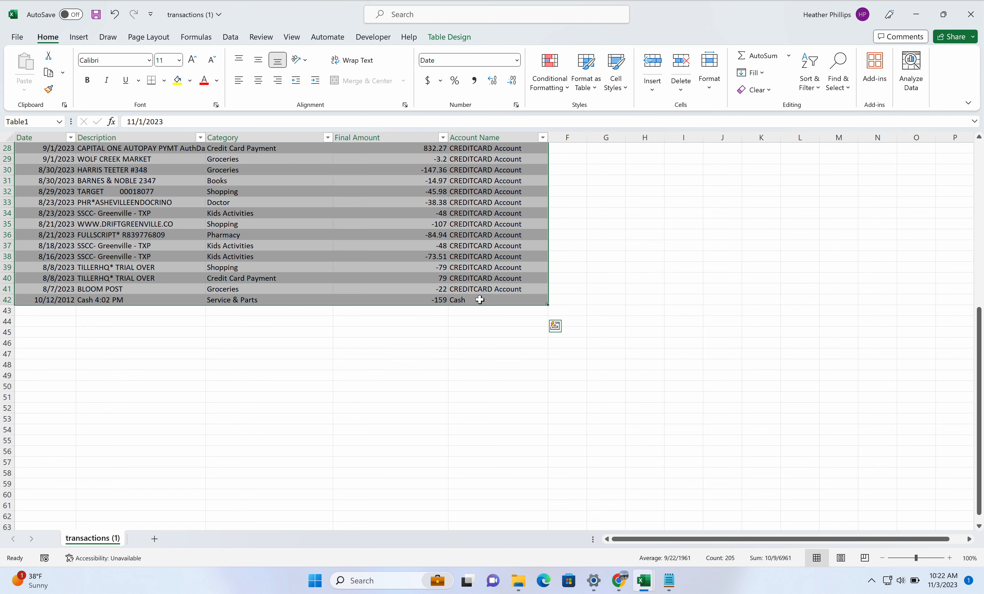
{"action": "right_click", "coordinate": [235, 246]}
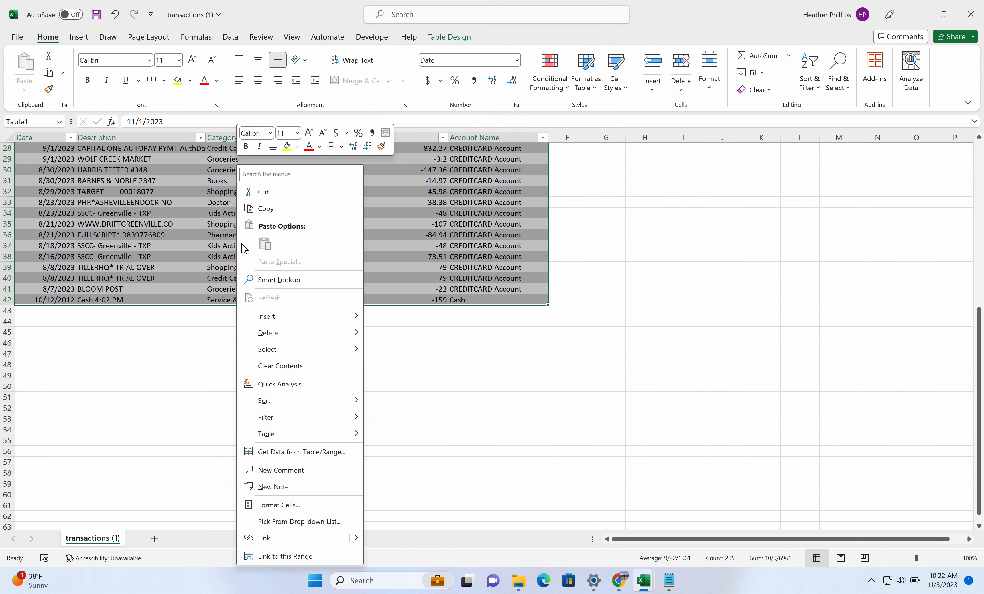
{"action": "left_click", "coordinate": [264, 209]}
Switch to the Tiller-Foundation-Template (2) workbook and paste the copied transactions as values only, starting at A2 of the Transactions sheet
{"action": "mouse_move", "coordinate": [645, 580]}
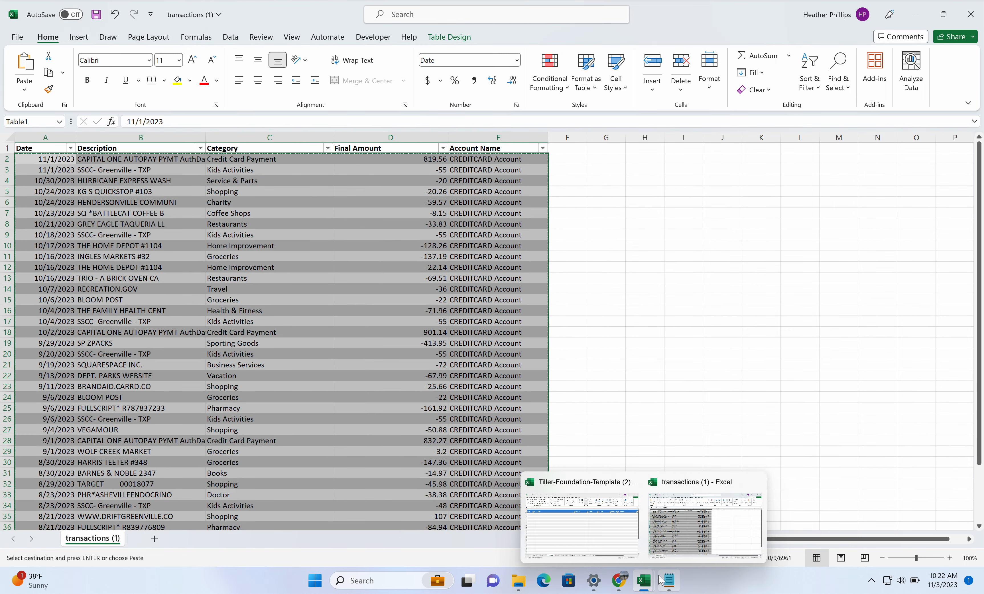
{"action": "left_click", "coordinate": [607, 538]}
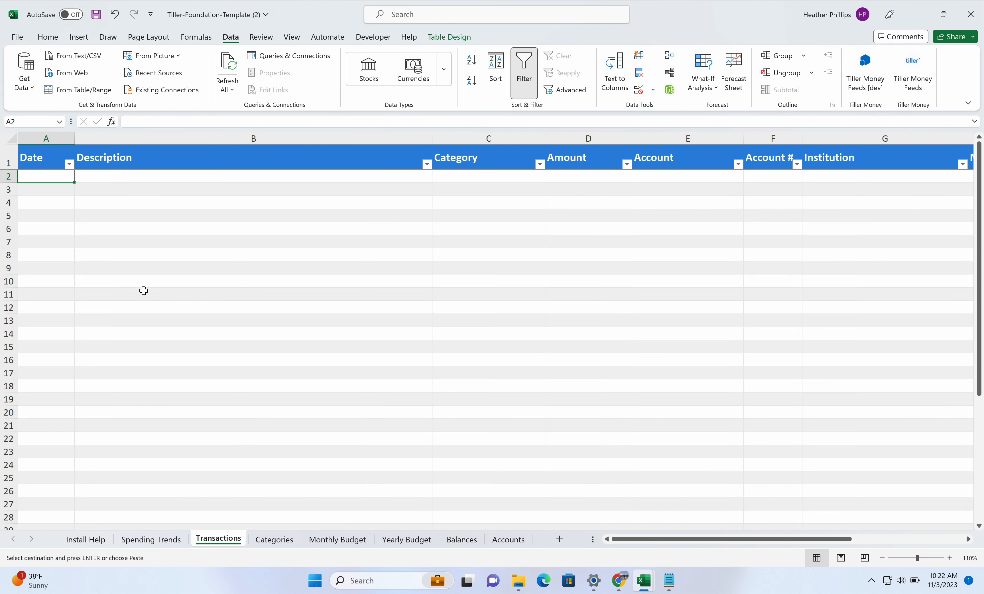
{"action": "right_click", "coordinate": [38, 178]}
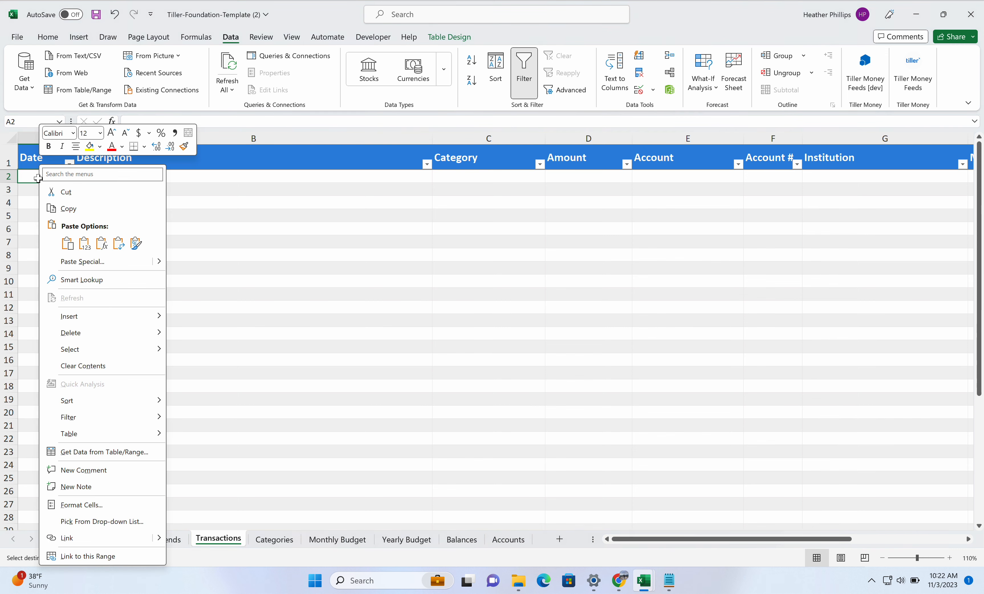
{"action": "mouse_move", "coordinate": [159, 263]}
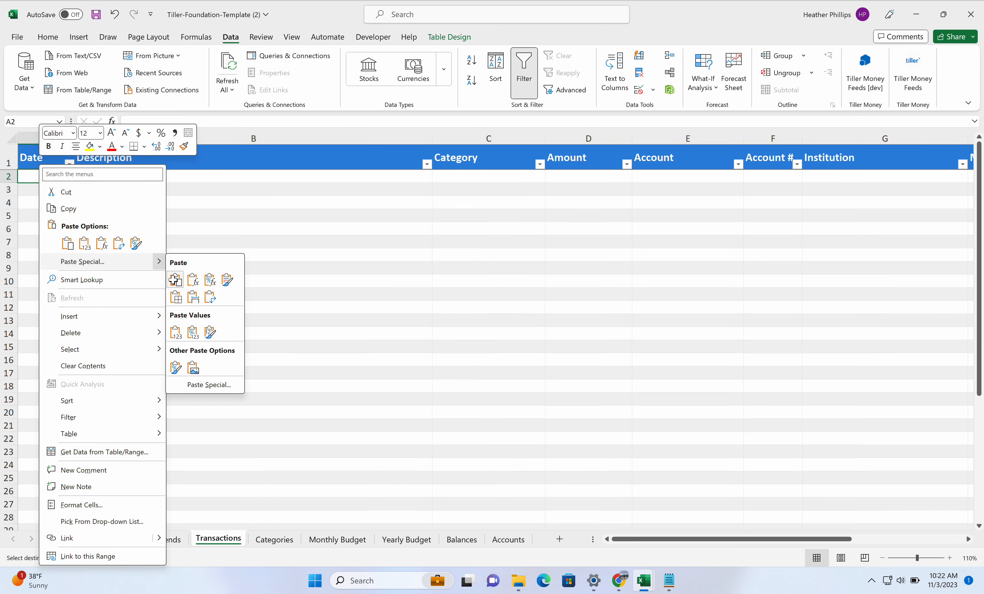
{"action": "left_click", "coordinate": [178, 332]}
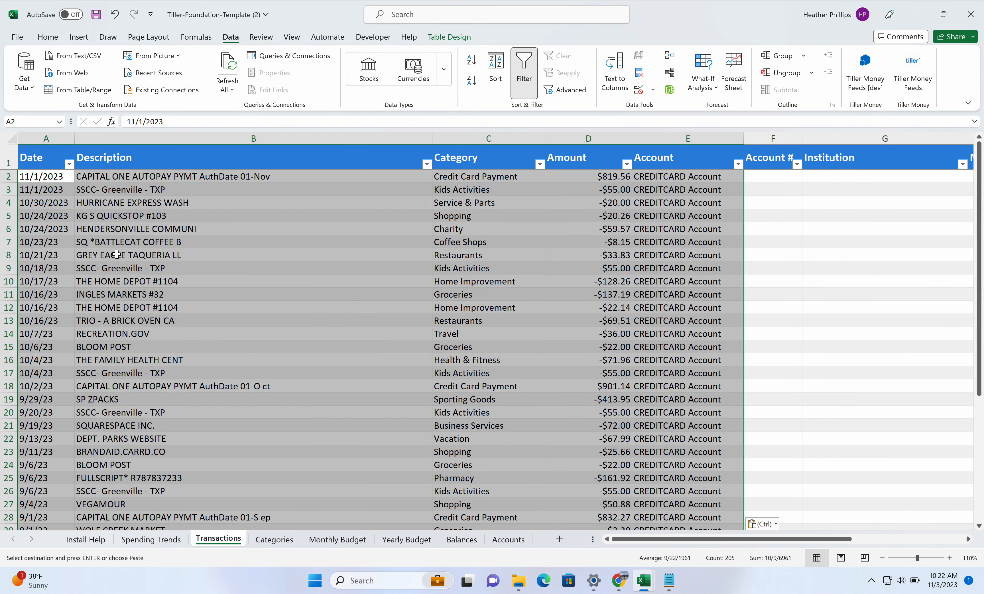
{"action": "left_click", "coordinate": [118, 254]}
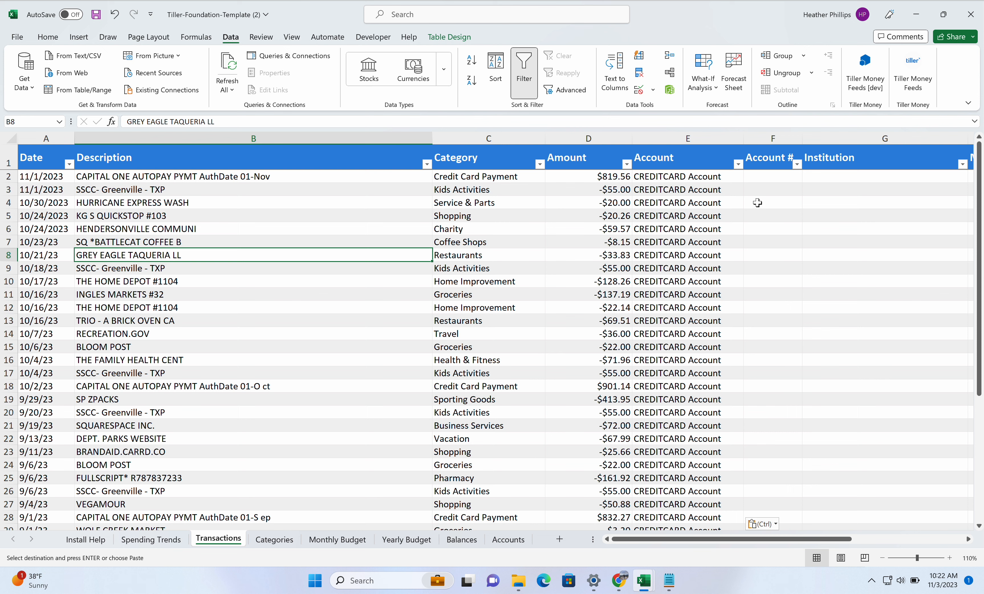
Enter the masked account number in the Account # column for the first transaction, cell F2
{"action": "left_click", "coordinate": [763, 180]}
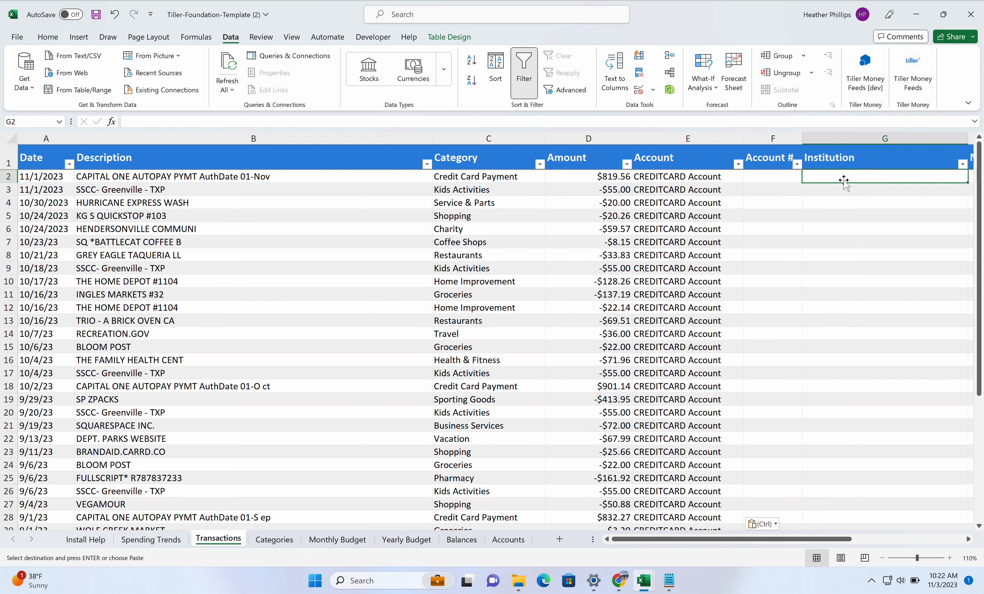
{"action": "type", "text": "xxxx9876"}
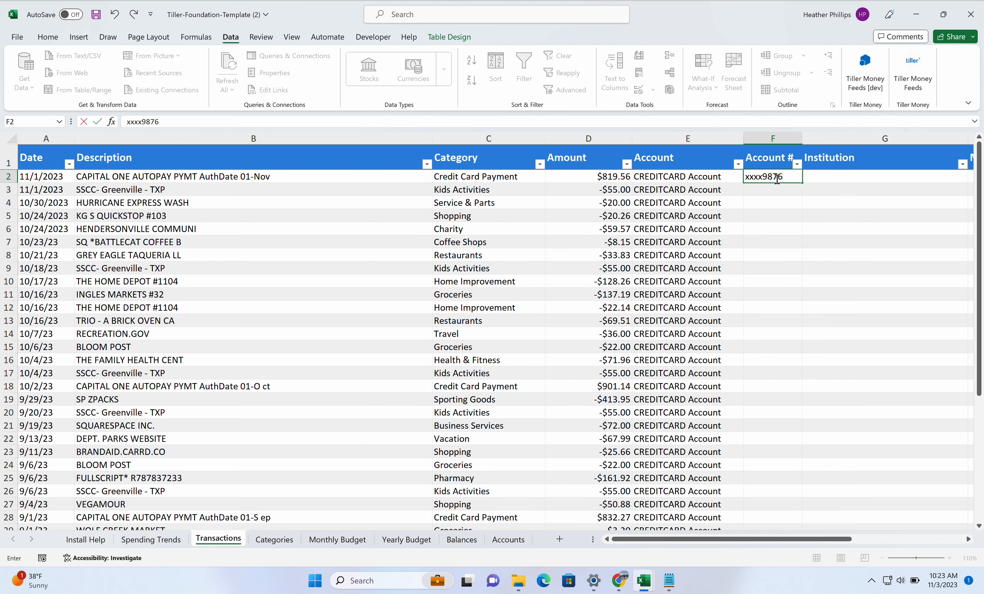
{"action": "key", "text": "Return"}
Copy the account number from F2 and paste it as values only into F3:F42
{"action": "left_click", "coordinate": [767, 177]}
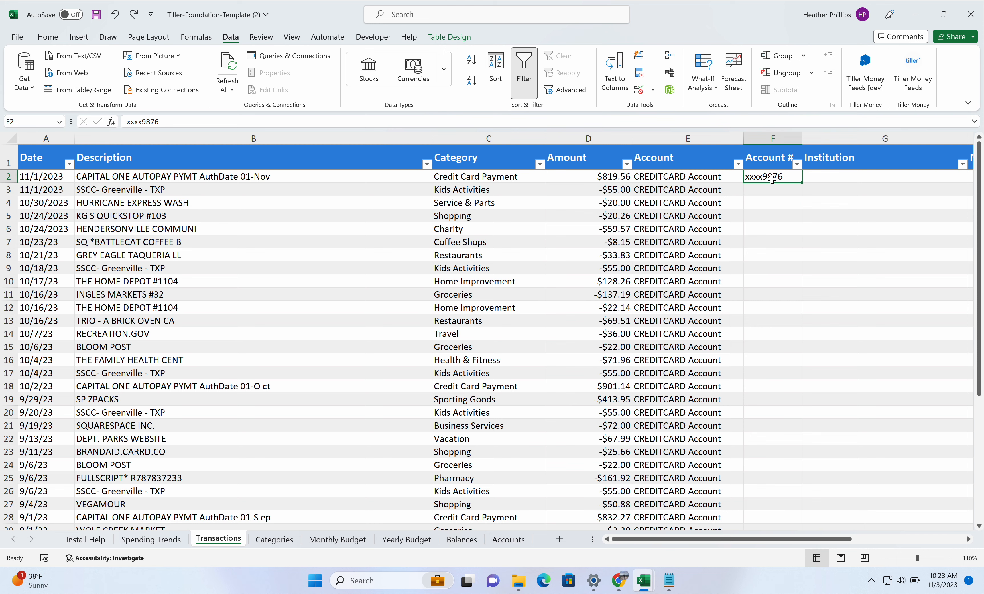
{"action": "key", "text": "ctrl+c"}
{"action": "key", "text": "Down"}
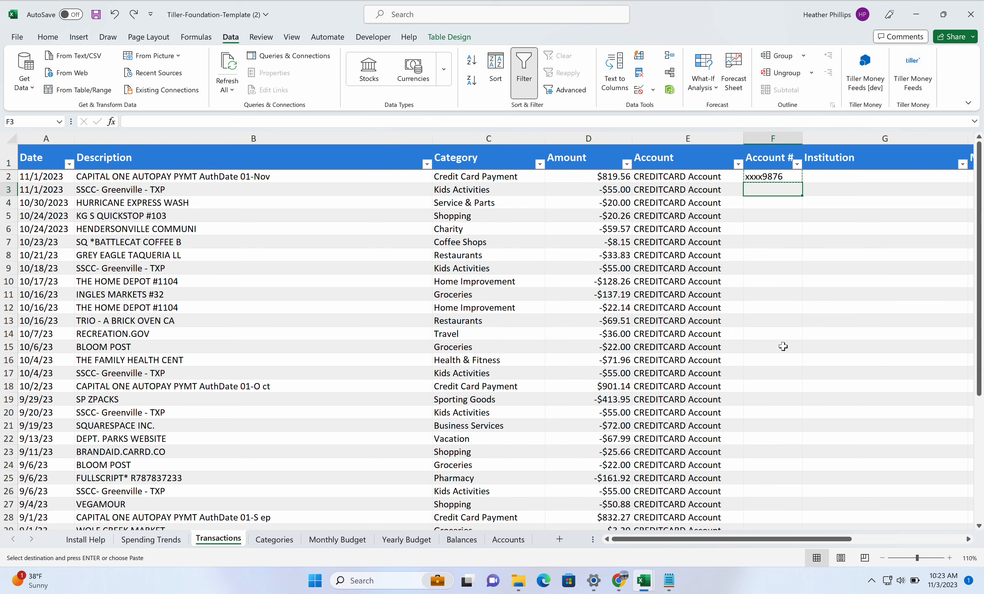
{"action": "scroll", "coordinate": [780, 340], "scroll_direction": "down", "scroll_amount": 10}
{"action": "left_click", "coordinate": [765, 308], "text": "shift"}
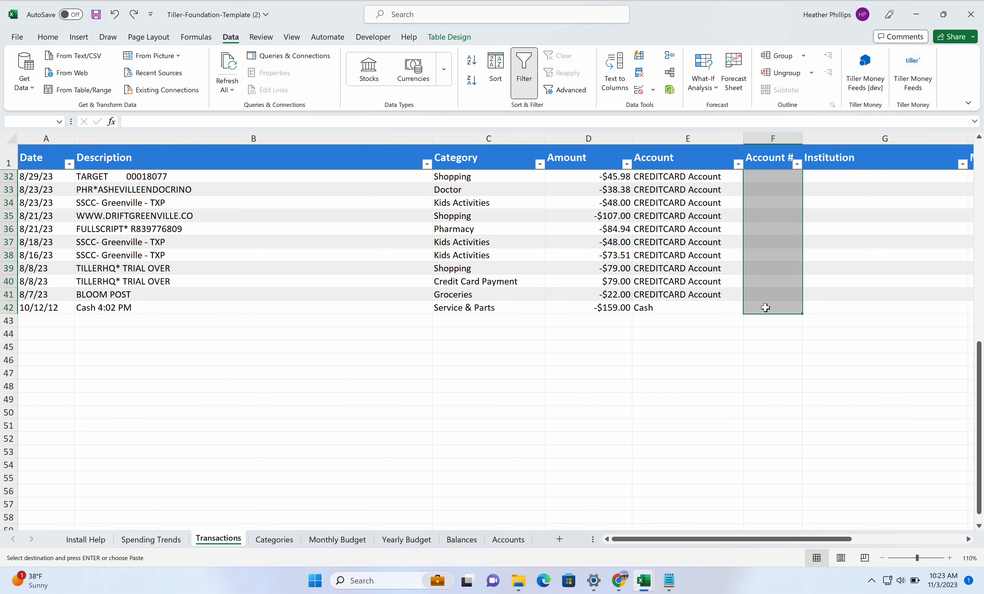
{"action": "right_click", "coordinate": [765, 308]}
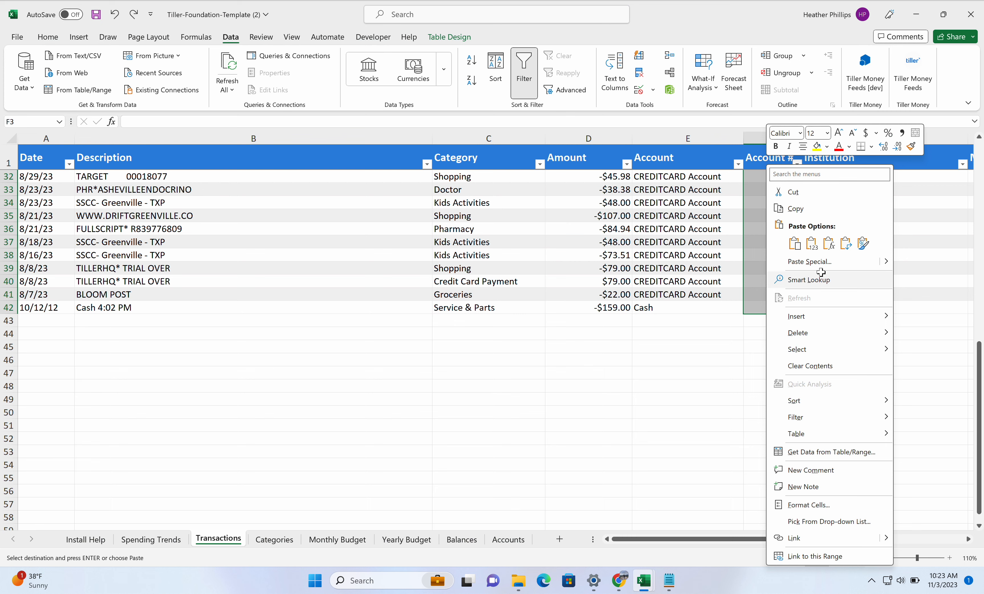
{"action": "mouse_move", "coordinate": [882, 261]}
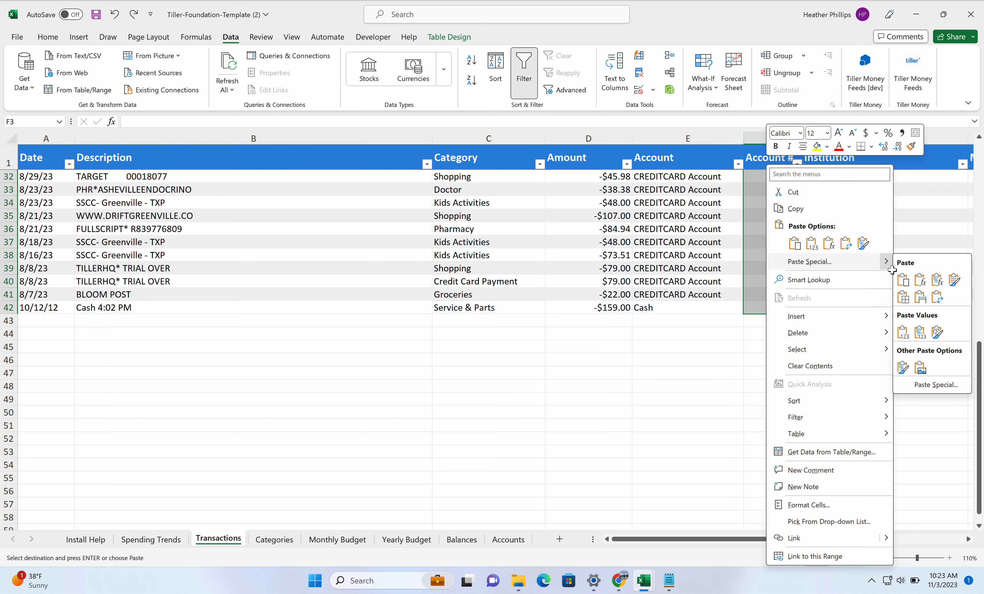
{"action": "left_click", "coordinate": [900, 332]}
Enter Capital One as the institution for the first transaction in cell G2
{"action": "scroll", "coordinate": [814, 225], "scroll_direction": "up", "scroll_amount": 10}
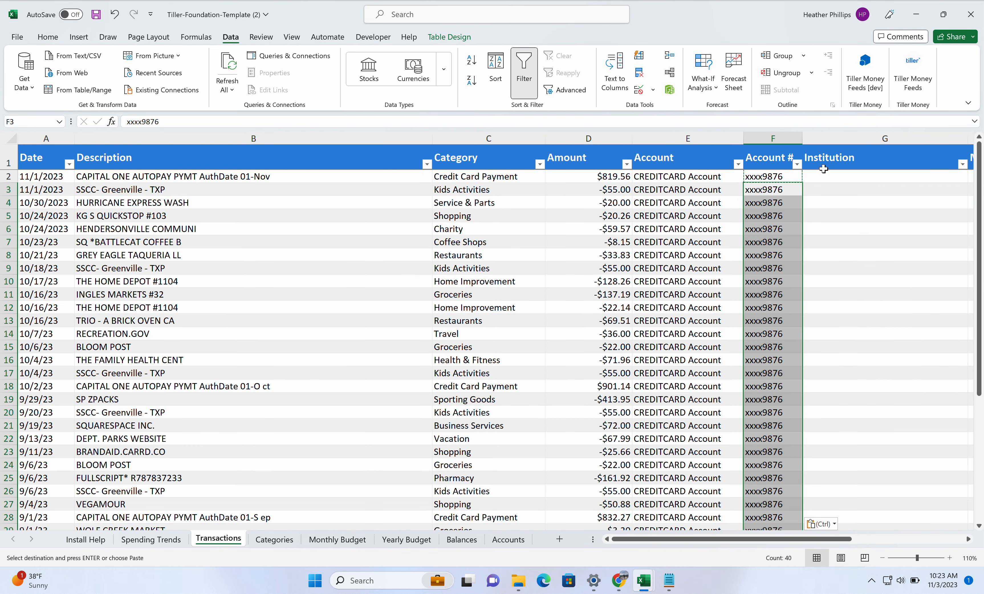
{"action": "left_click", "coordinate": [824, 178]}
{"action": "type", "text": "Capi"}
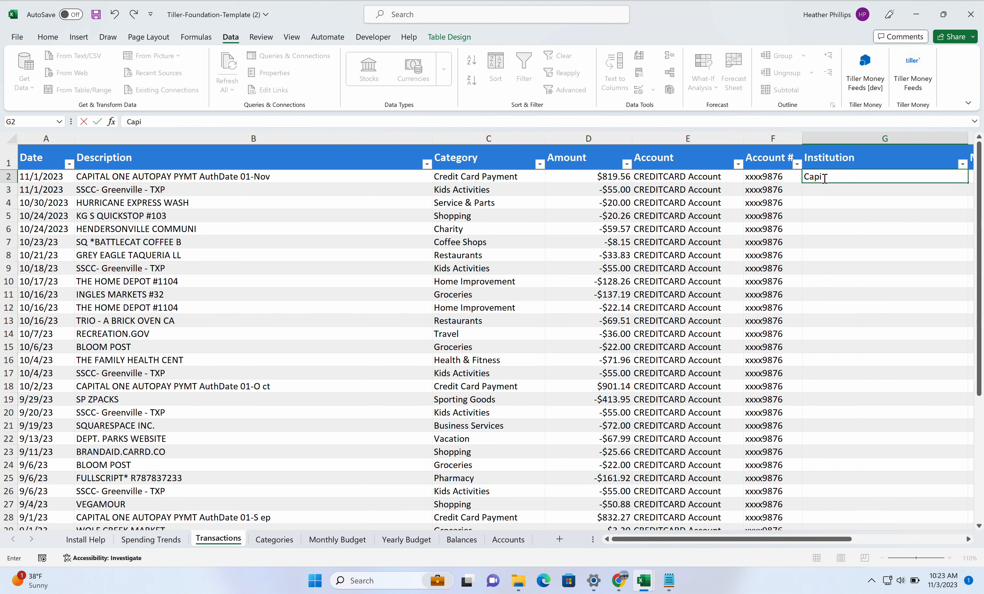
{"action": "type", "text": "ta"}
{"action": "type", "text": "l One"}
{"action": "key", "text": "Return"}
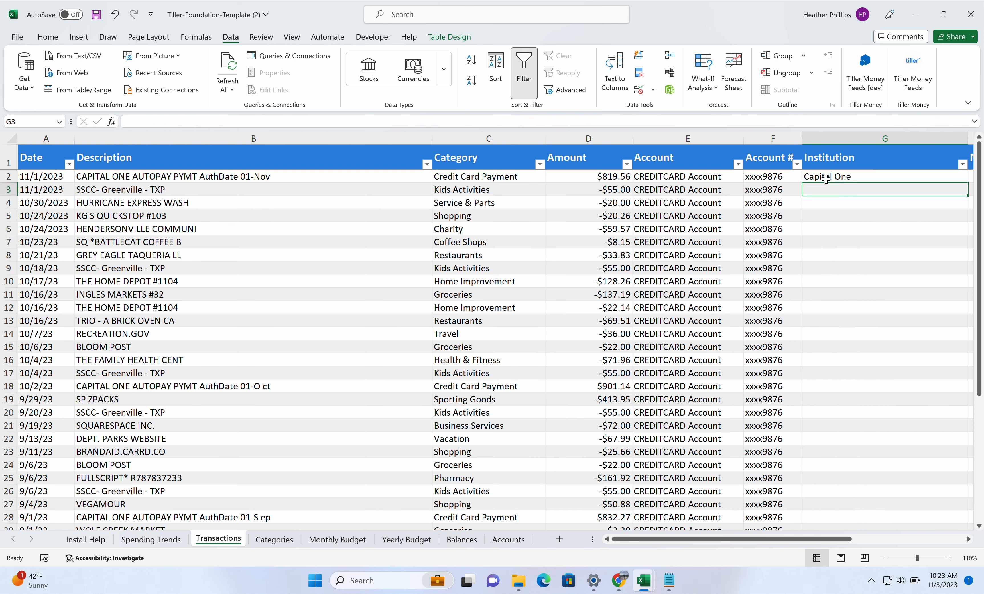
Fill the Capital One institution from G2 down through the last transaction in G42
{"action": "left_click", "coordinate": [826, 179]}
{"action": "key", "text": "super"}
{"action": "left_click", "coordinate": [968, 184]}
{"action": "left_click_drag", "start_coordinate": [968, 184], "coordinate": [853, 495]}
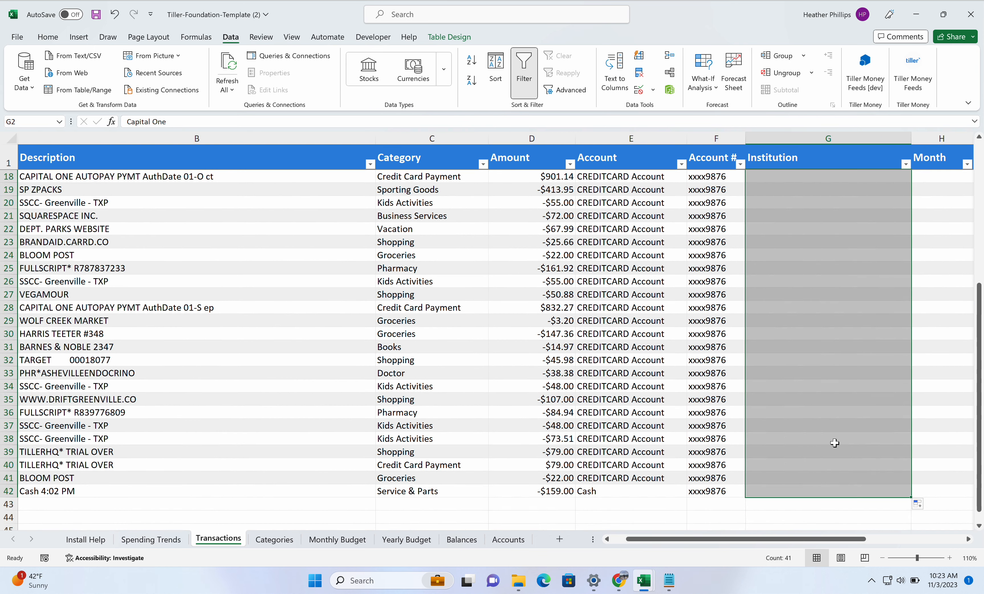
{"action": "scroll", "coordinate": [839, 439], "scroll_direction": "up", "scroll_amount": 1}
{"action": "scroll", "coordinate": [839, 439], "scroll_direction": "up", "scroll_amount": 5}
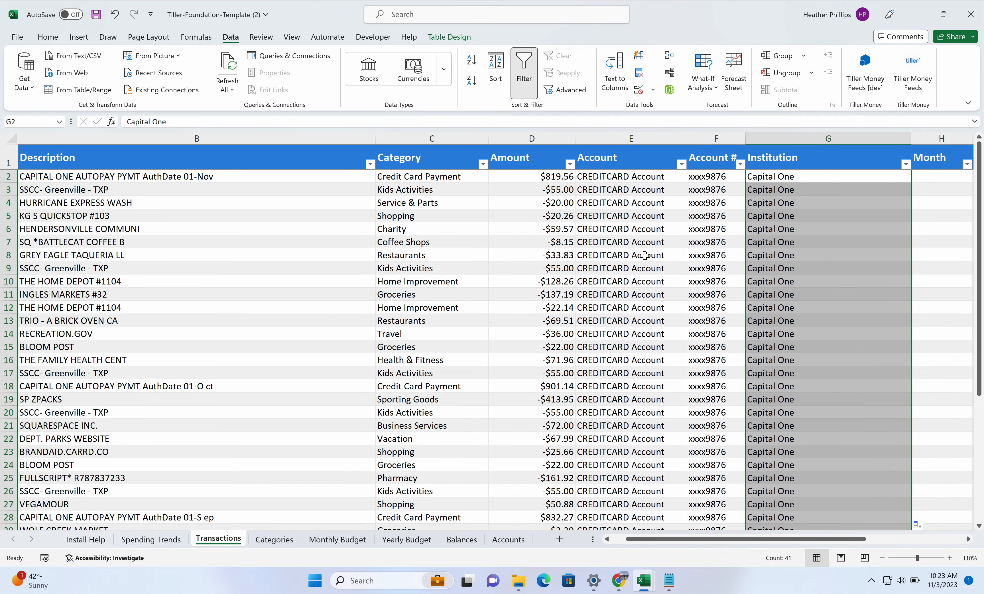
{"action": "left_click_drag", "start_coordinate": [702, 539], "coordinate": [800, 539]}
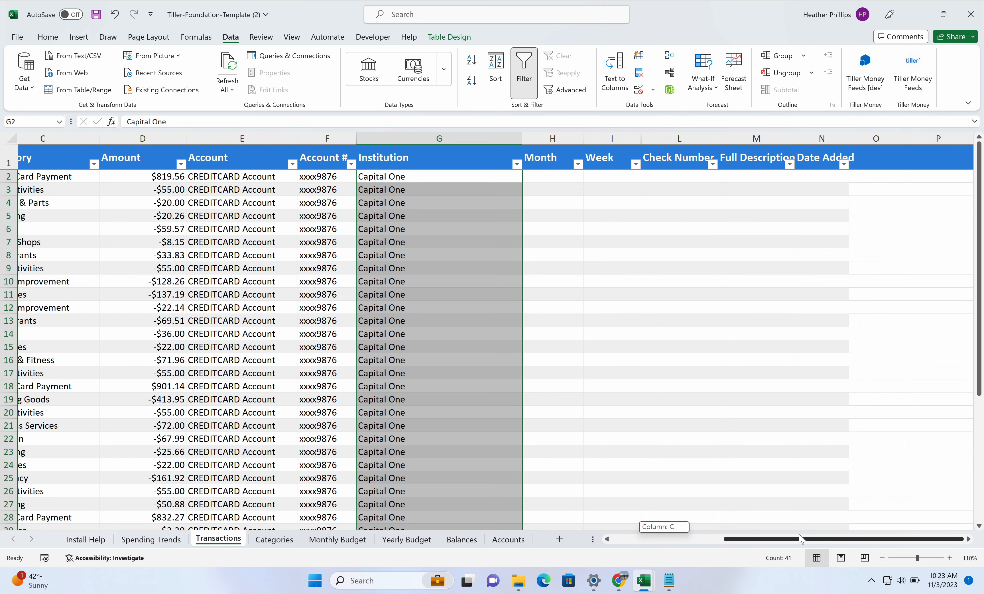
{"action": "left_click_drag", "start_coordinate": [800, 535], "coordinate": [555, 538]}
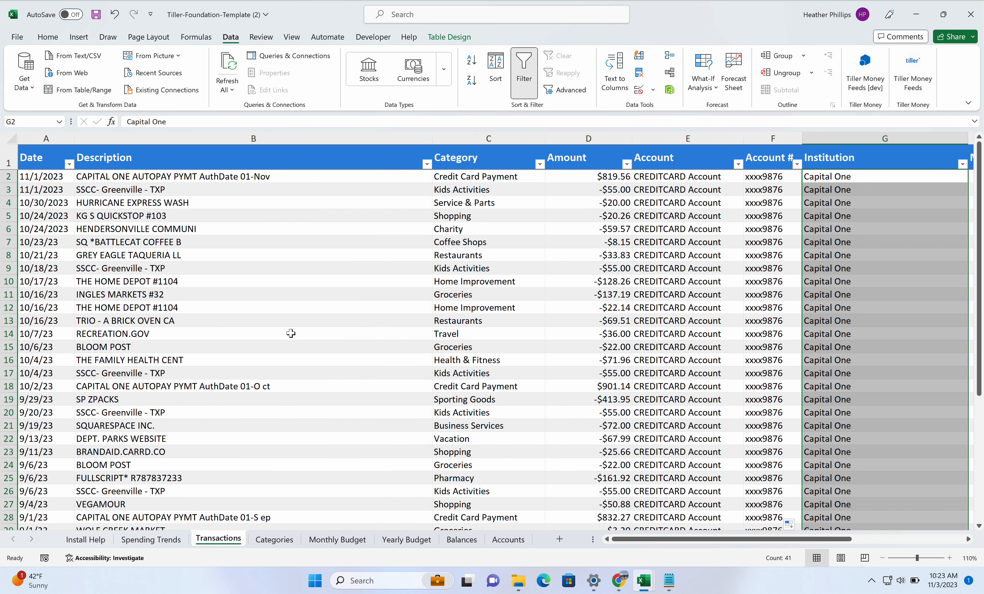
{"action": "left_click", "coordinate": [133, 257]}
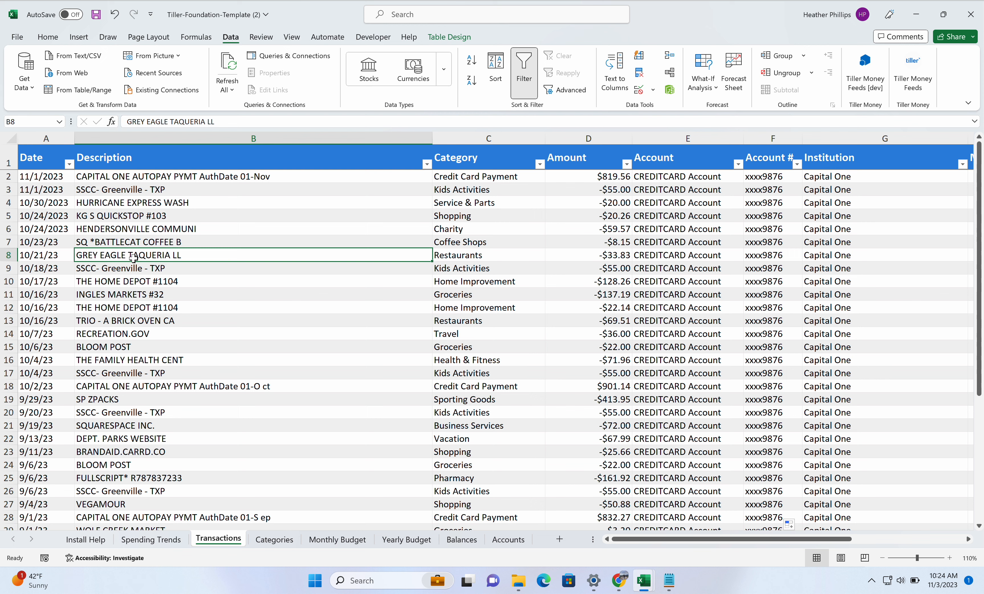
{"action": "left_click", "coordinate": [122, 218]}
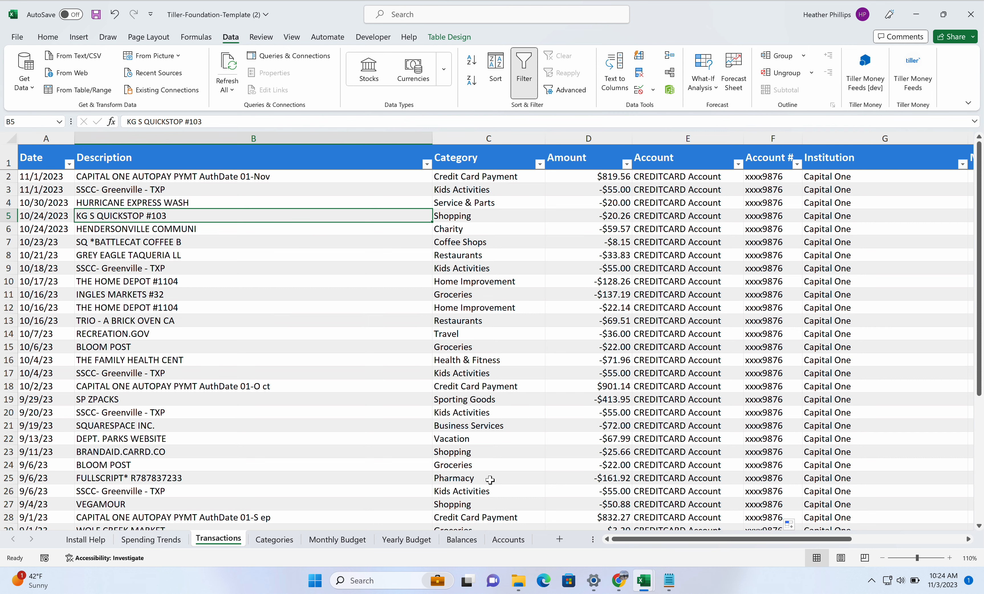
Open the Categories sheet and clear the Group, Type and Hide From Reports entries in B2:D21
{"action": "left_click", "coordinate": [276, 539]}
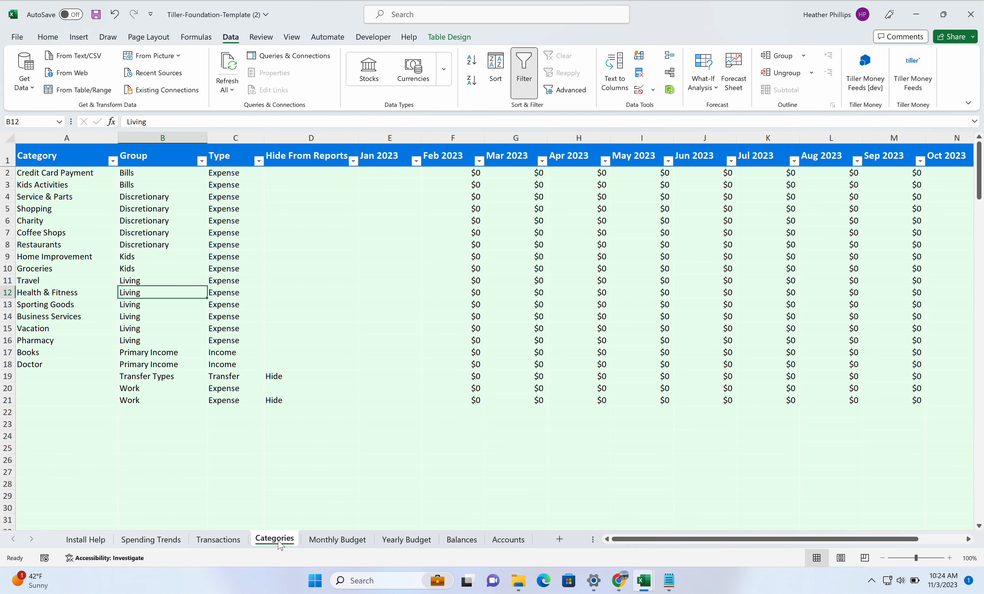
{"action": "left_click", "coordinate": [62, 243]}
{"action": "left_click", "coordinate": [54, 174]}
{"action": "left_click", "coordinate": [44, 271]}
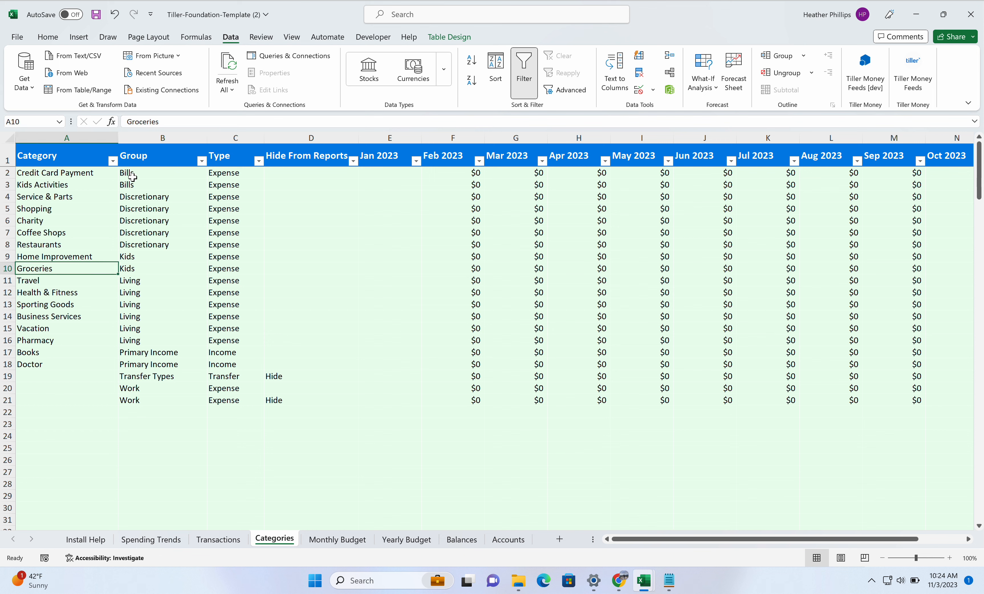
{"action": "left_click_drag", "start_coordinate": [132, 176], "coordinate": [270, 406]}
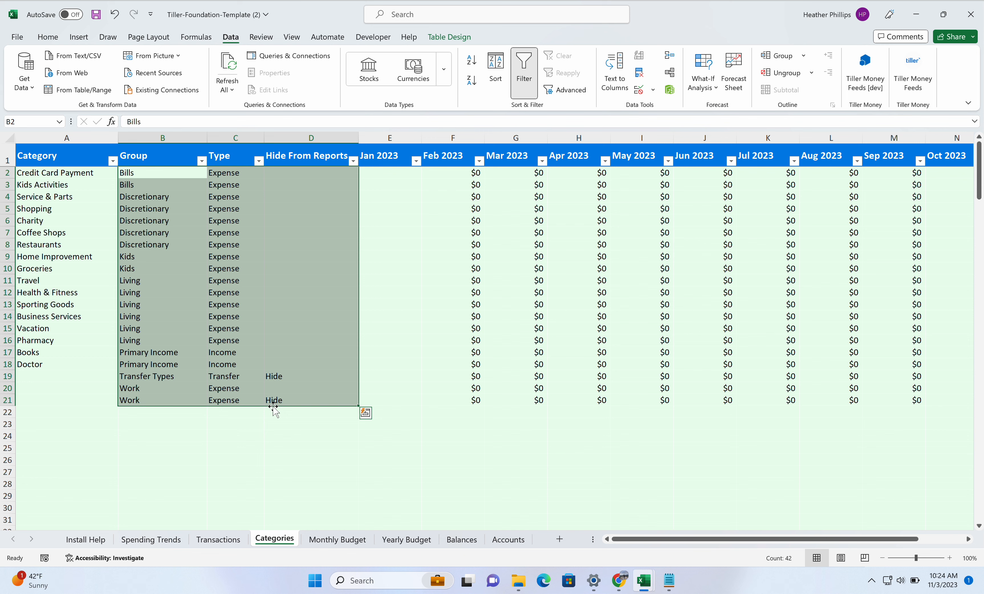
{"action": "key", "text": "BackSpace"}
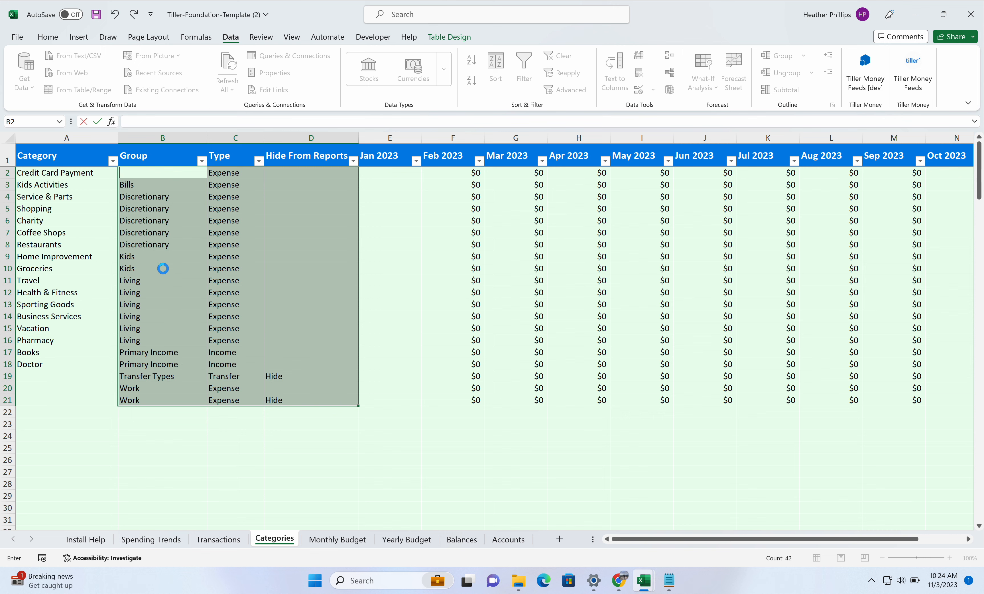
{"action": "left_click", "coordinate": [145, 170]}
{"action": "left_click_drag", "start_coordinate": [146, 170], "coordinate": [274, 402]}
{"action": "key", "text": "Delete"}
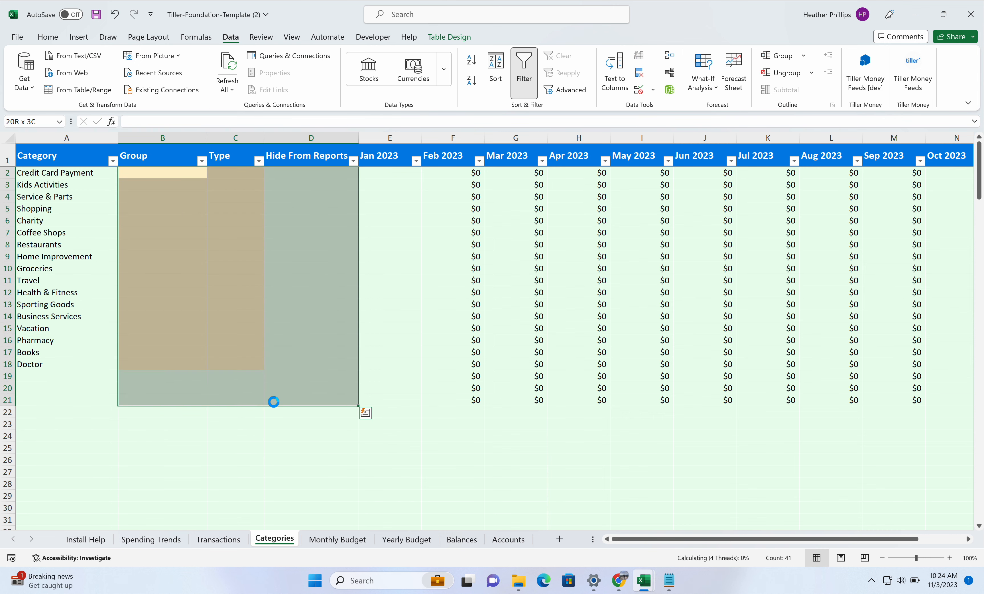
Assign the Credit Card Payment category the group Transfers and the type Transfer
{"action": "left_click", "coordinate": [137, 170]}
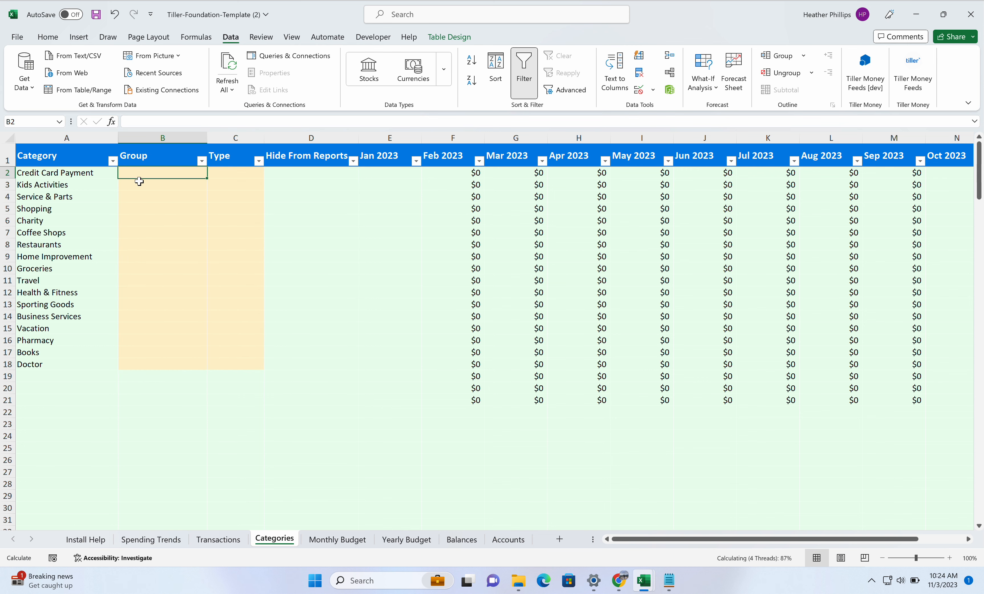
{"action": "type", "text": "Transfers"}
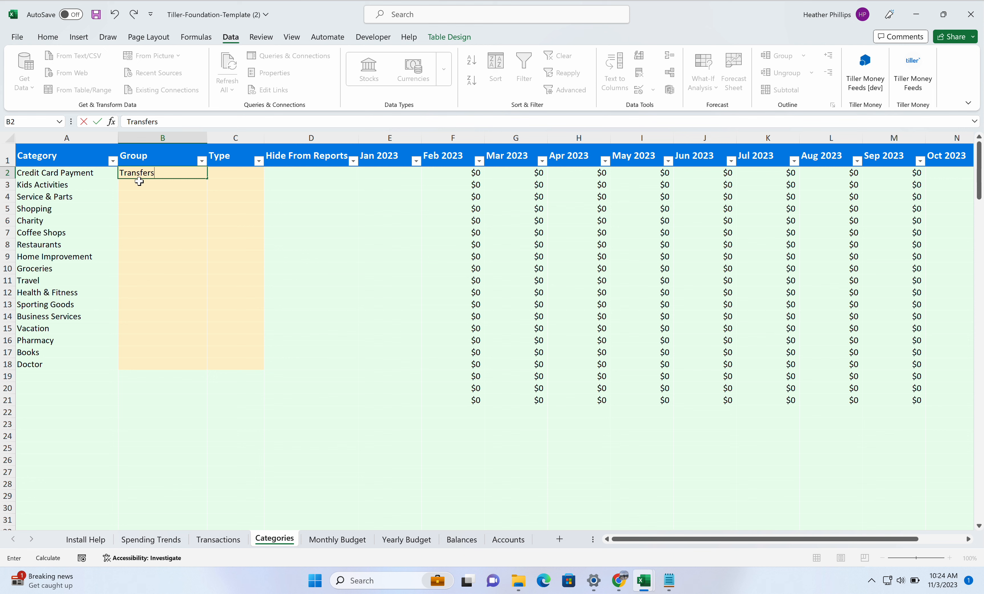
{"action": "left_click", "coordinate": [256, 172]}
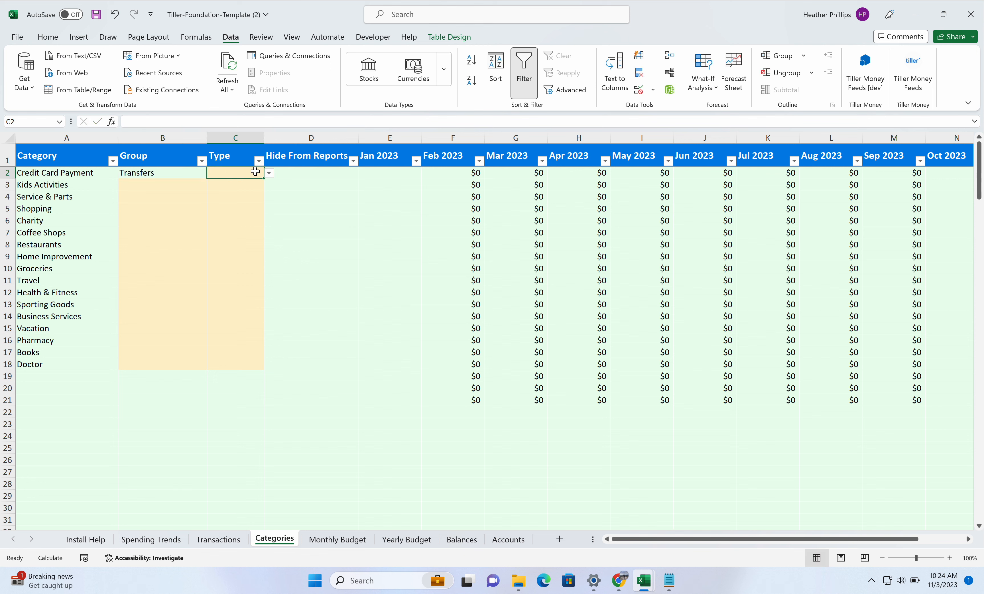
{"action": "type", "text": "Transfer"}
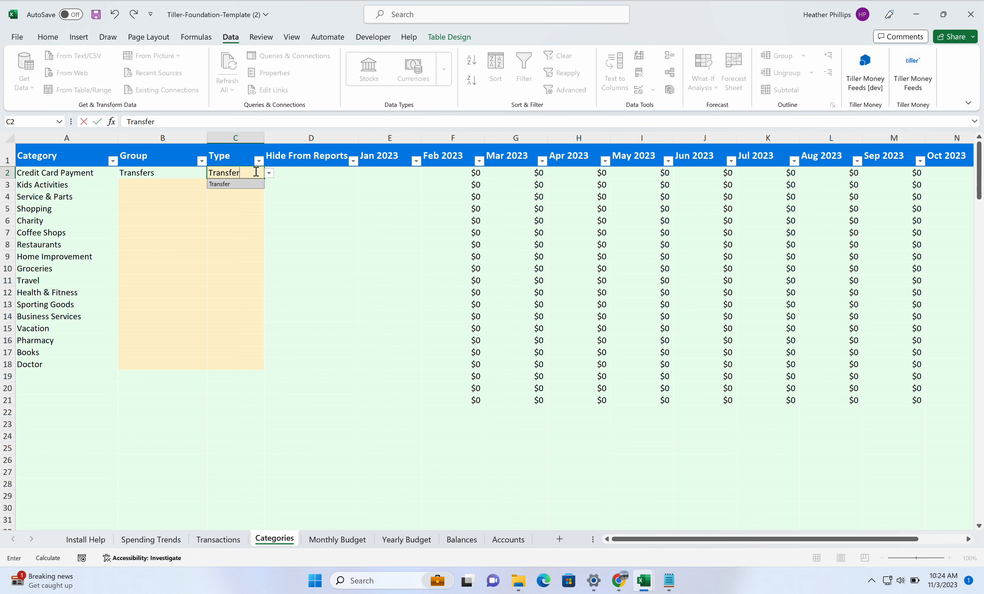
Set the groups for rows 3 to 5: Kids for Kids Activities, Auto for Service & Parts, and Discretionary for Shopping
{"action": "left_click", "coordinate": [163, 186]}
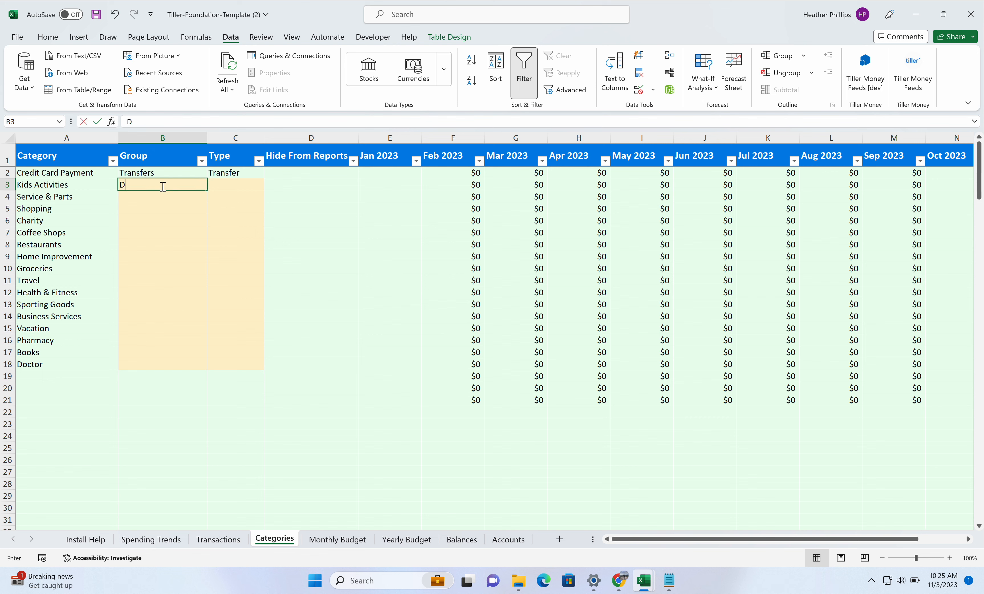
{"action": "type", "text": "Kids"}
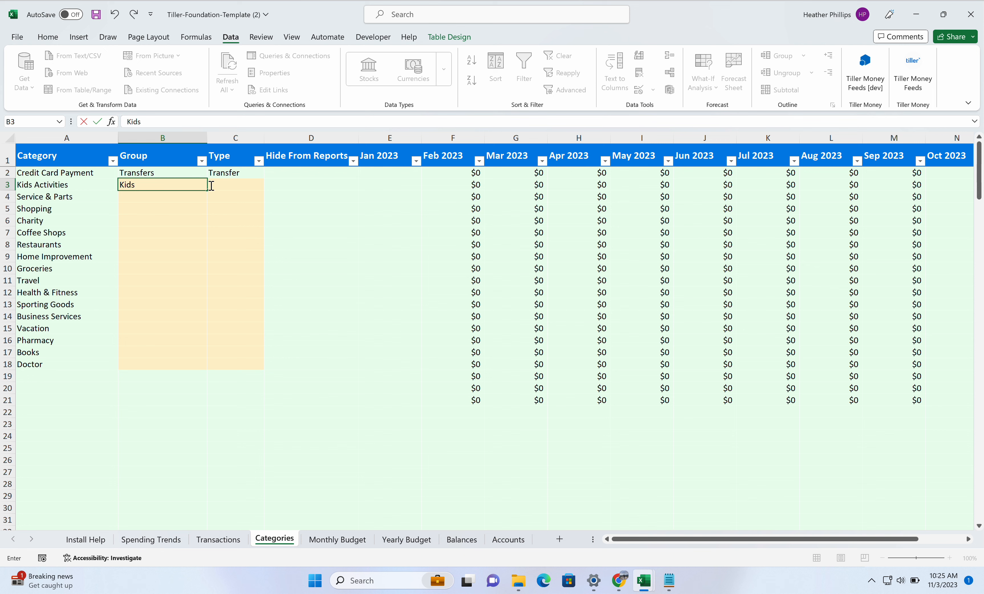
{"action": "left_click", "coordinate": [153, 196]}
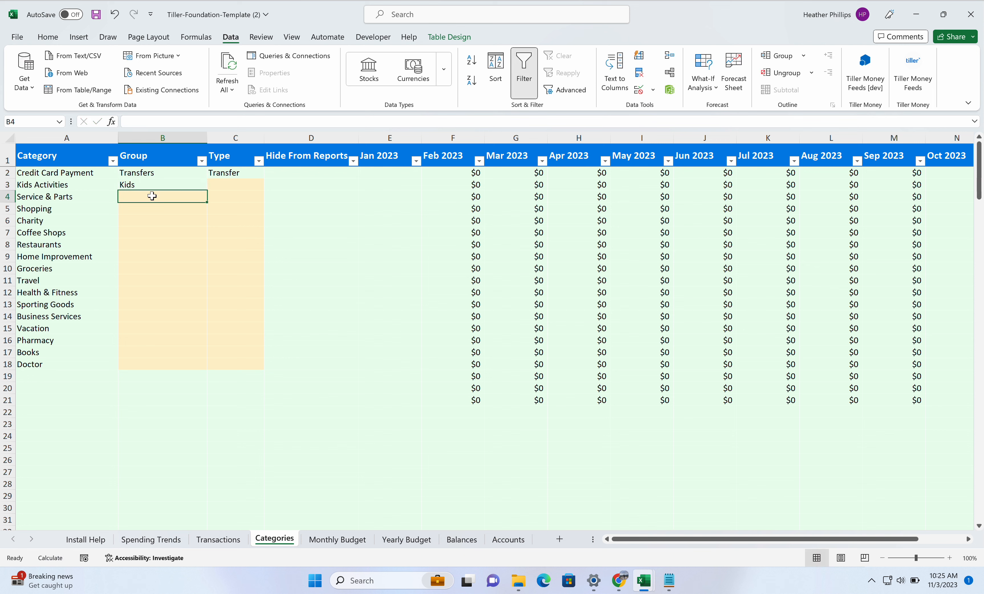
{"action": "type", "text": "Auto"}
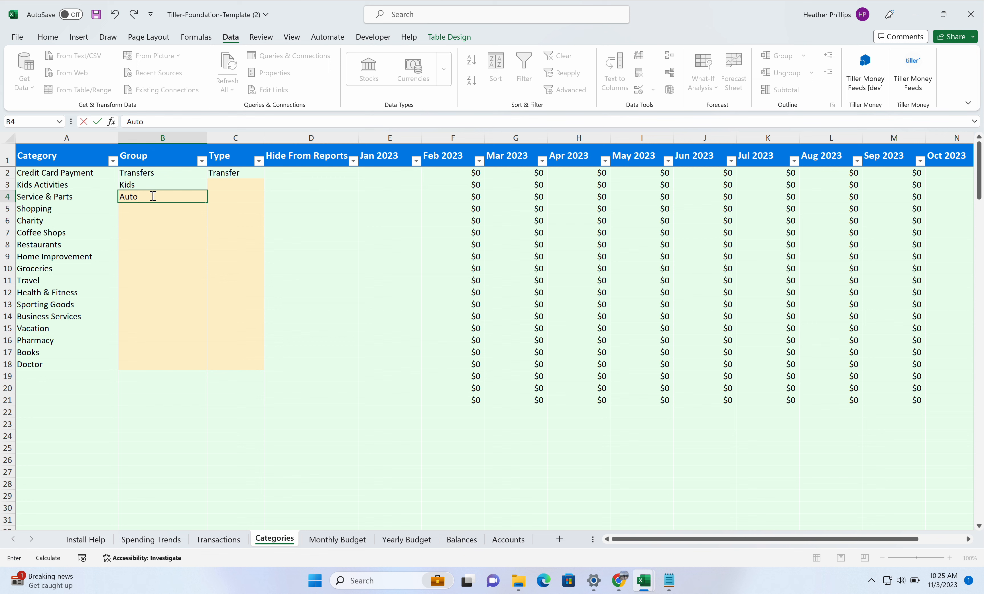
{"action": "left_click", "coordinate": [138, 211]}
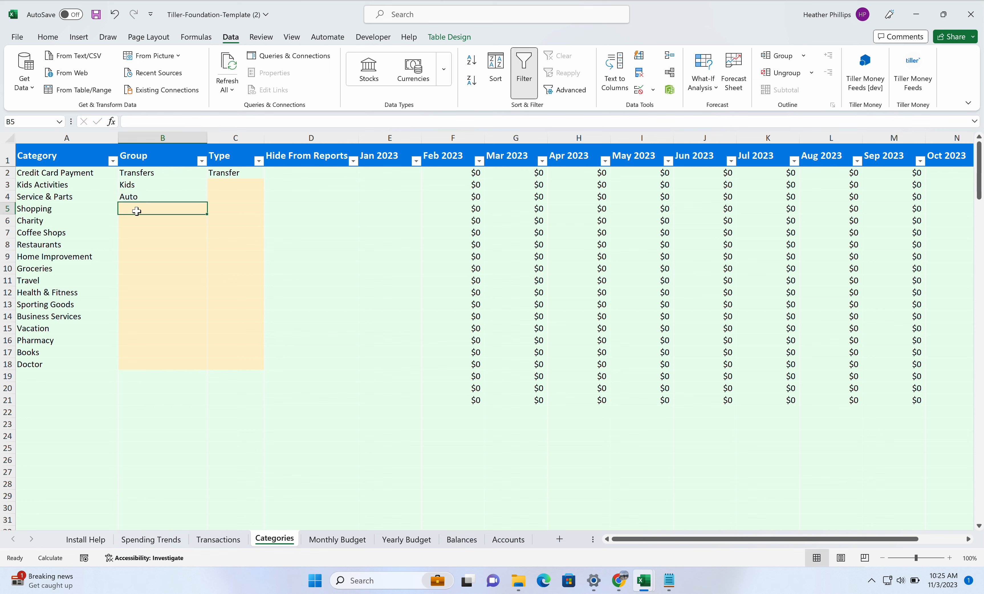
{"action": "type", "text": "Disc"}
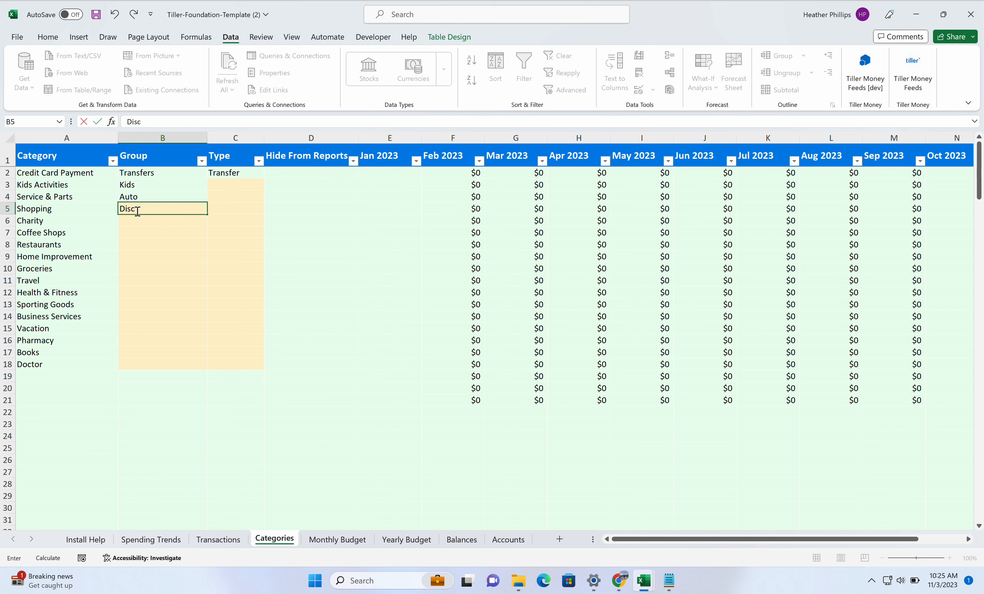
{"action": "type", "text": "retionary"}
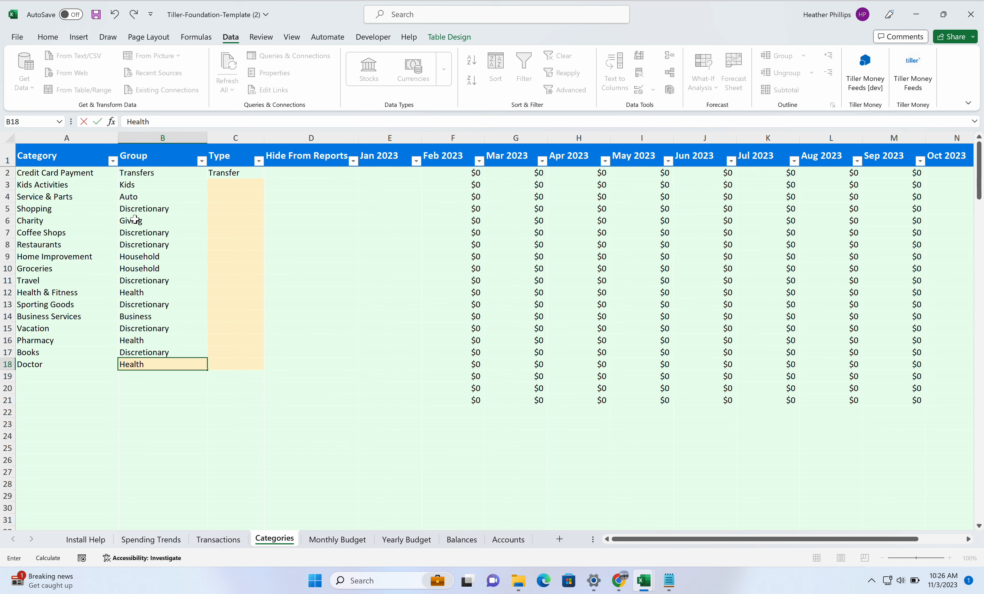
Add a Paycheck category in row 19 of the Categories sheet and assign it the group Income
{"action": "left_click", "coordinate": [84, 375]}
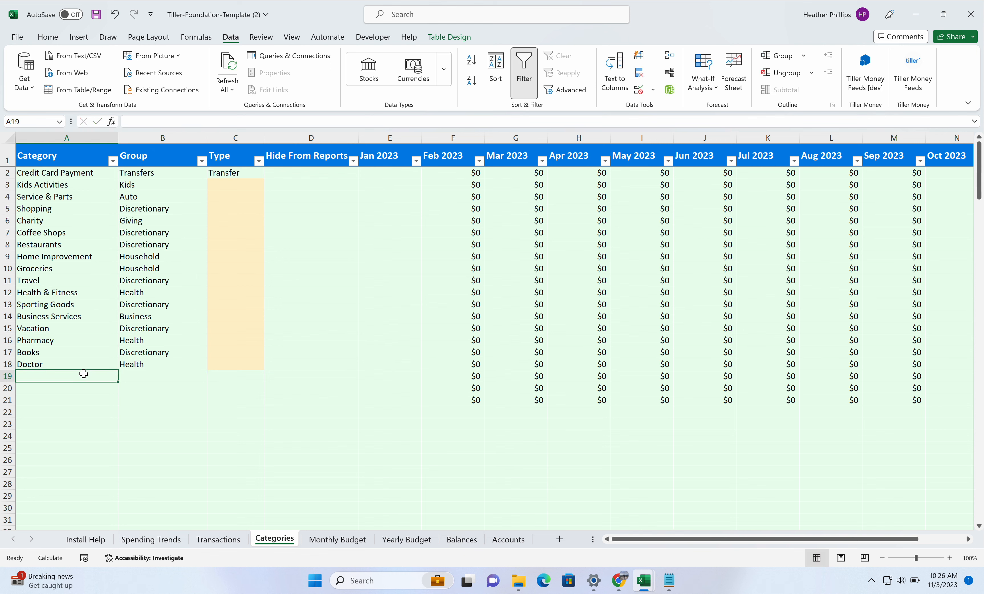
{"action": "type", "text": "Paycheck"}
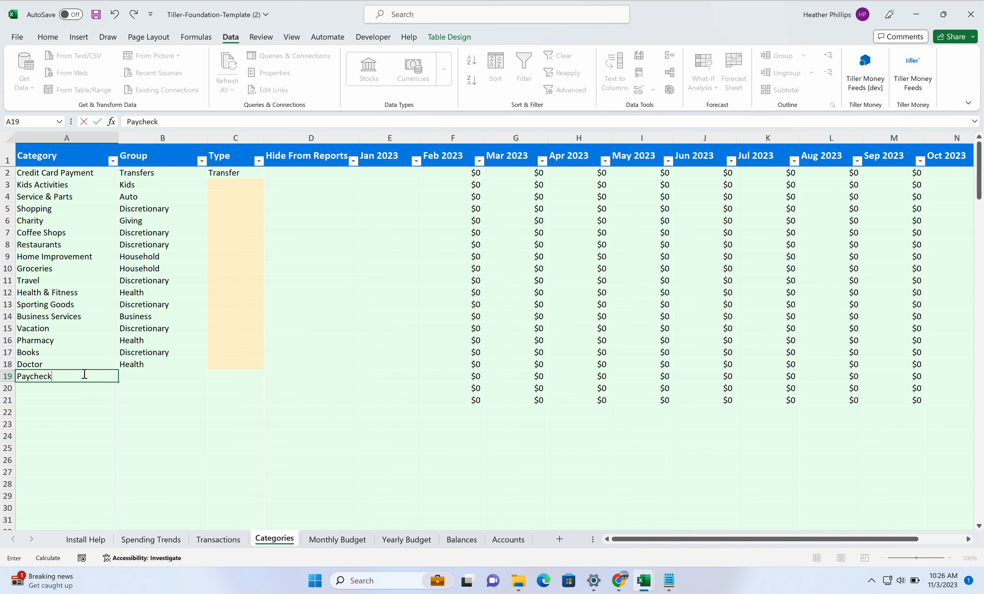
{"action": "left_click", "coordinate": [136, 376]}
{"action": "type", "text": "Income"}
{"action": "left_click", "coordinate": [158, 387]}
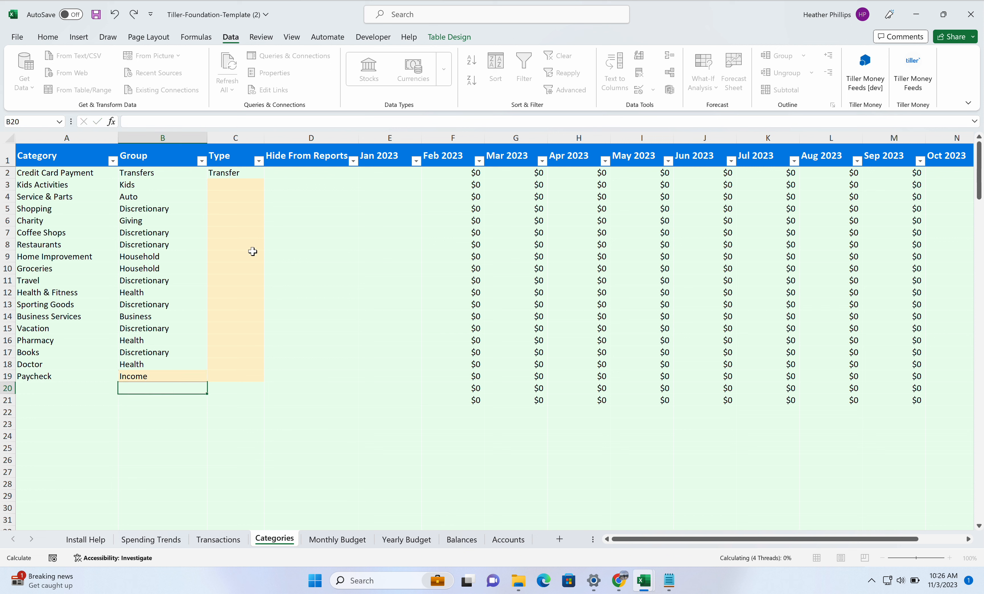
Set the type to Expense for Kids Activities through Doctor (C3:C18) and to Income for Paycheck
{"action": "left_click", "coordinate": [238, 187]}
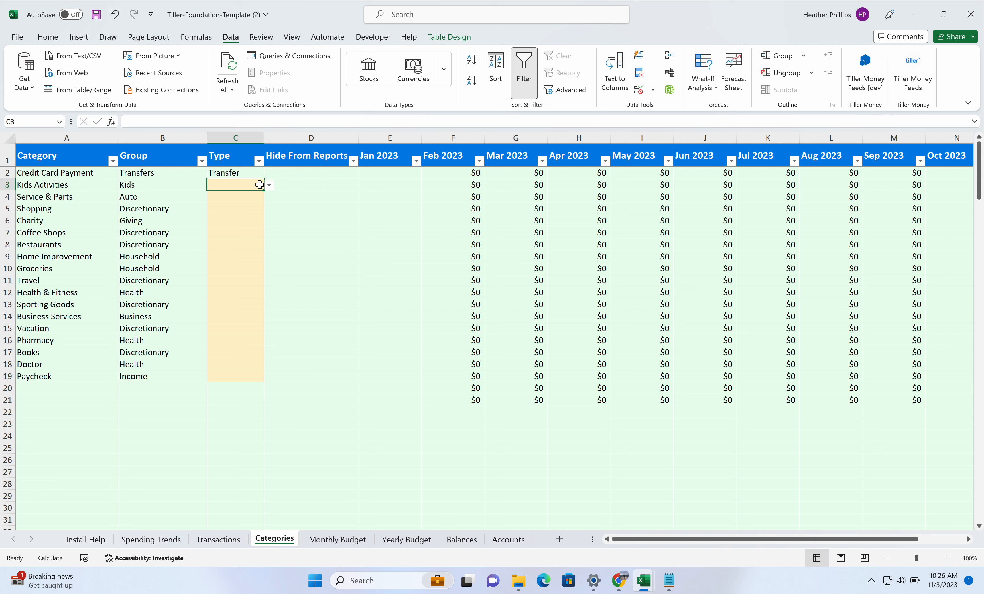
{"action": "left_click", "coordinate": [269, 185]}
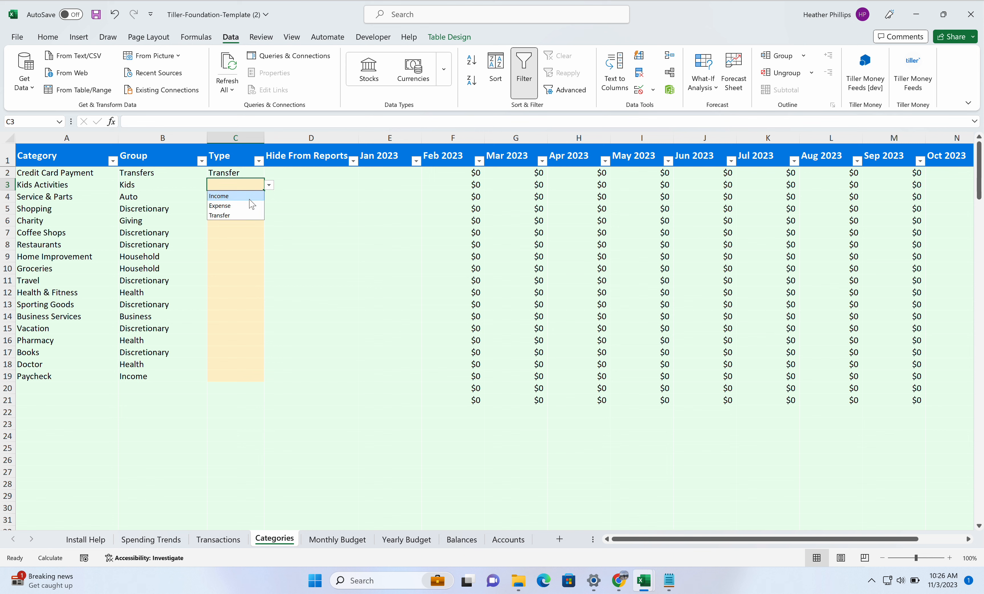
{"action": "left_click", "coordinate": [239, 205]}
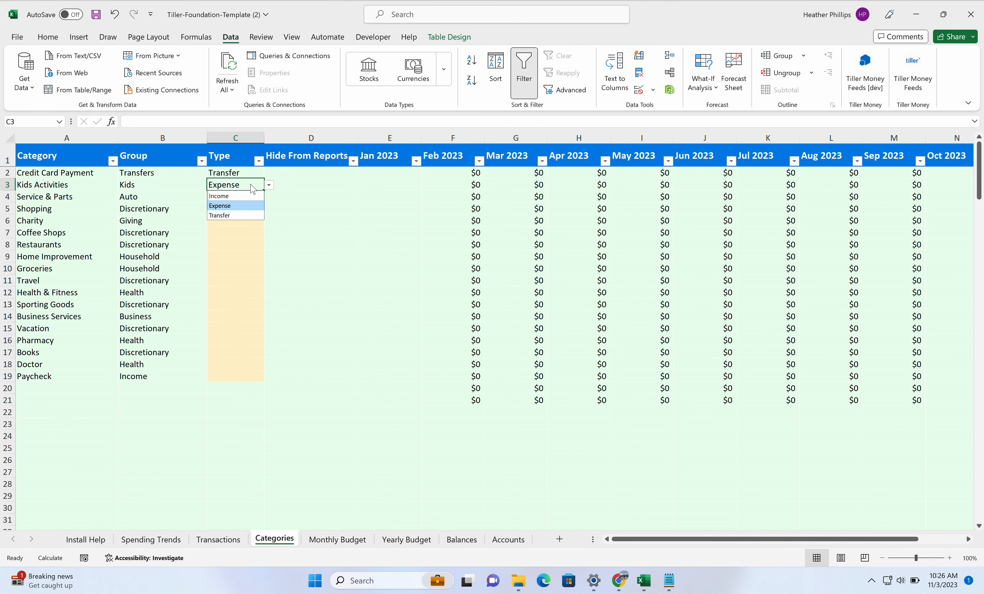
{"action": "left_click_drag", "start_coordinate": [264, 190], "coordinate": [250, 376]}
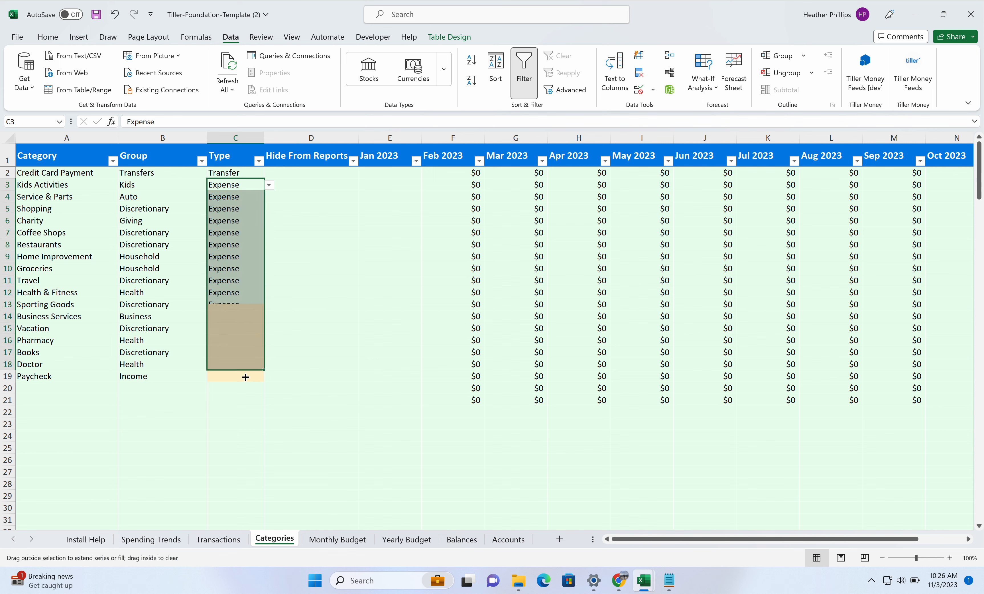
{"action": "left_click", "coordinate": [246, 377]}
{"action": "type", "text": "Incom"}
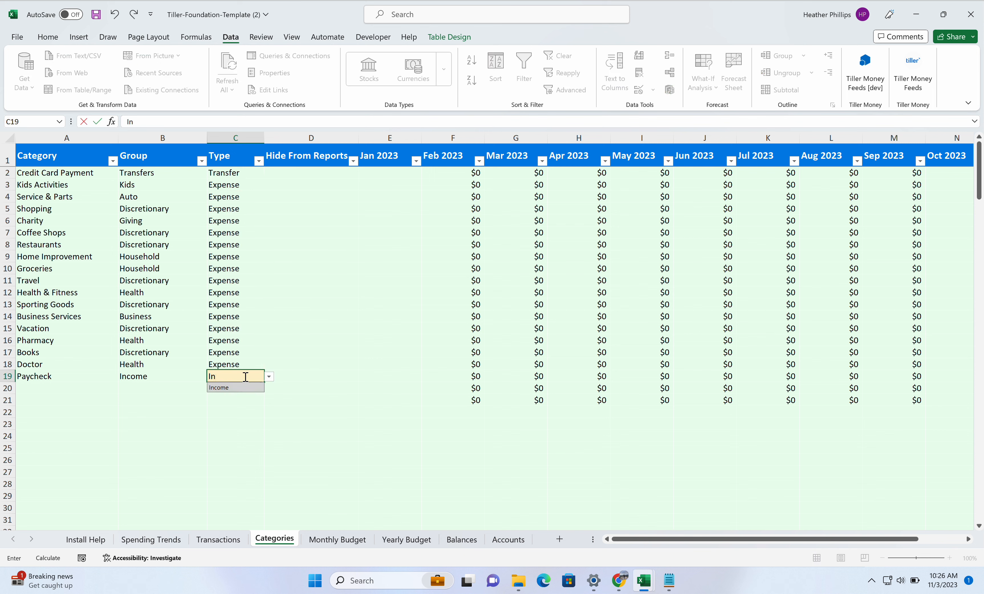
{"action": "left_click", "coordinate": [47, 314]}
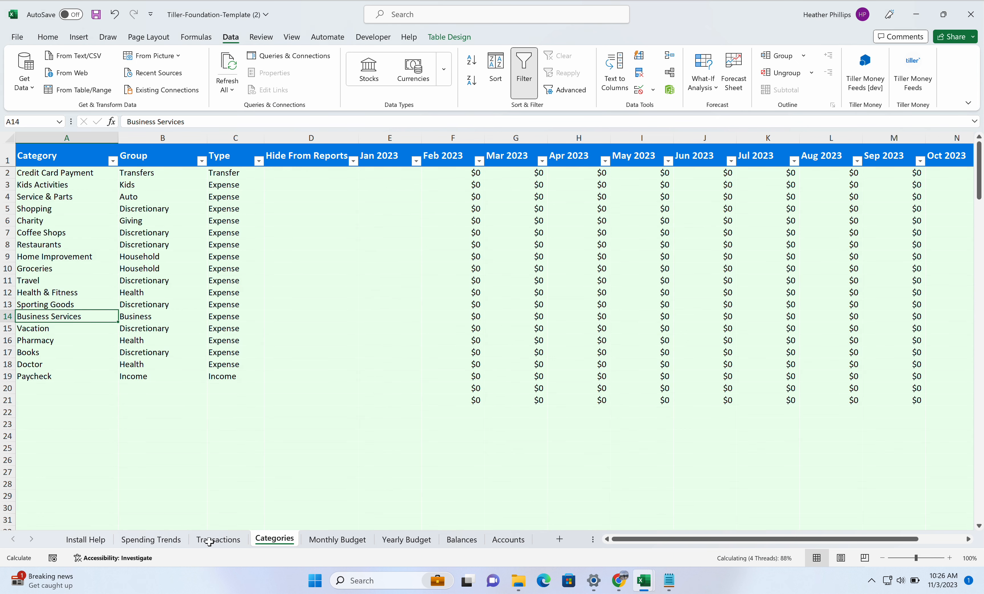
Compare the category list in A2:A19 with the Category filter values on the Transactions sheet, leaving the filter unchanged
{"action": "left_click_drag", "start_coordinate": [60, 172], "coordinate": [59, 376]}
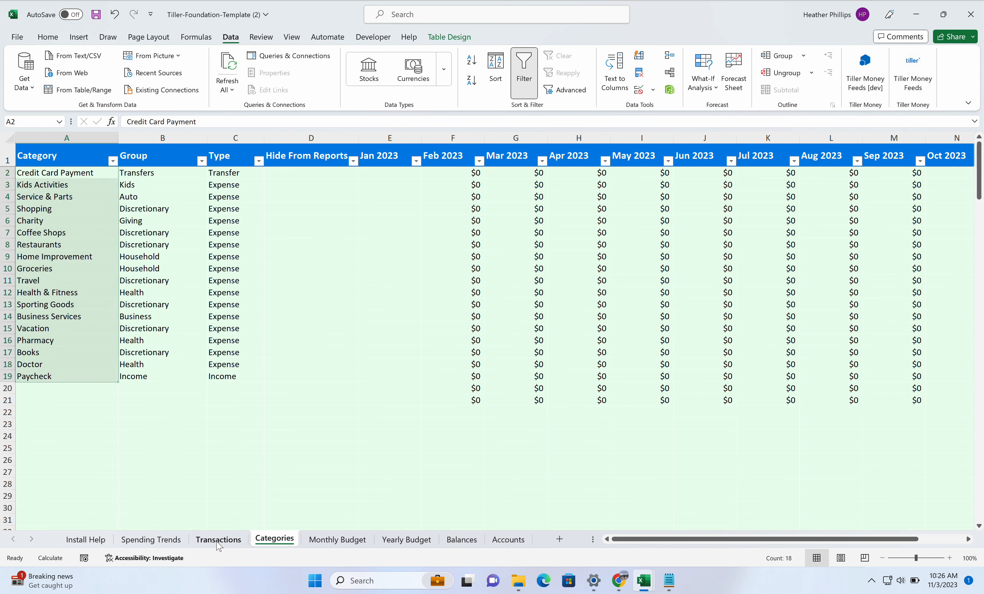
{"action": "left_click", "coordinate": [218, 540]}
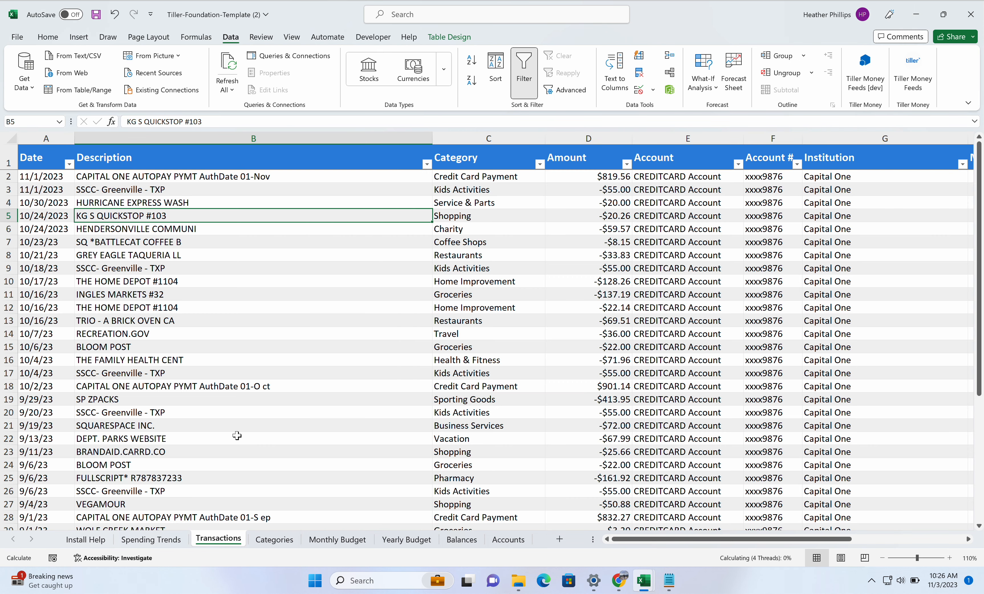
{"action": "left_click", "coordinate": [503, 178]}
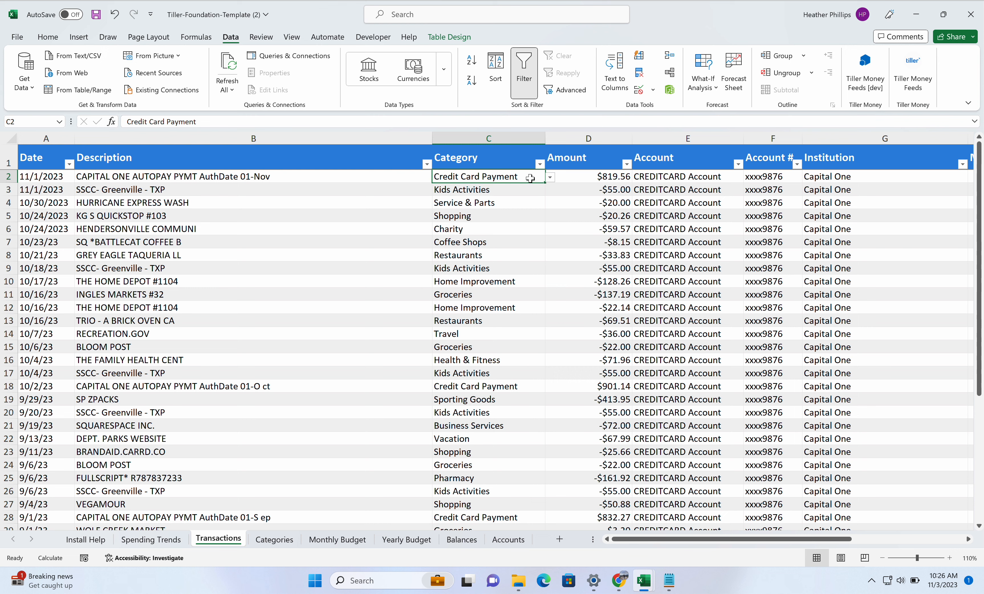
{"action": "left_click", "coordinate": [540, 164]}
{"action": "mouse_move", "coordinate": [486, 281]}
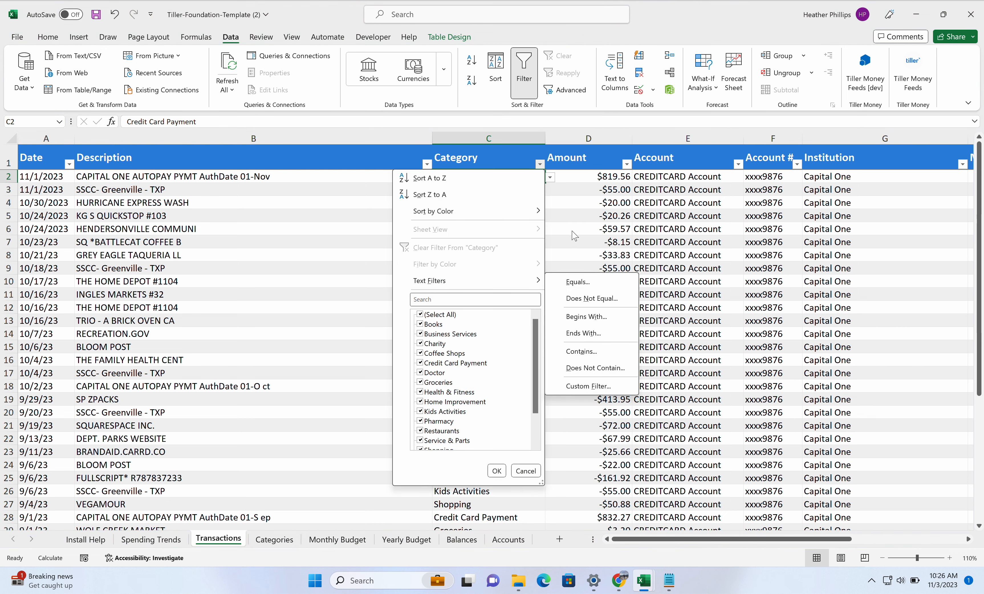
{"action": "key", "text": "Escape"}
{"action": "key", "text": "Escape"}
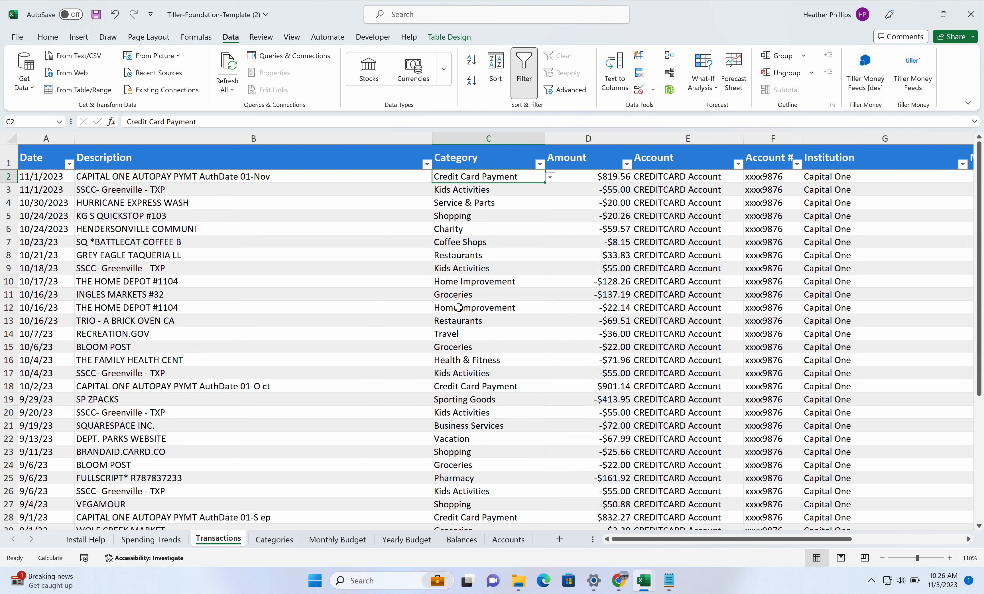
On the Categories sheet, enter a Jan 2023 budget of 100 for Kids Activities
{"action": "left_click", "coordinate": [276, 542]}
{"action": "left_click", "coordinate": [397, 175]}
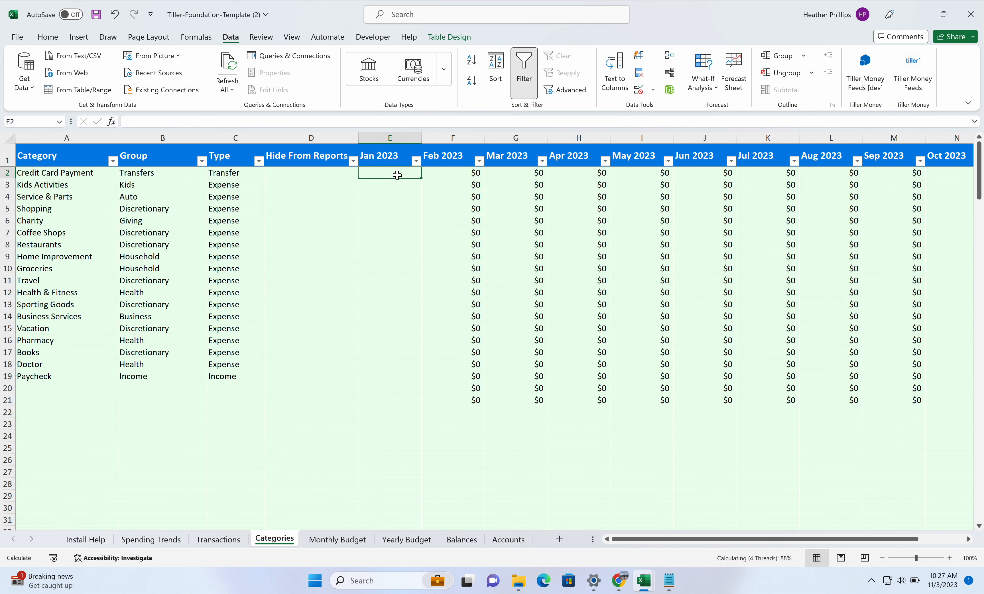
{"action": "key", "text": "Down"}
{"action": "type", "text": "100"}
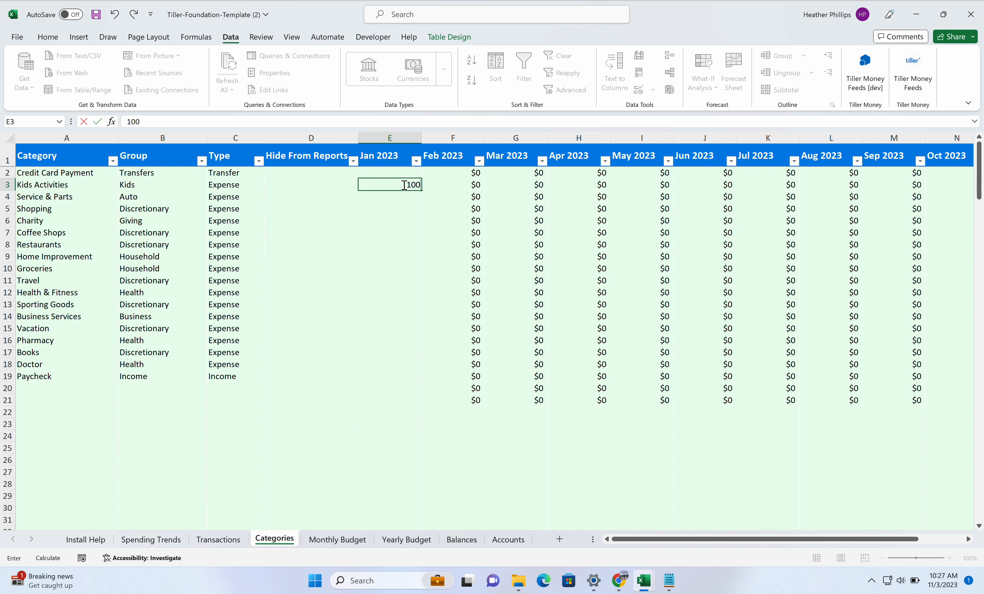
{"action": "left_click", "coordinate": [394, 196]}
Examine how the Kids Activities budget carries across the monthly cells from Feb 2023 to Aug 2023
{"action": "left_click", "coordinate": [458, 183]}
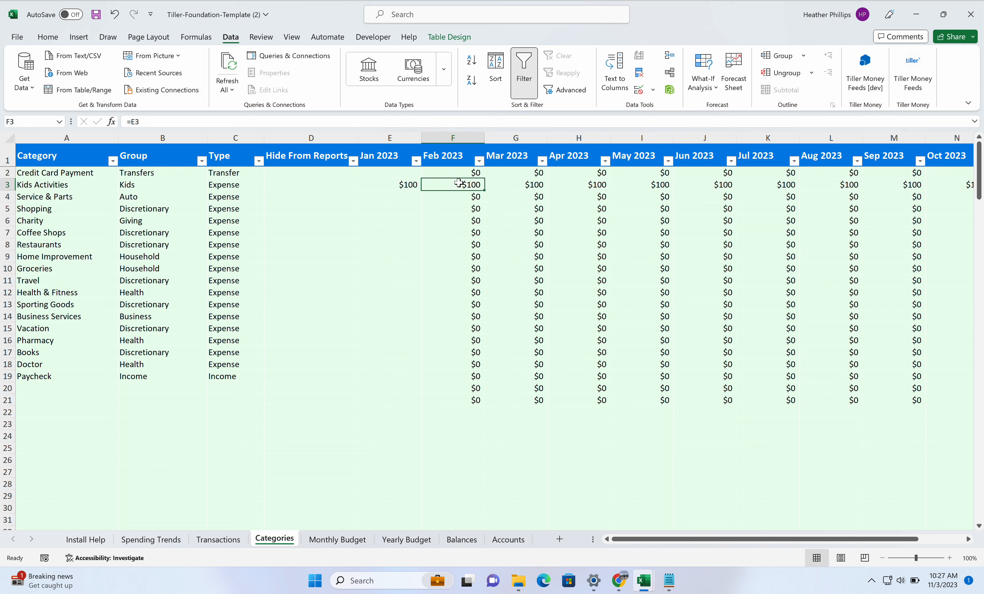
{"action": "key", "text": "Right"}
{"action": "key", "text": "Right"}
{"action": "key", "text": "Right"}
{"action": "key", "text": "Right"}
{"action": "key", "text": "Right"}
{"action": "key", "text": "Right"}
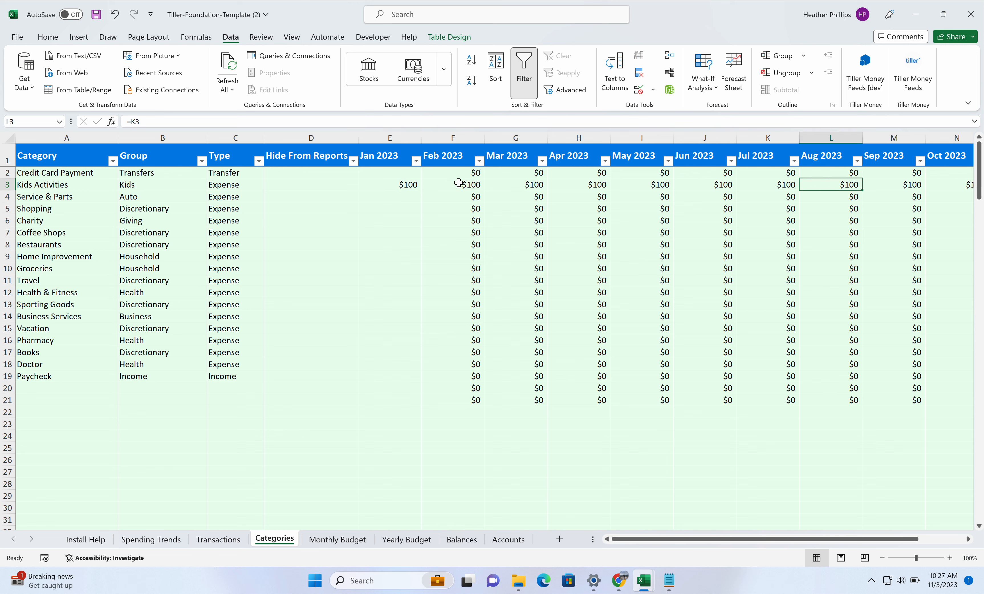
{"action": "left_click", "coordinate": [403, 197]}
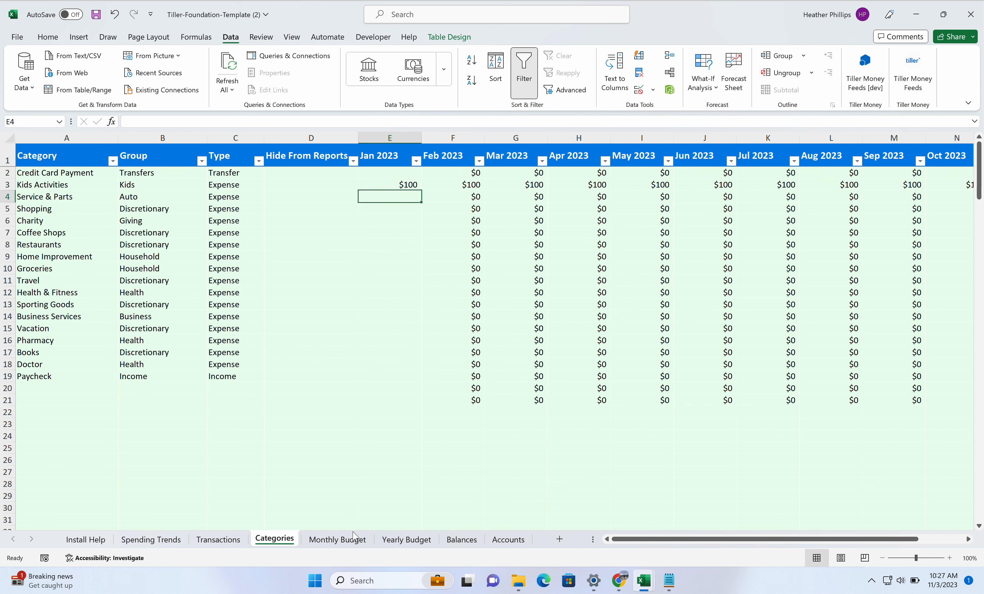
Open the Monthly Budget sheet and set its month to November, keeping the year 2023
{"action": "left_click", "coordinate": [337, 540]}
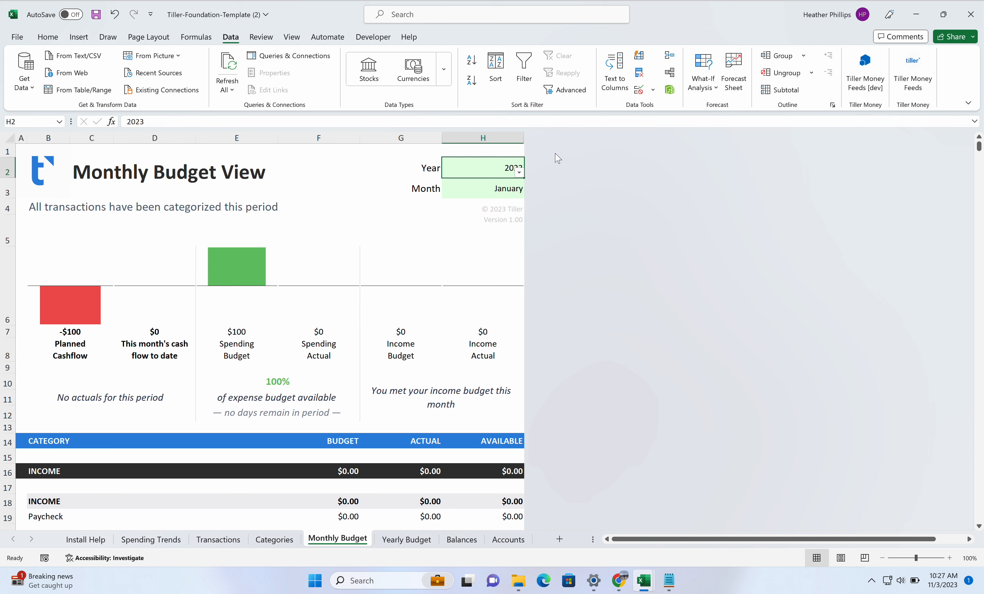
{"action": "left_click", "coordinate": [519, 173]}
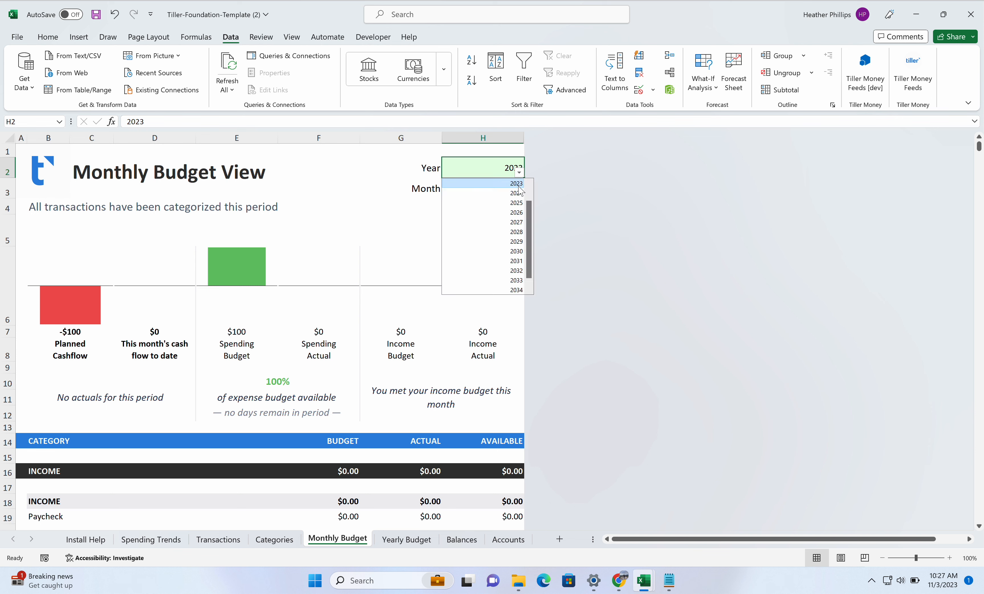
{"action": "left_click", "coordinate": [430, 168]}
{"action": "left_click", "coordinate": [517, 186]}
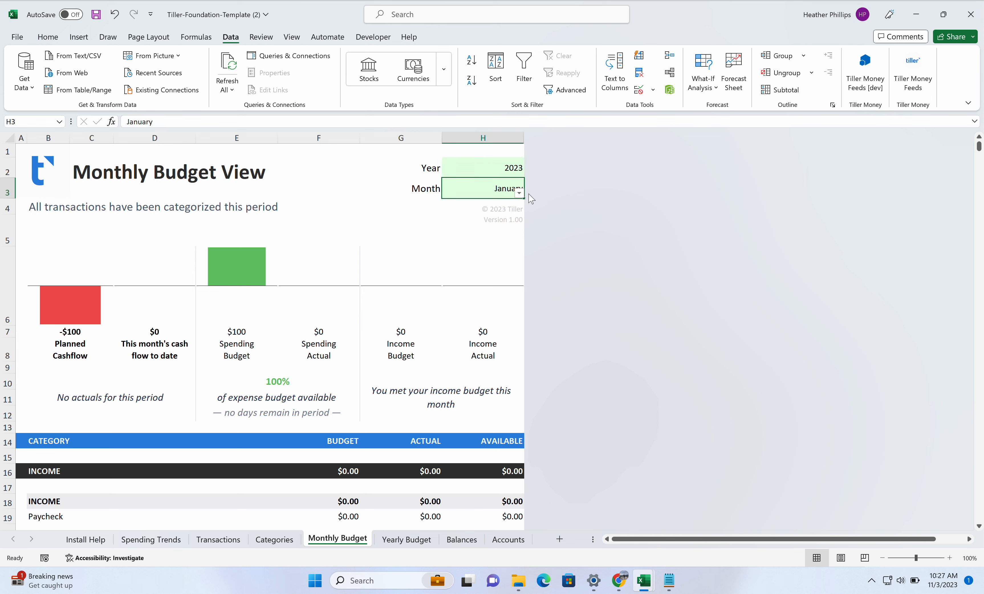
{"action": "left_click", "coordinate": [519, 193]}
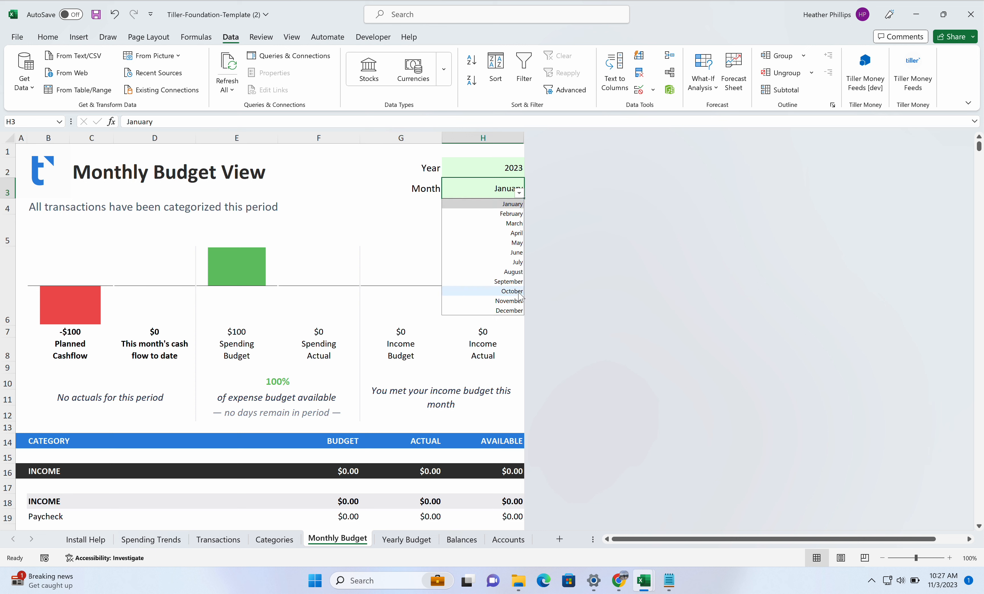
{"action": "left_click", "coordinate": [516, 301]}
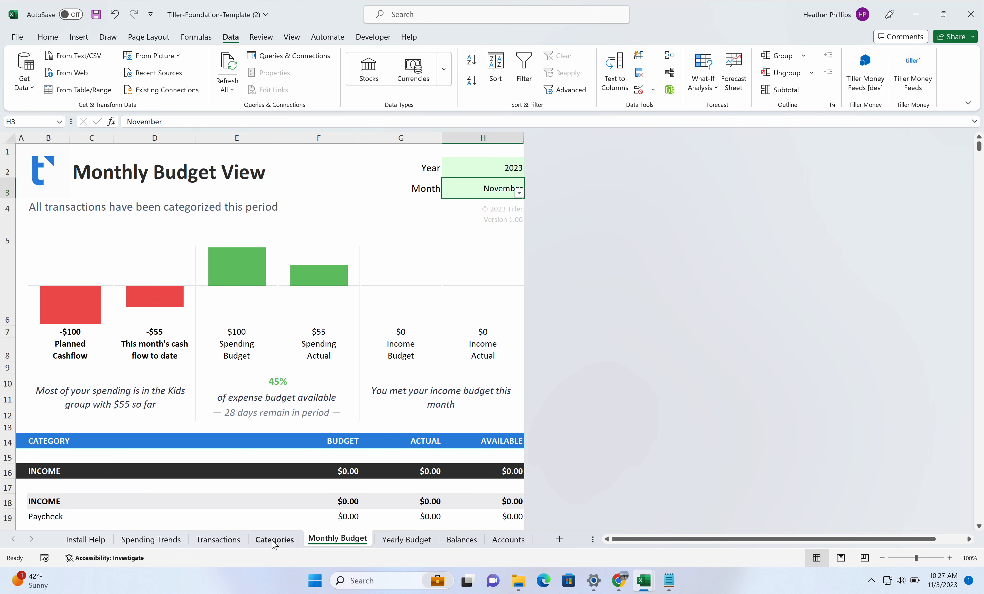
On the Spending Trends sheet, set the insights period to This year and review the income and expense breakdown
{"action": "left_click", "coordinate": [170, 540]}
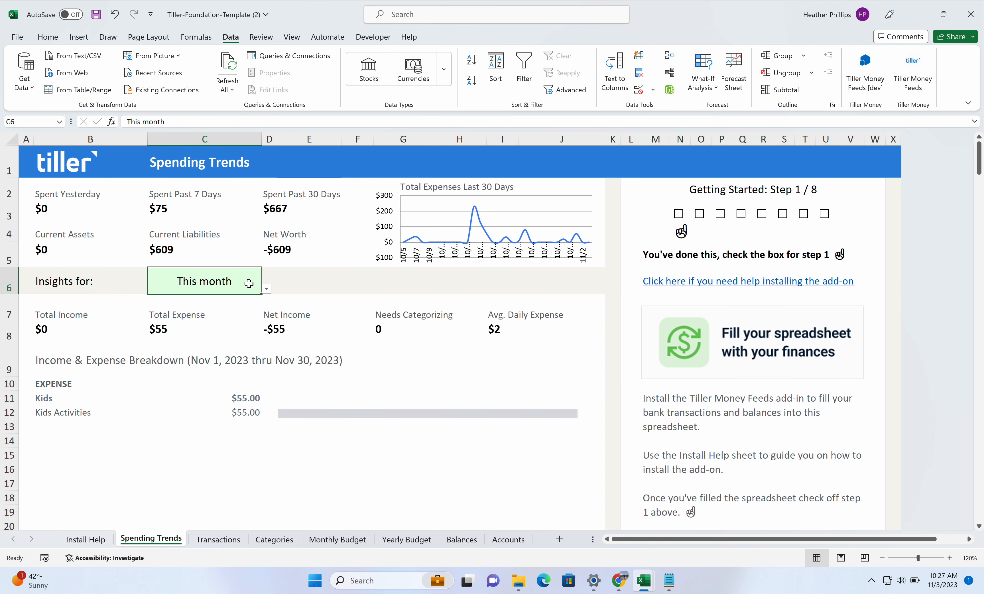
{"action": "left_click", "coordinate": [266, 288]}
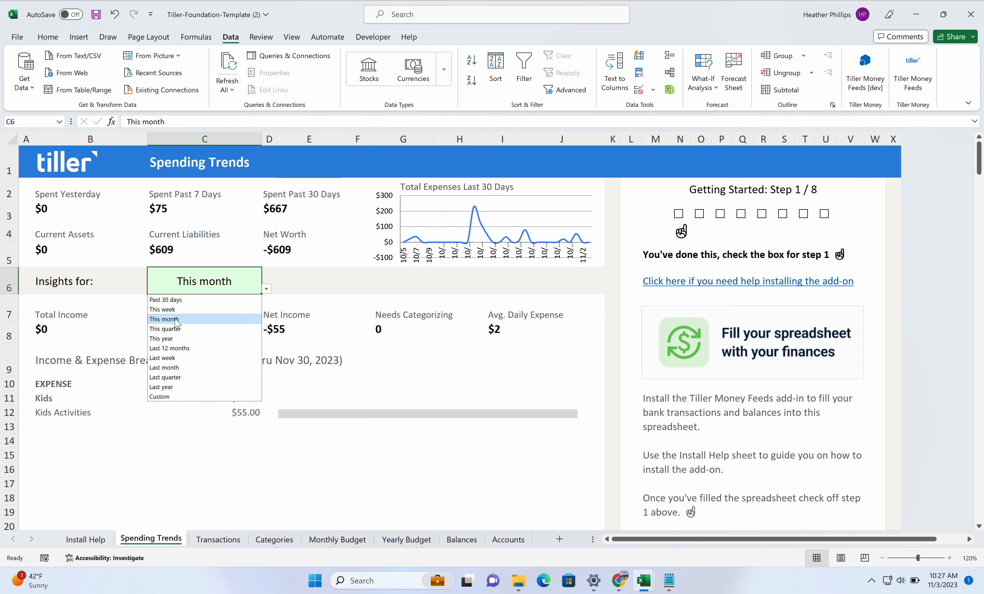
{"action": "left_click", "coordinate": [168, 339]}
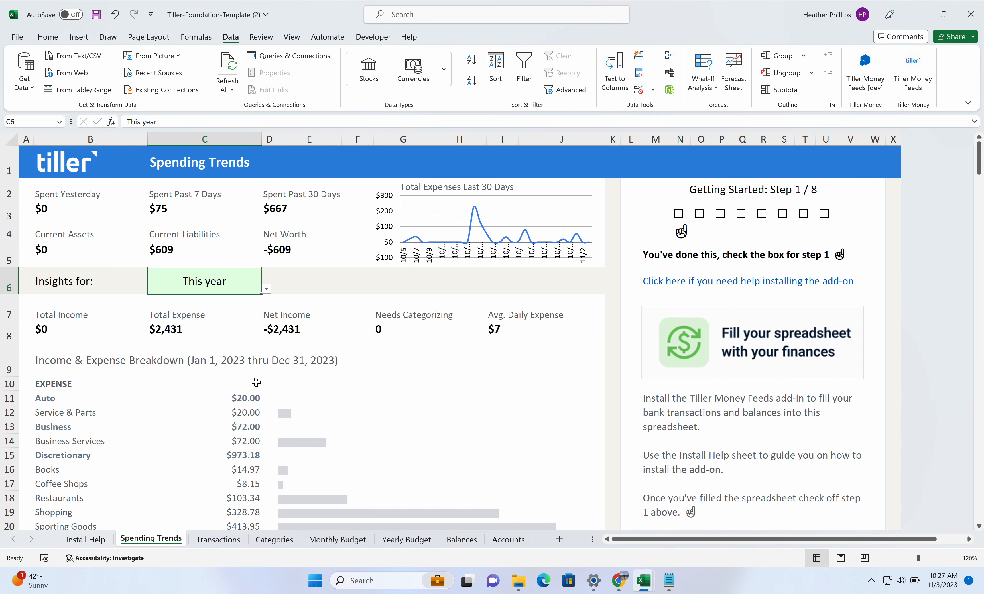
{"action": "scroll", "coordinate": [254, 384], "scroll_direction": "down", "scroll_amount": 7}
{"action": "scroll", "coordinate": [253, 385], "scroll_direction": "up", "scroll_amount": 7}
{"action": "scroll", "coordinate": [216, 358], "scroll_direction": "down", "scroll_amount": 5}
{"action": "scroll", "coordinate": [215, 353], "scroll_direction": "up", "scroll_amount": 5}
Switch to Chrome and bring up the Tiller Console with the linked spreadsheets and connected accounts
{"action": "left_click", "coordinate": [618, 581]}
{"action": "left_click", "coordinate": [80, 10]}
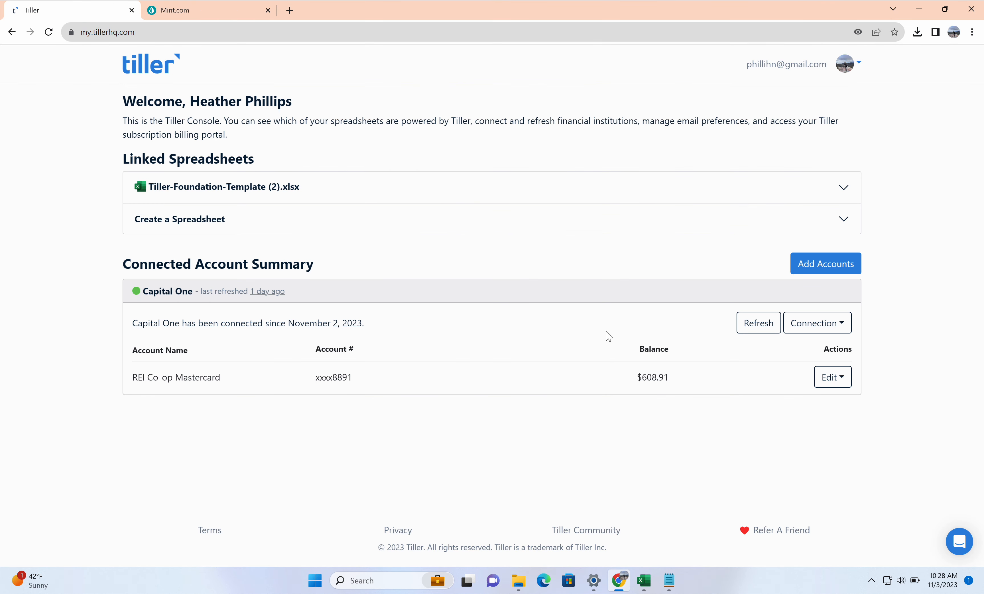